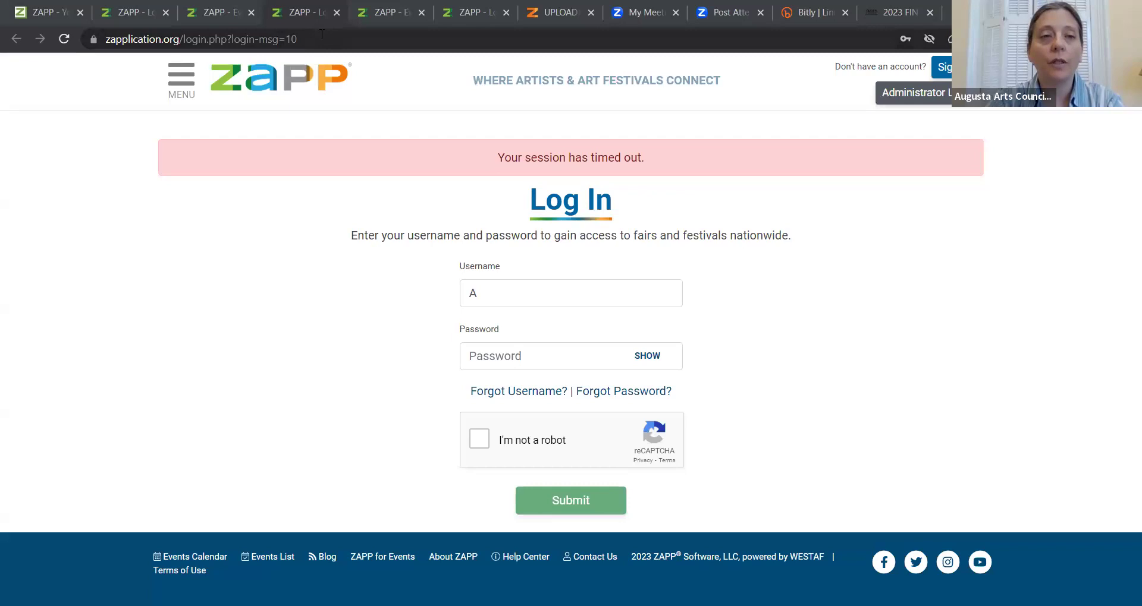
- Select the timed-out login page's web address in the address bar
{"action": "left_click", "coordinate": [321, 34]}
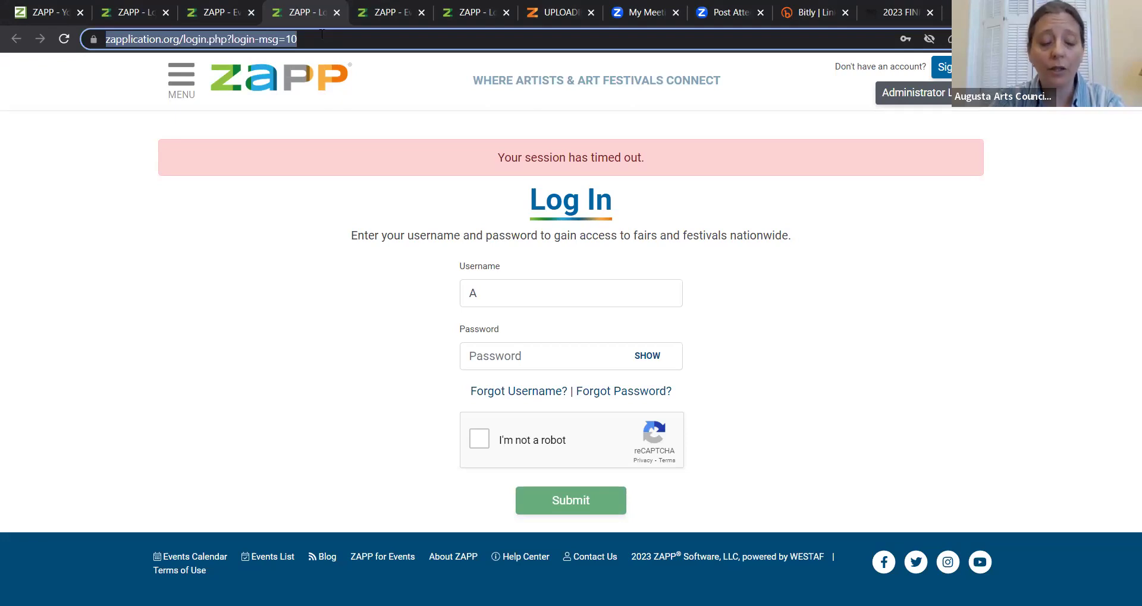
- Load zapplication.org and open the Sign Up page
{"action": "type", "text": "z"}
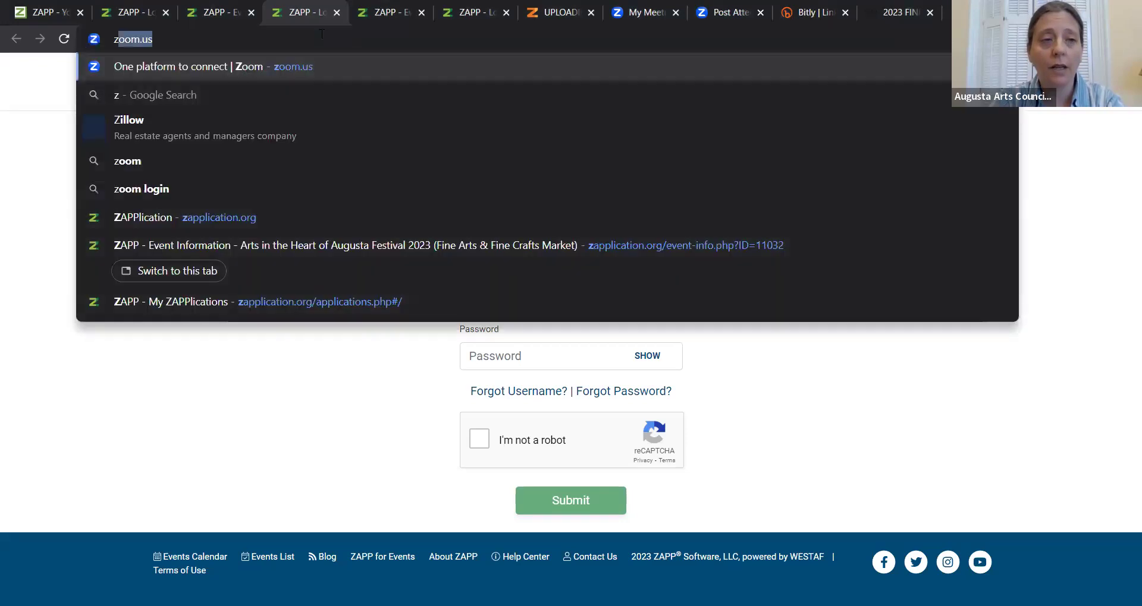
{"action": "type", "text": "applic"}
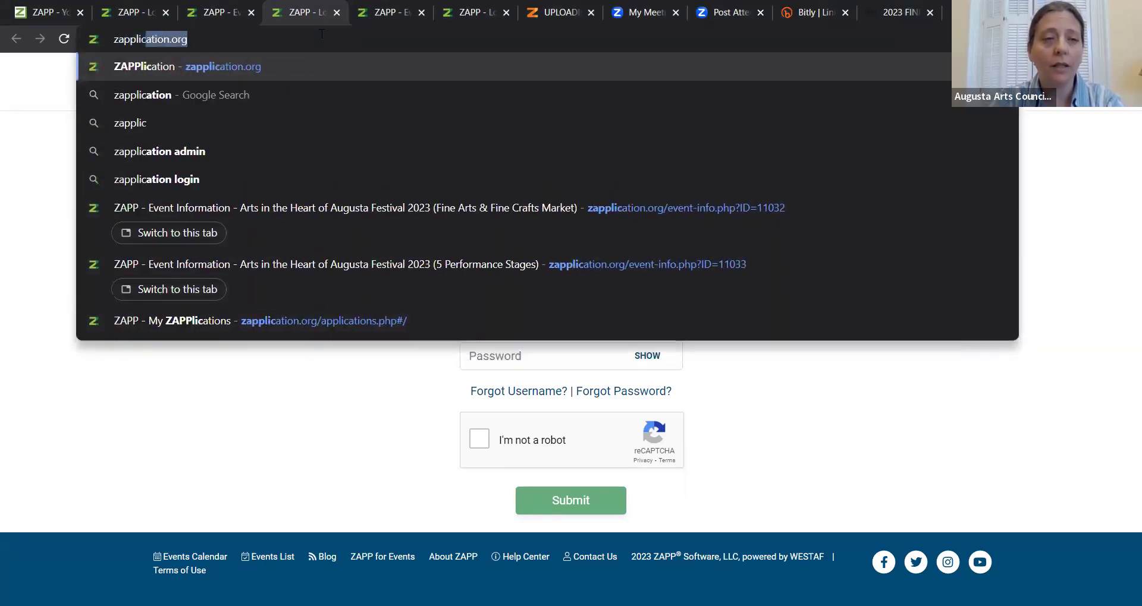
{"action": "type", "text": "ation"}
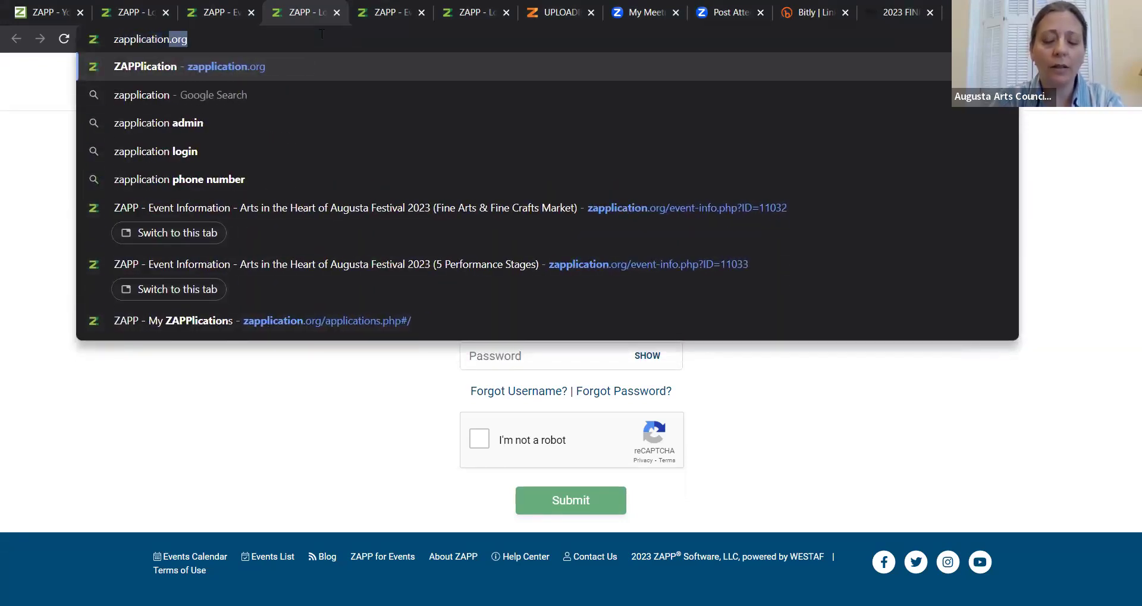
{"action": "type", "text": ".org"}
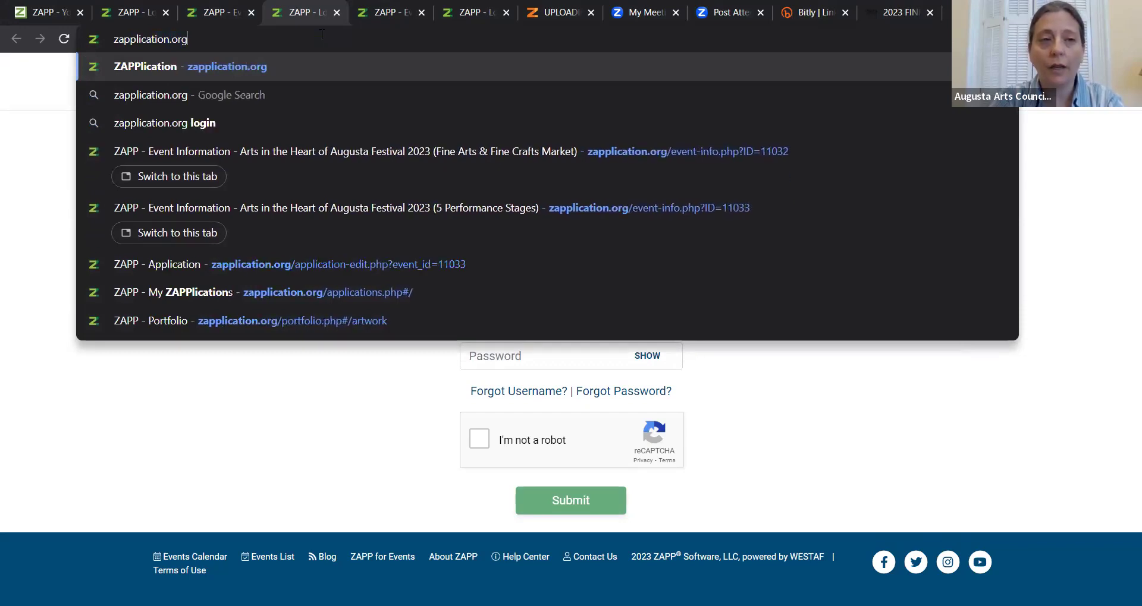
{"action": "key", "text": "Return"}
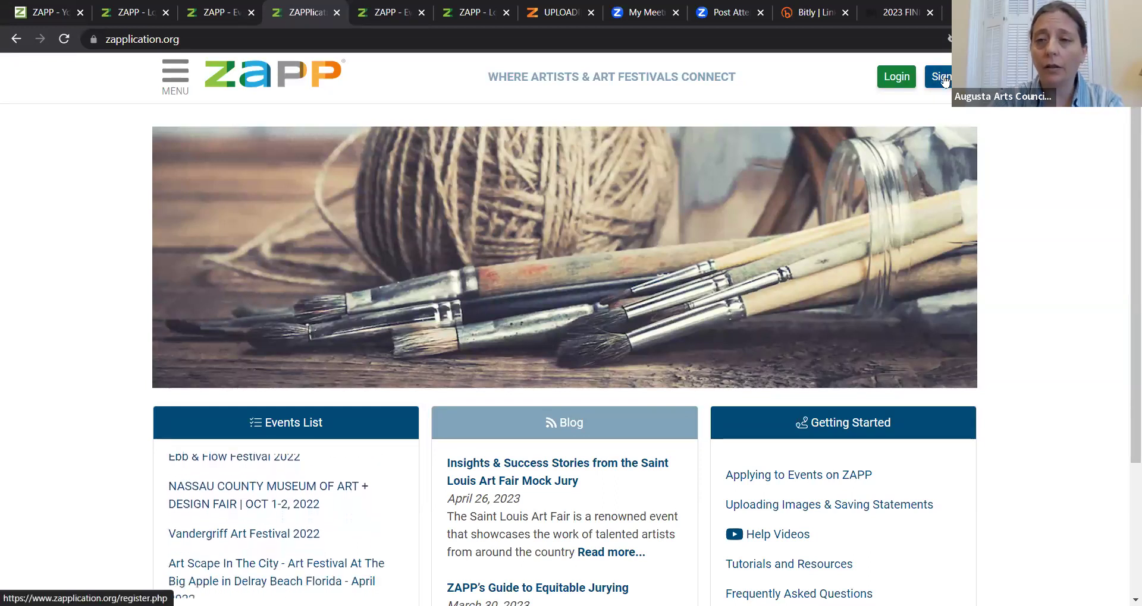
{"action": "left_click", "coordinate": [941, 83]}
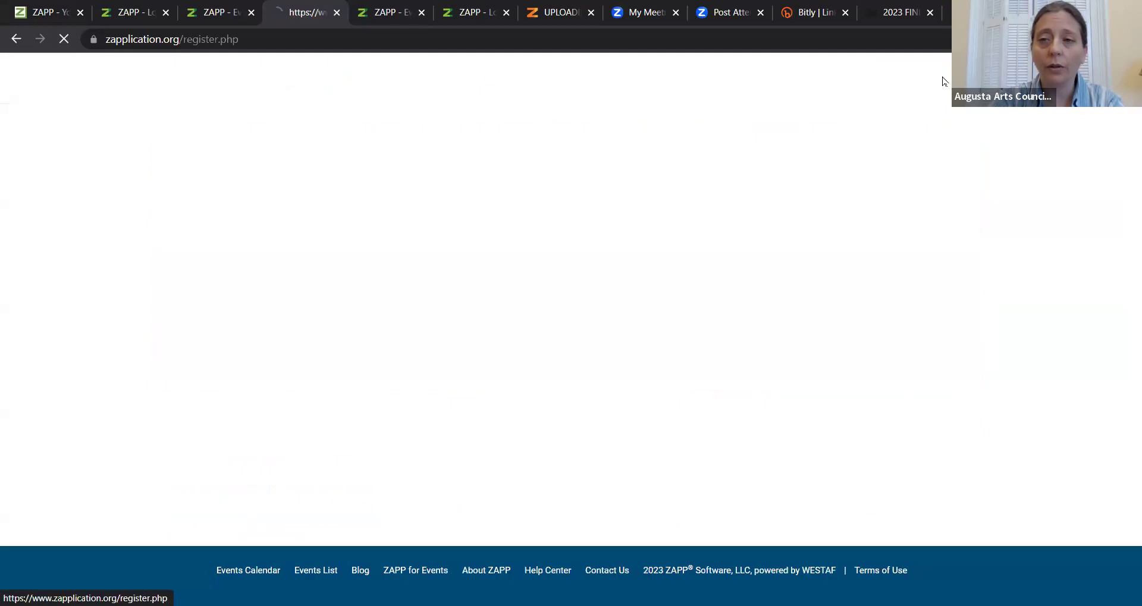
- Tick the Terms and Conditions agreement and scroll down to the Username field
{"action": "scroll", "coordinate": [554, 370], "scroll_direction": "down", "scroll_amount": 1}
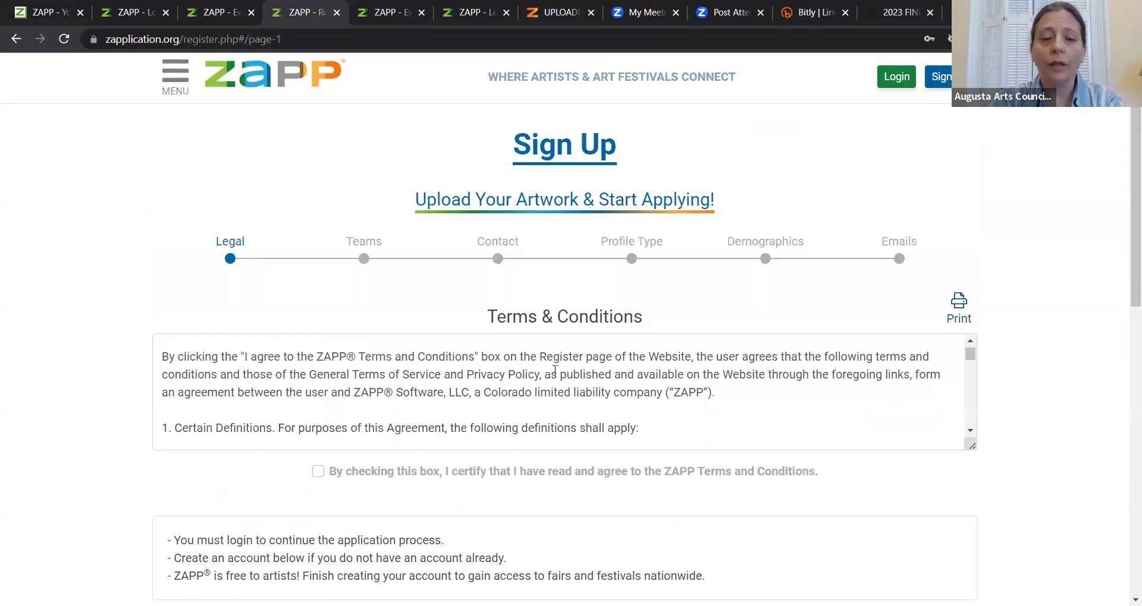
{"action": "left_click", "coordinate": [318, 473]}
{"action": "scroll", "coordinate": [51, 440], "scroll_direction": "down", "scroll_amount": 1}
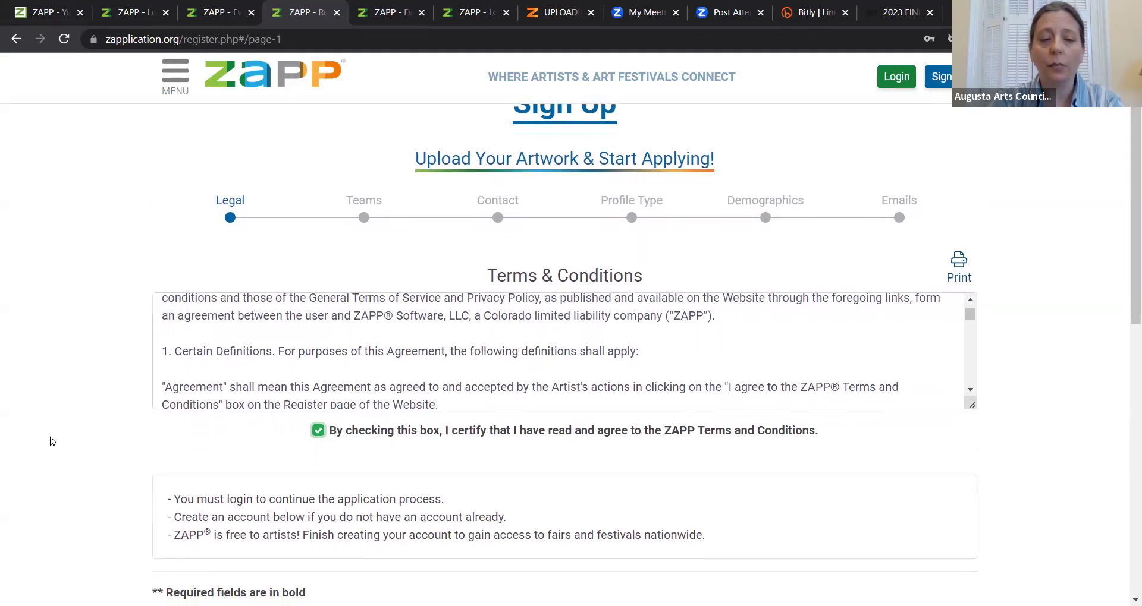
{"action": "scroll", "coordinate": [51, 442], "scroll_direction": "down", "scroll_amount": 2}
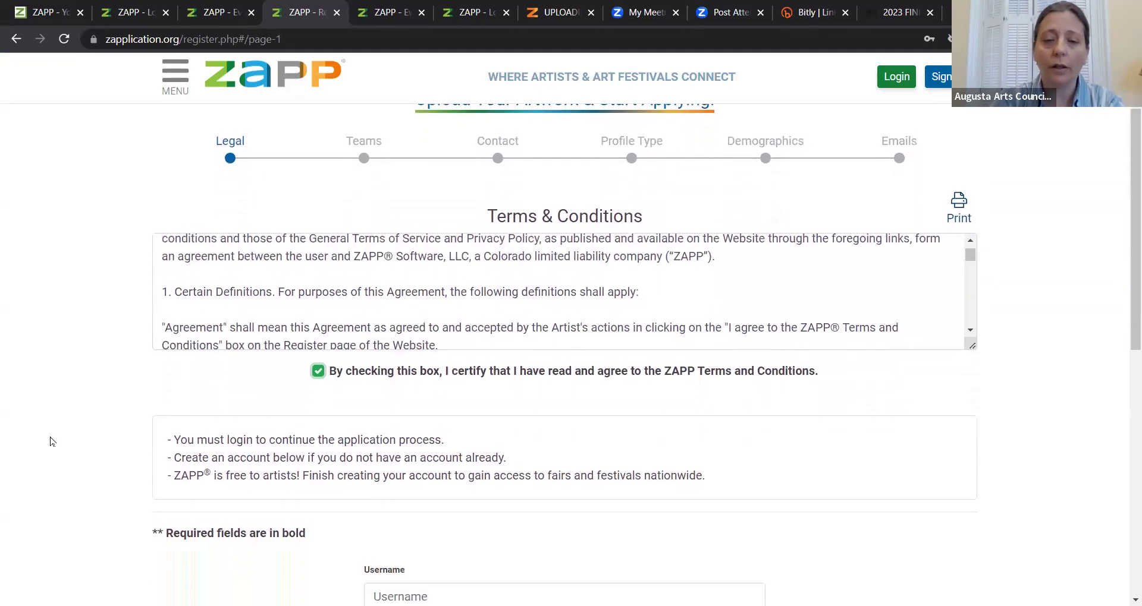
{"action": "scroll", "coordinate": [51, 441], "scroll_direction": "down", "scroll_amount": 1}
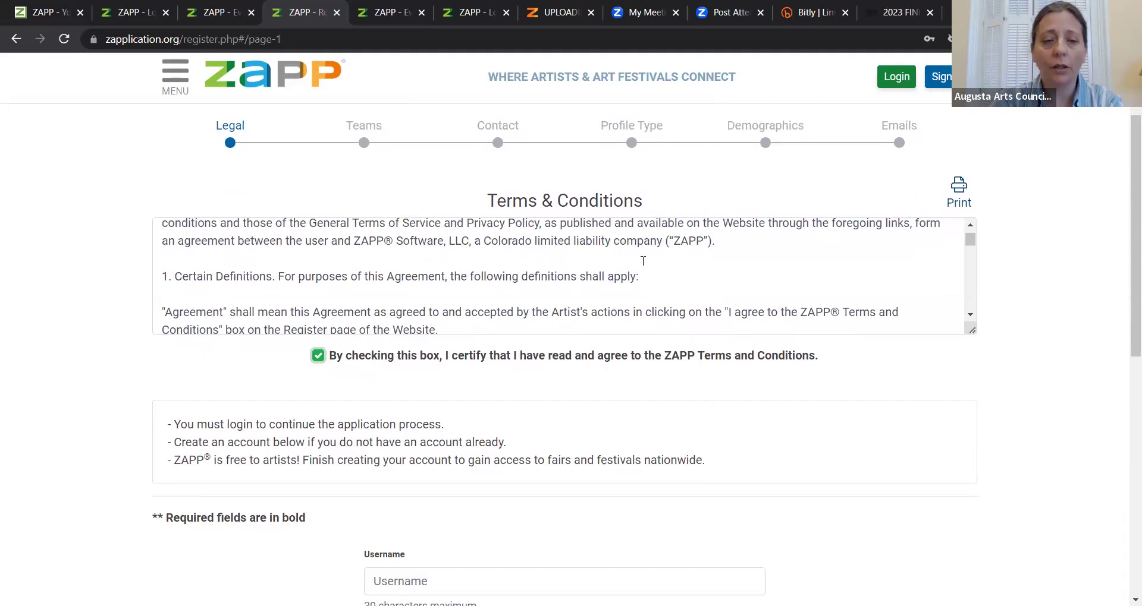
{"action": "scroll", "coordinate": [643, 260], "scroll_direction": "down", "scroll_amount": 15}
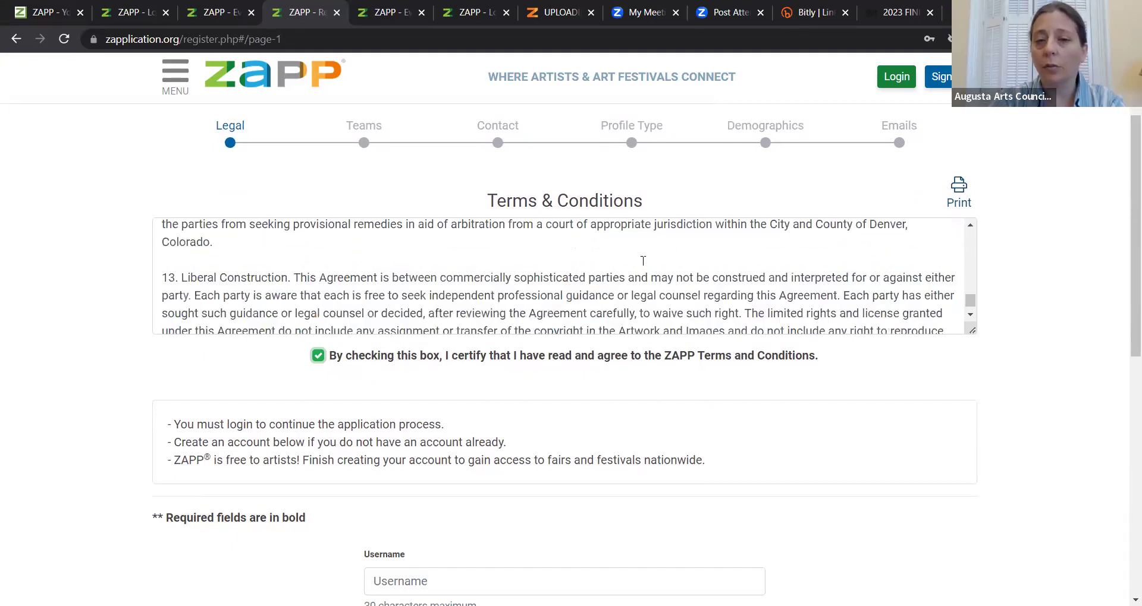
{"action": "scroll", "coordinate": [642, 260], "scroll_direction": "down", "scroll_amount": 5}
{"action": "scroll", "coordinate": [640, 265], "scroll_direction": "up", "scroll_amount": 5}
{"action": "scroll", "coordinate": [641, 268], "scroll_direction": "down", "scroll_amount": 1}
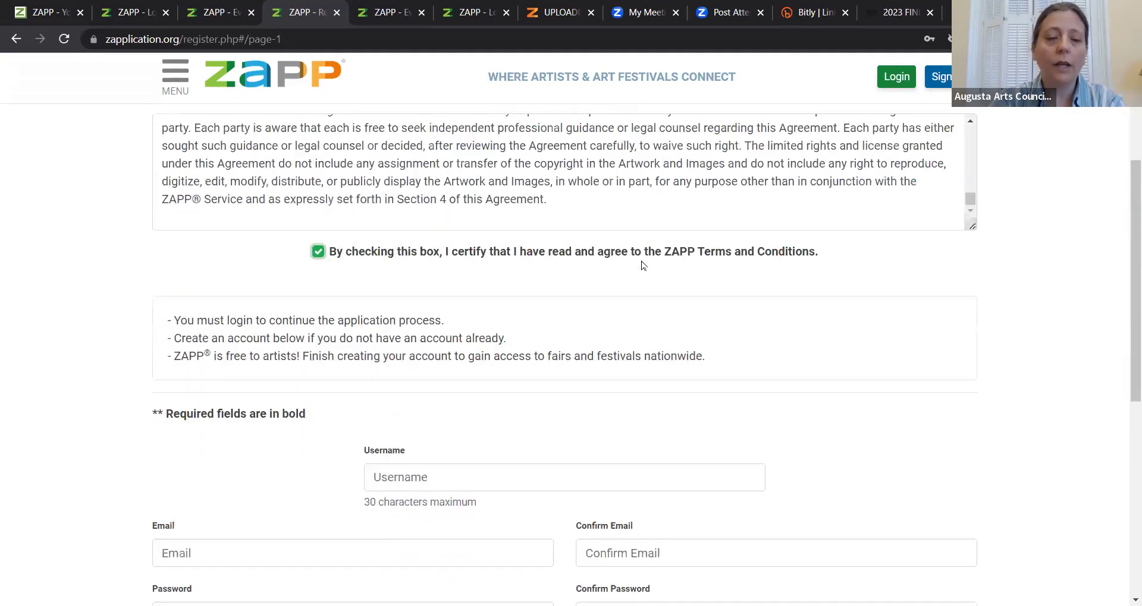
{"action": "scroll", "coordinate": [833, 366], "scroll_direction": "down", "scroll_amount": 3}
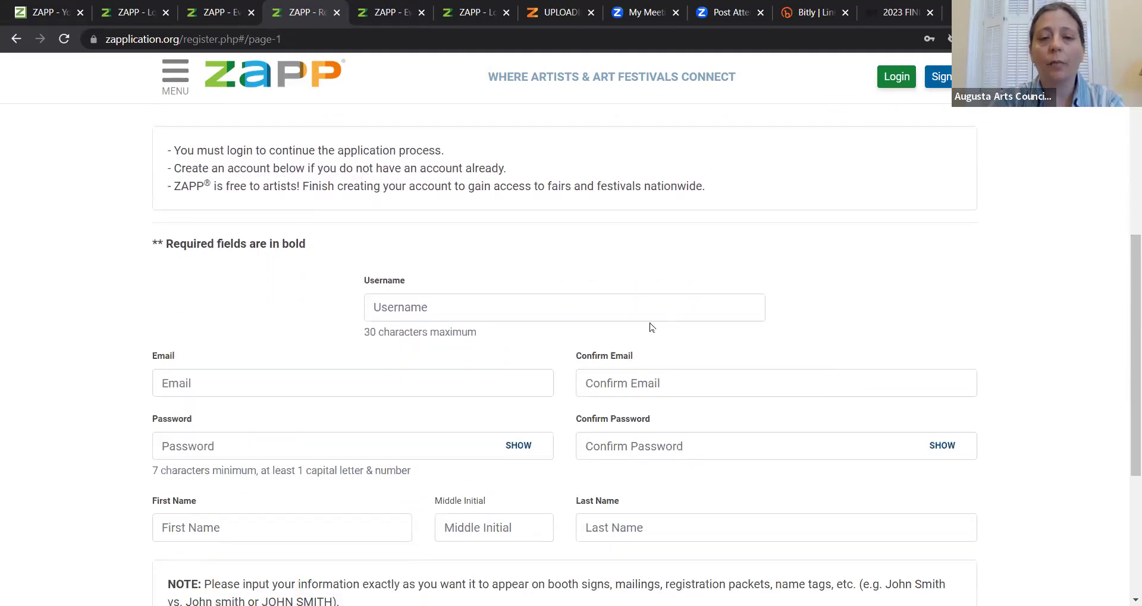
- Enter the account username and the organisation's e-mail address in both e-mail fields
{"action": "left_click", "coordinate": [643, 306]}
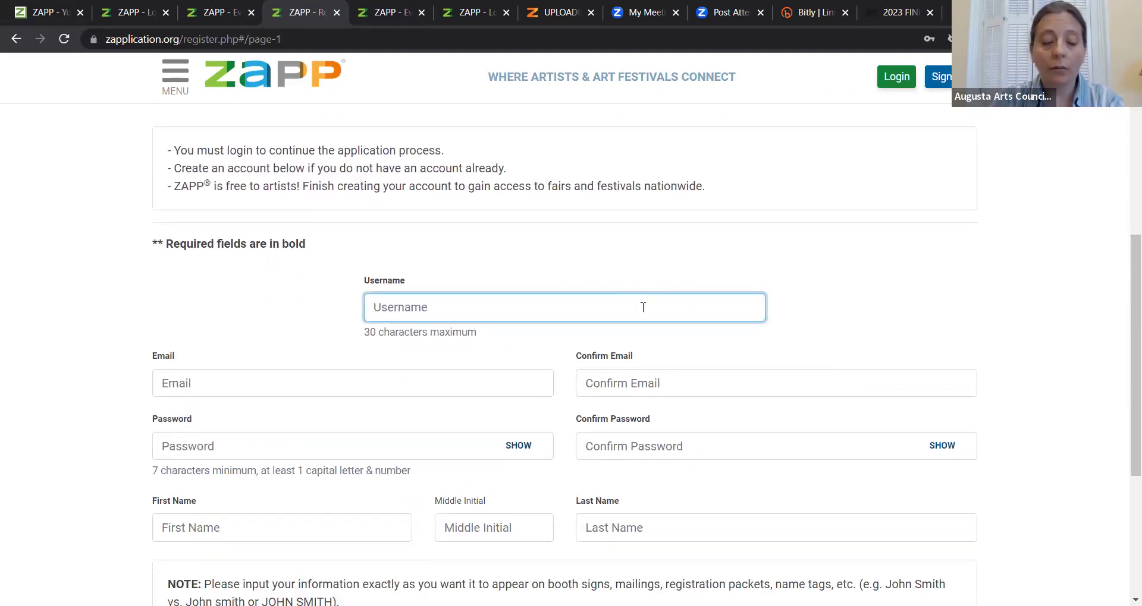
{"action": "type", "text": "Augu"}
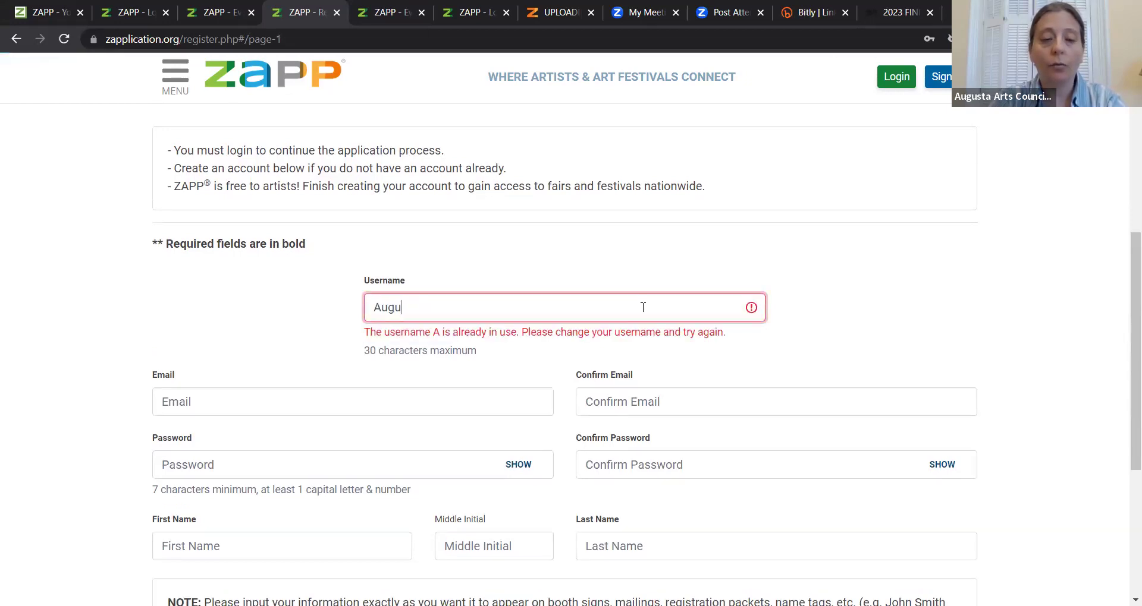
{"action": "type", "text": "staArts"}
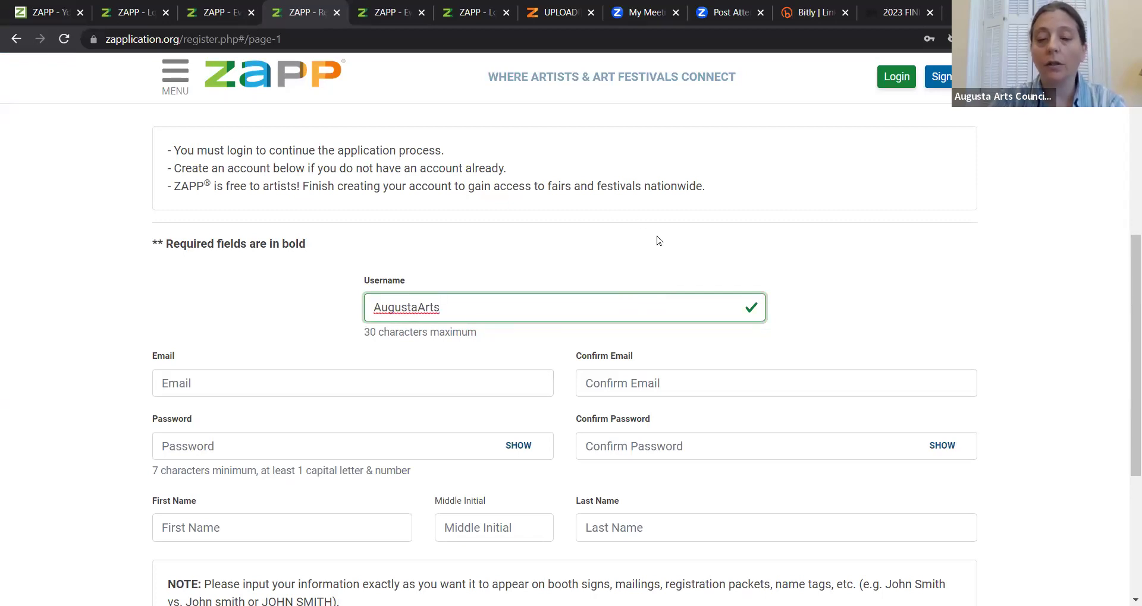
{"action": "left_click", "coordinate": [311, 380]}
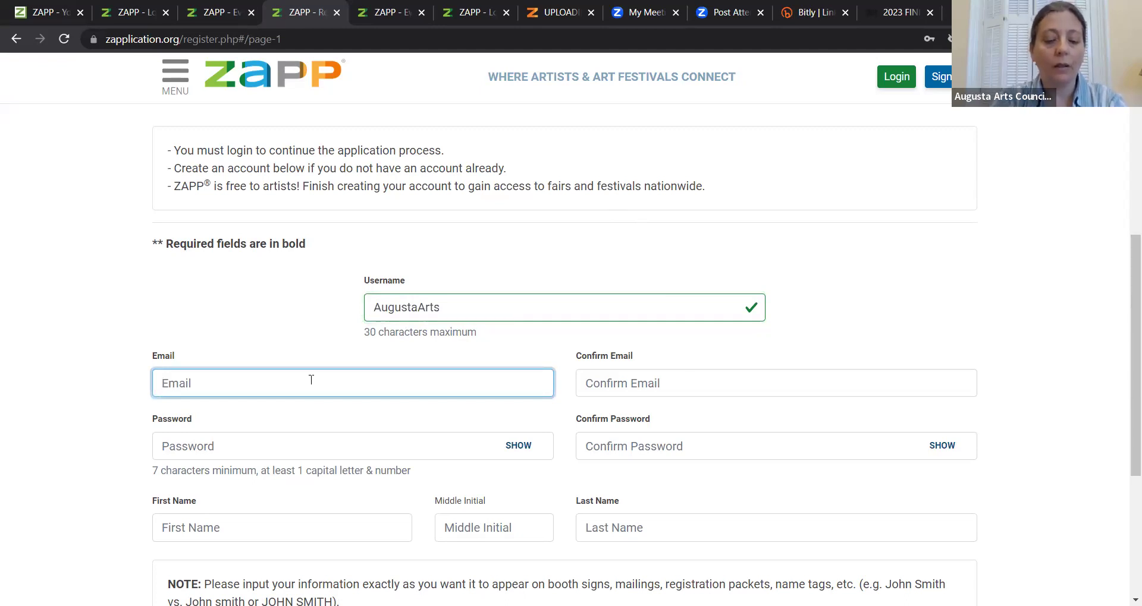
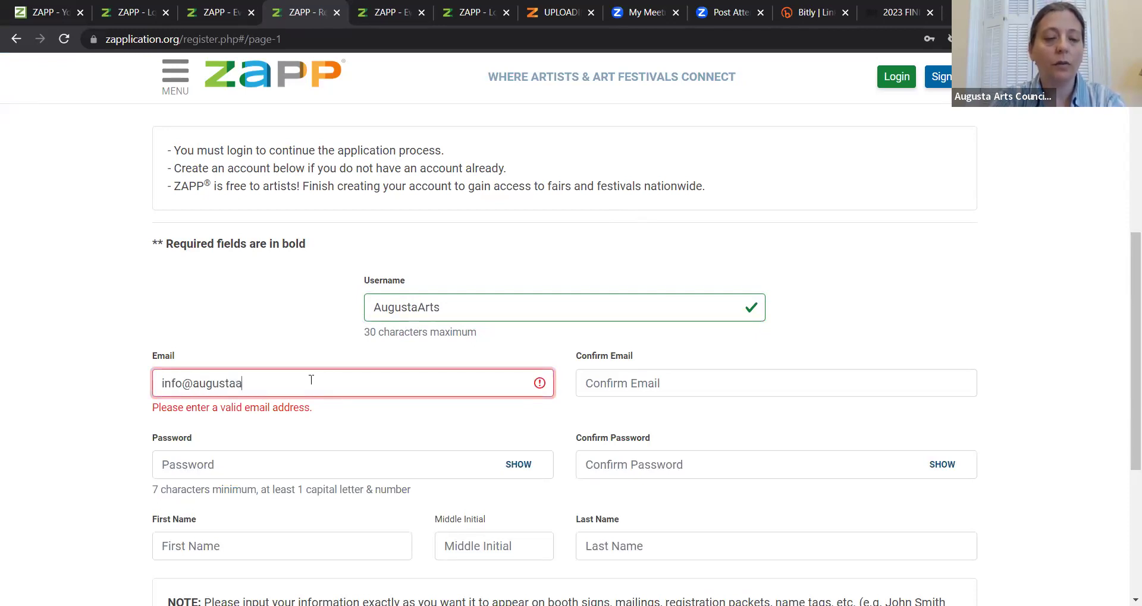
{"action": "key", "text": "Tab"}
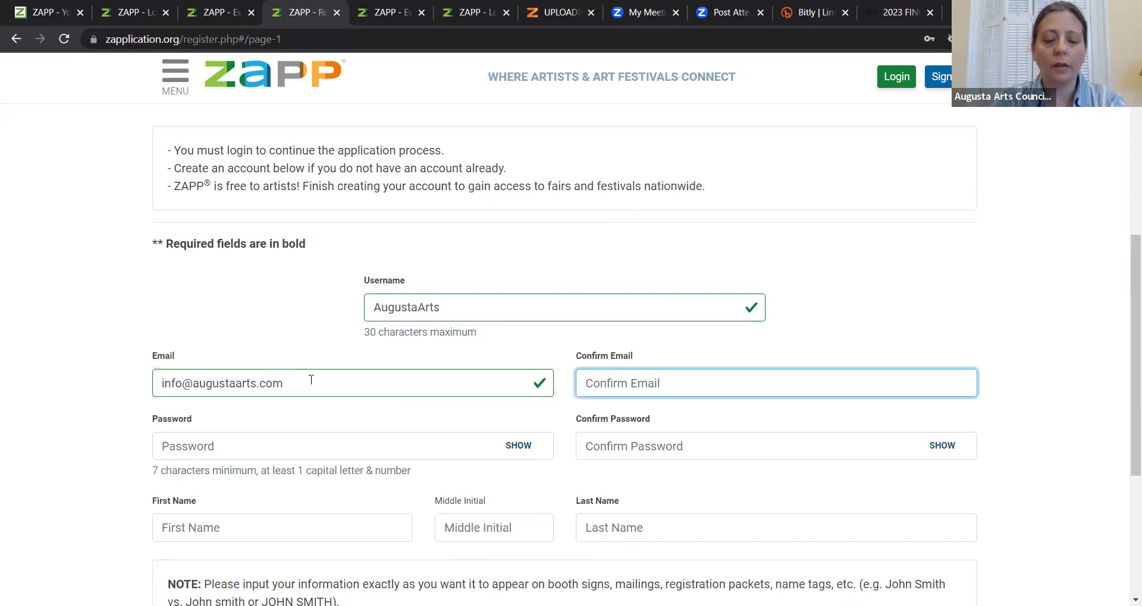
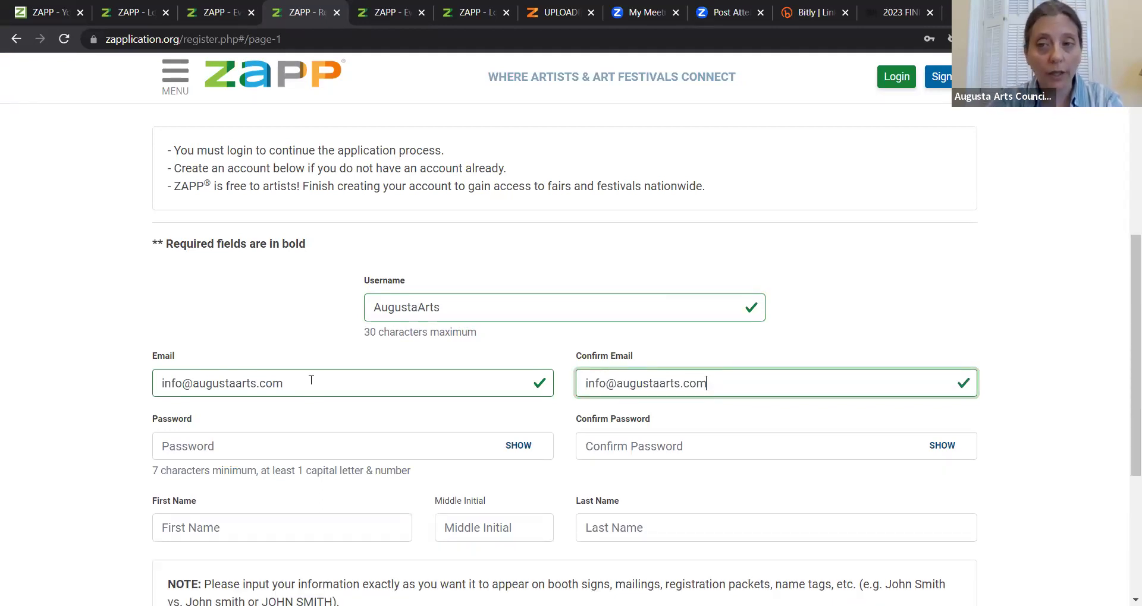
- Type the account password in both password fields
{"action": "left_click", "coordinate": [233, 443]}
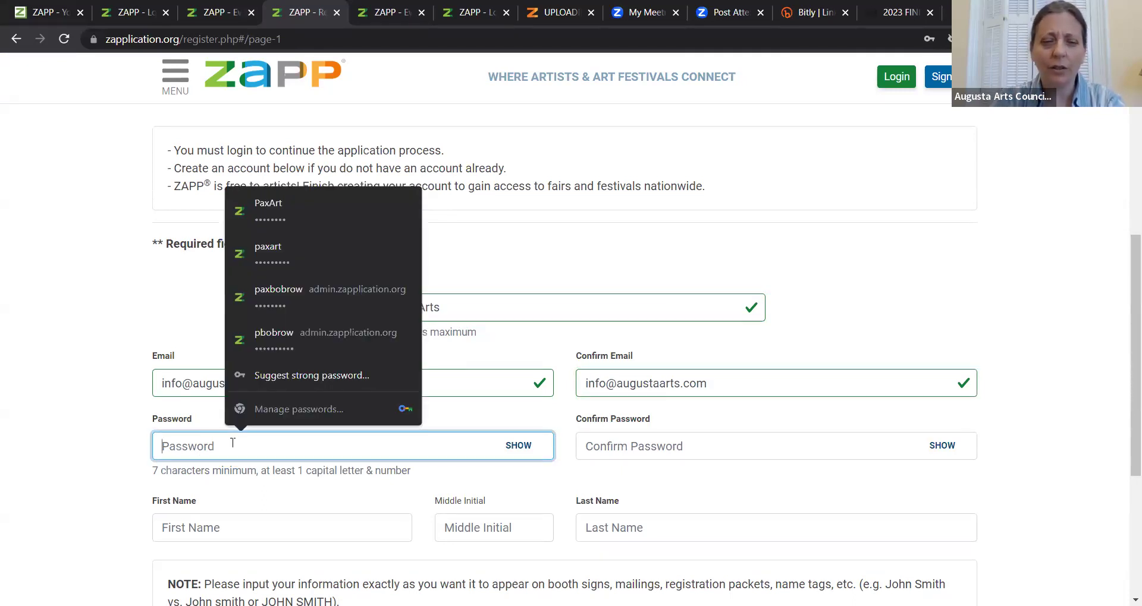
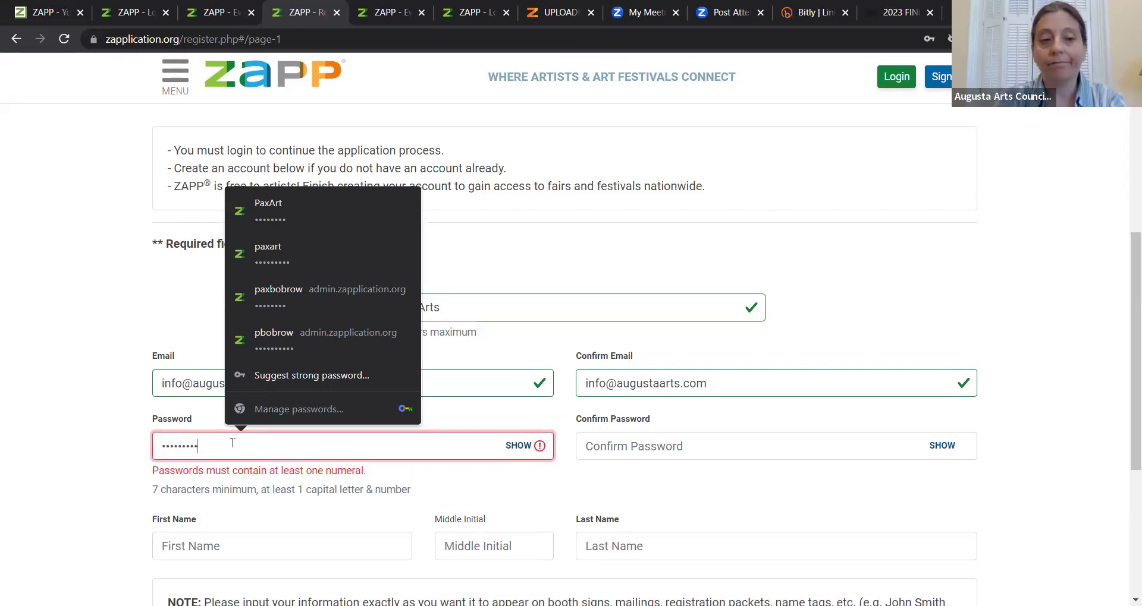
{"action": "key", "text": "Tab"}
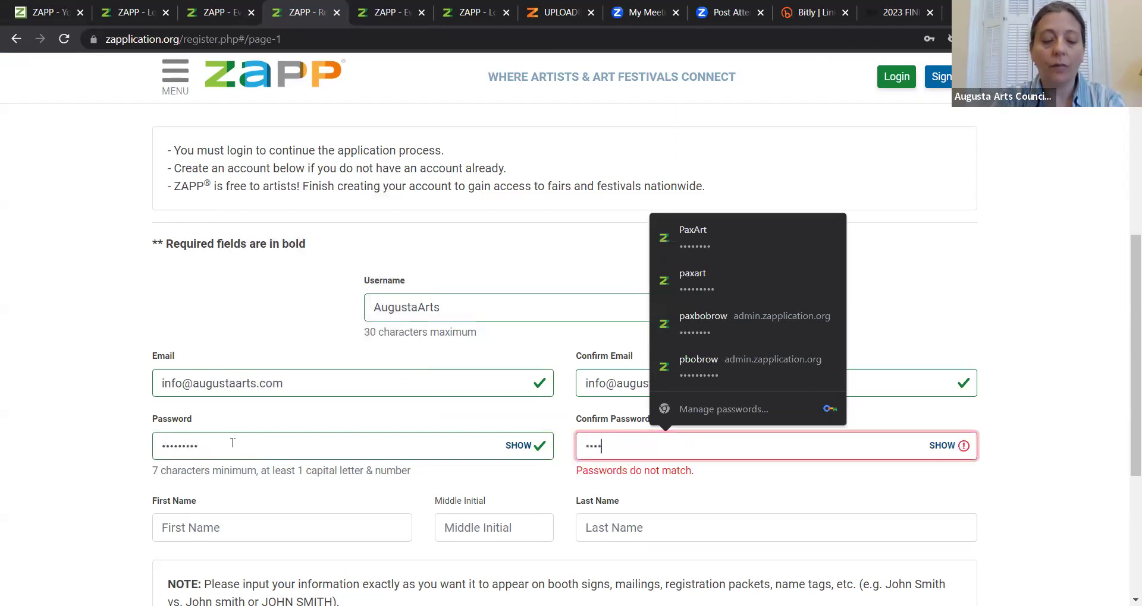
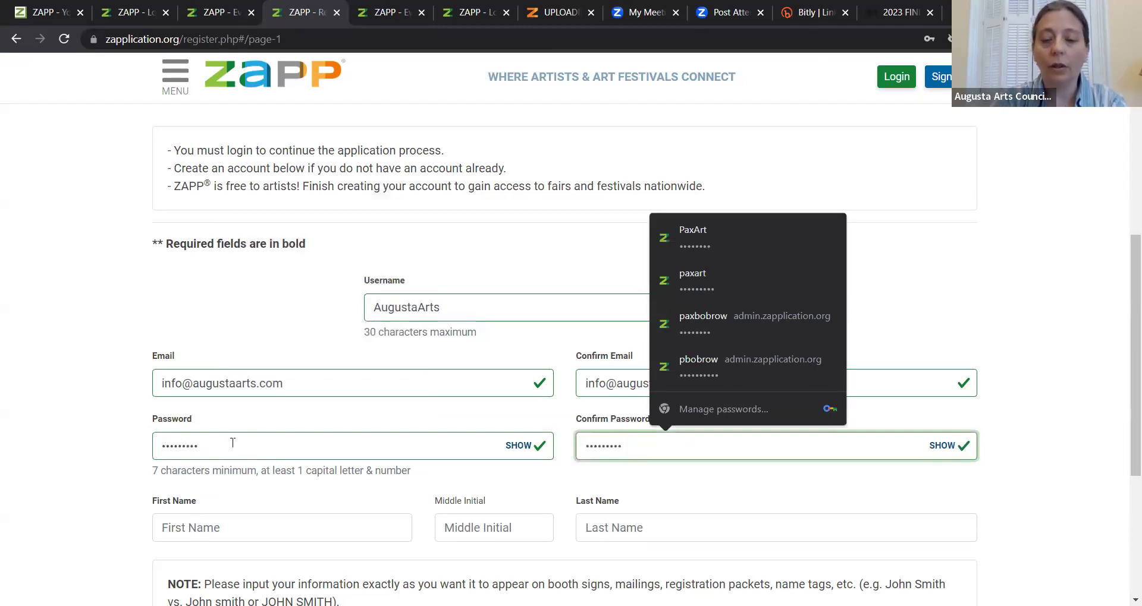
- Enter first name Augusta and last name Arts Council
{"action": "left_click", "coordinate": [1082, 479]}
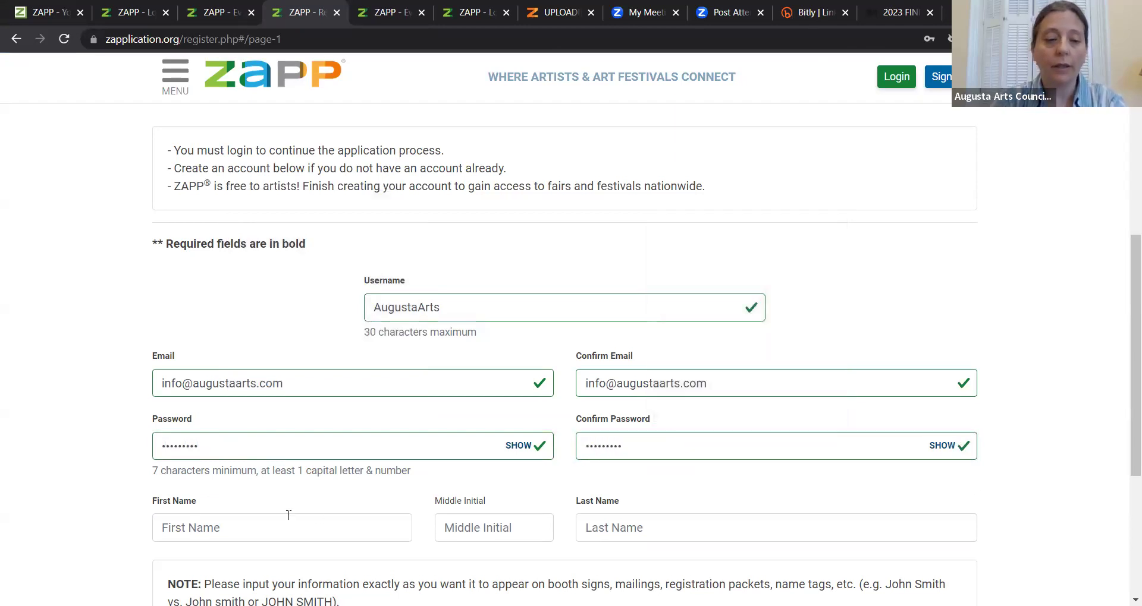
{"action": "left_click", "coordinate": [287, 515]}
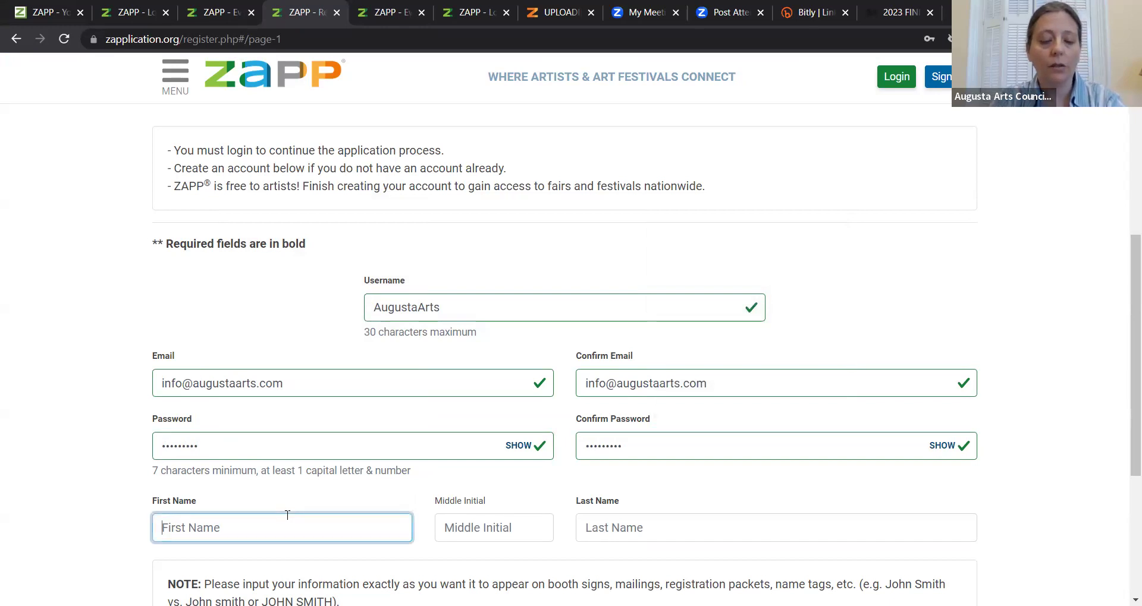
{"action": "type", "text": "Augusta"}
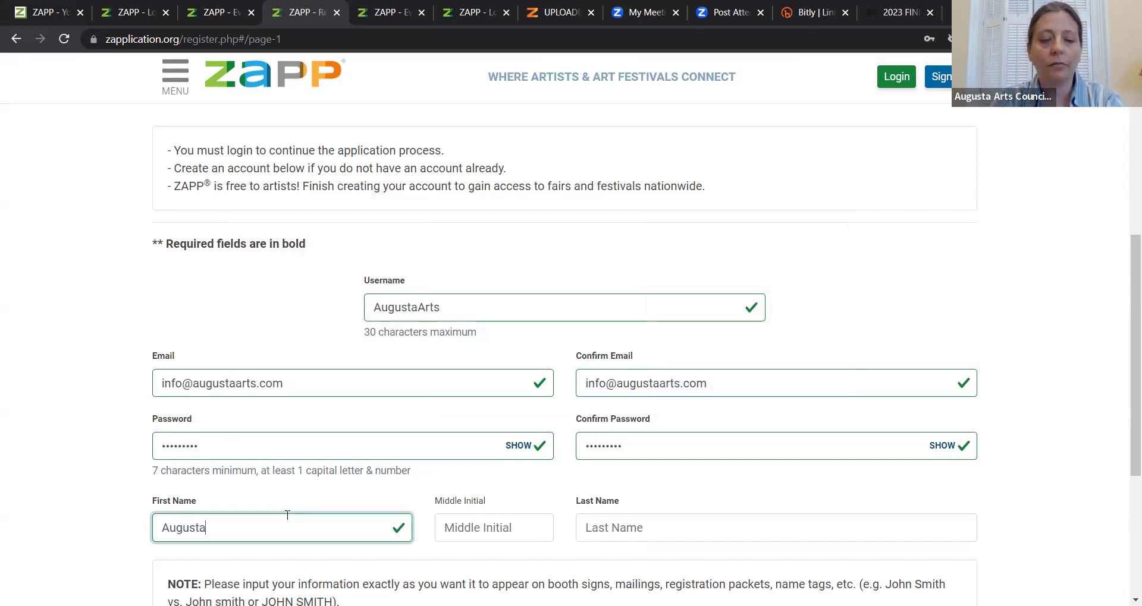
{"action": "key", "text": "Tab"}
{"action": "key", "text": "Tab"}
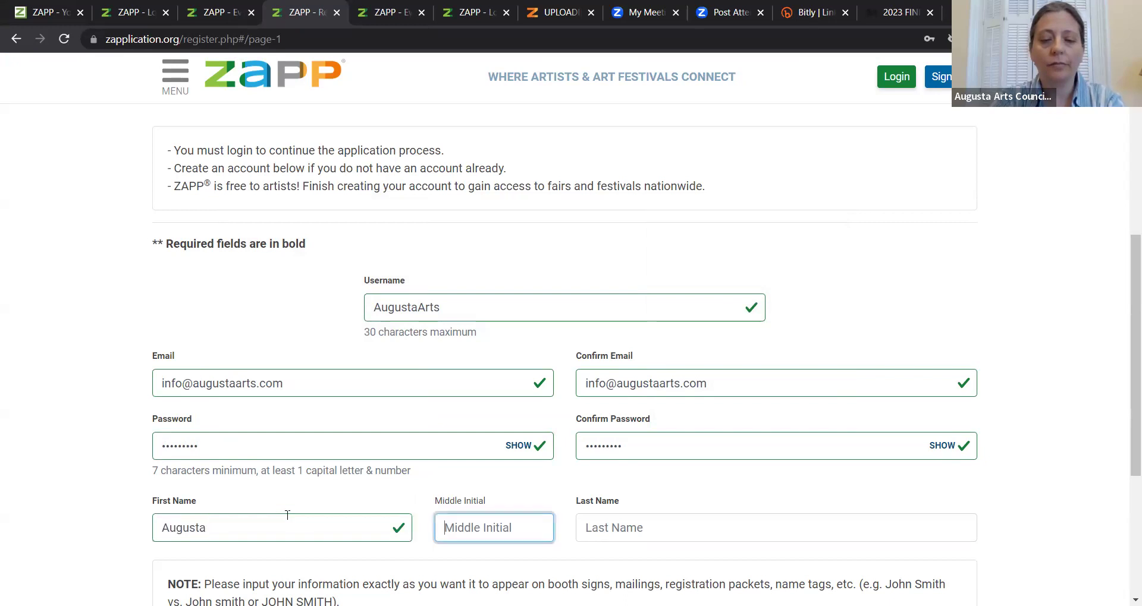
{"action": "type", "text": "Art"}
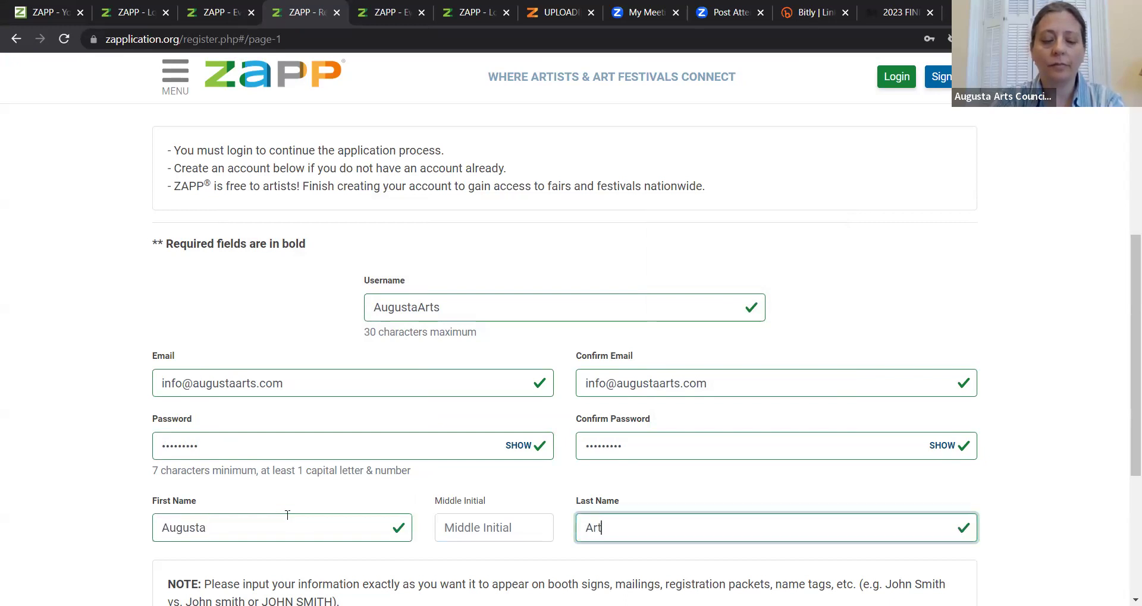
{"action": "type", "text": "sCou"}
{"action": "key", "text": "BackSpace"}
{"action": "key", "text": "BackSpace"}
{"action": "key", "text": "BackSpace"}
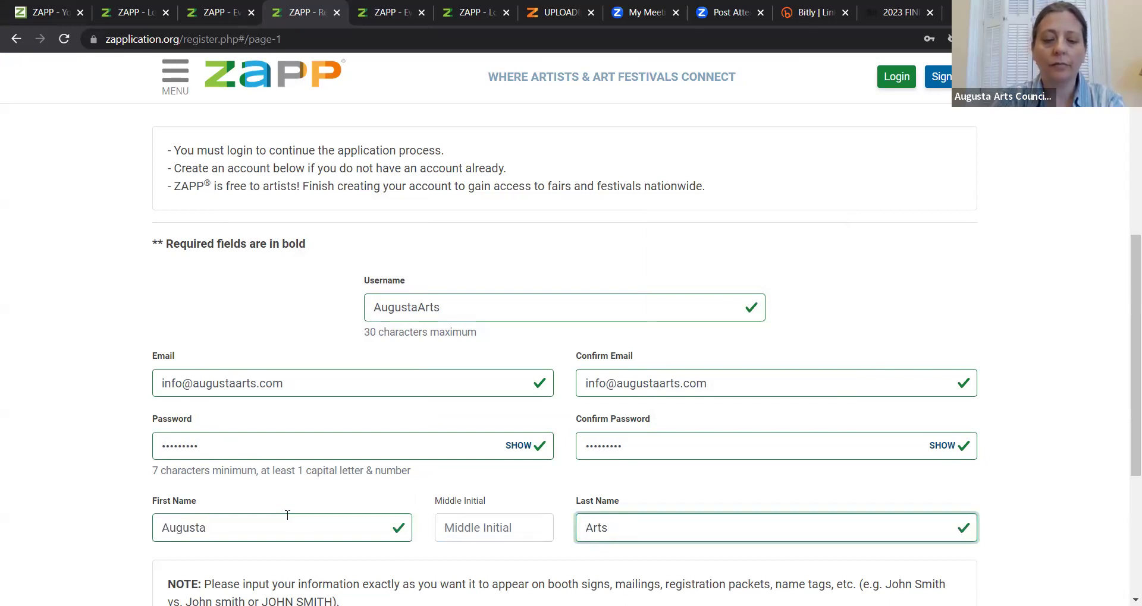
{"action": "type", "text": "co"}
{"action": "key", "text": "BackSpace"}
{"action": "key", "text": "BackSpace"}
{"action": "type", "text": "Council"}
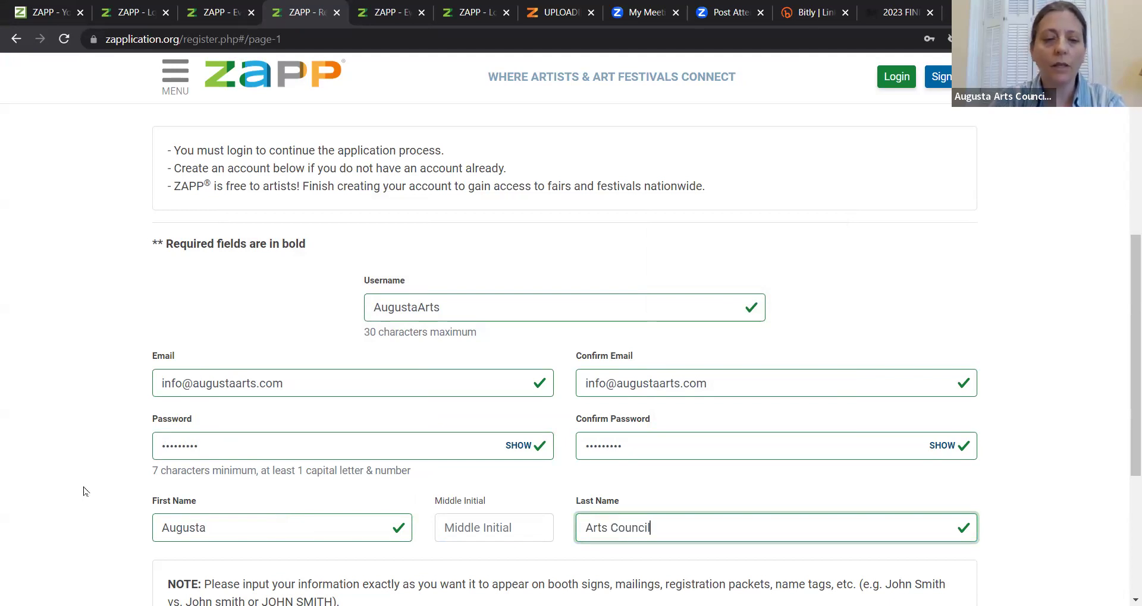
- Answer Individual, No to associates and No to demographics, then continue
{"action": "scroll", "coordinate": [83, 491], "scroll_direction": "down", "scroll_amount": 3}
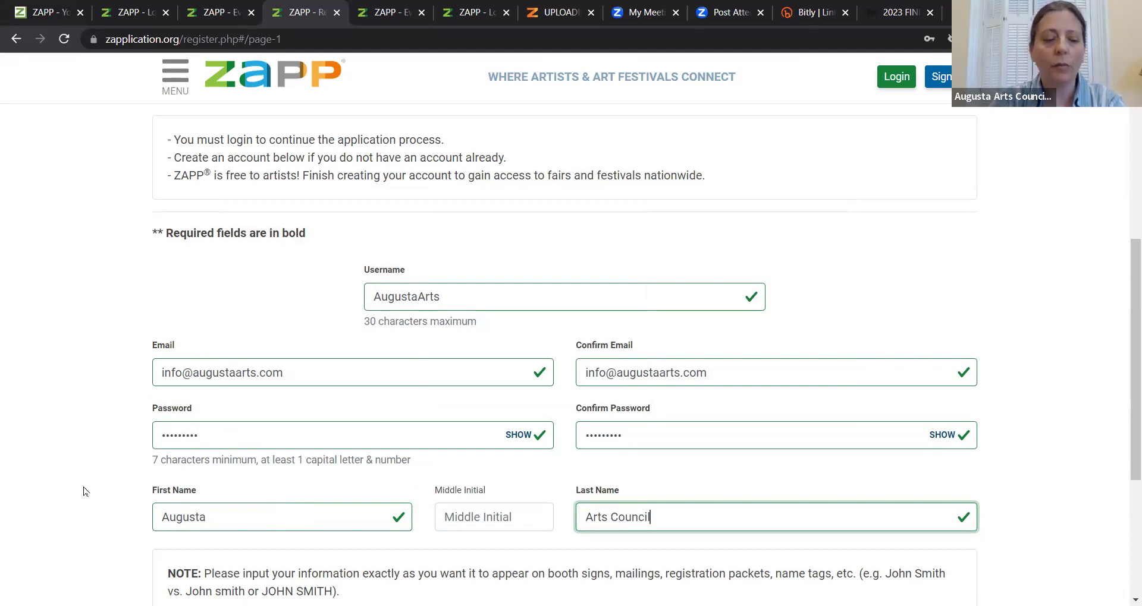
{"action": "scroll", "coordinate": [83, 491], "scroll_direction": "down", "scroll_amount": 2}
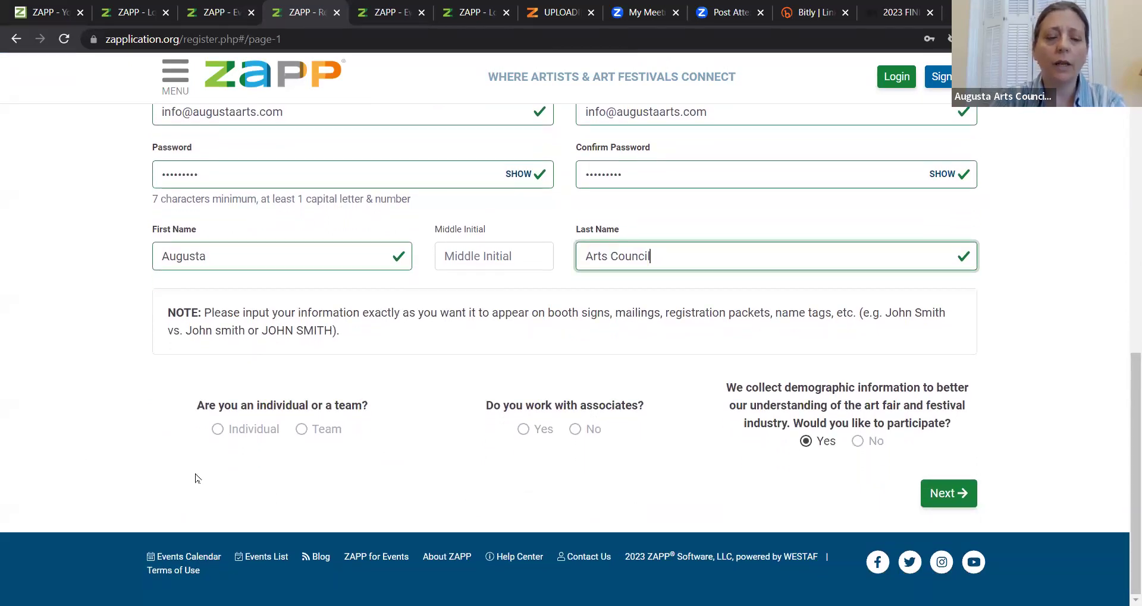
{"action": "left_click", "coordinate": [217, 430]}
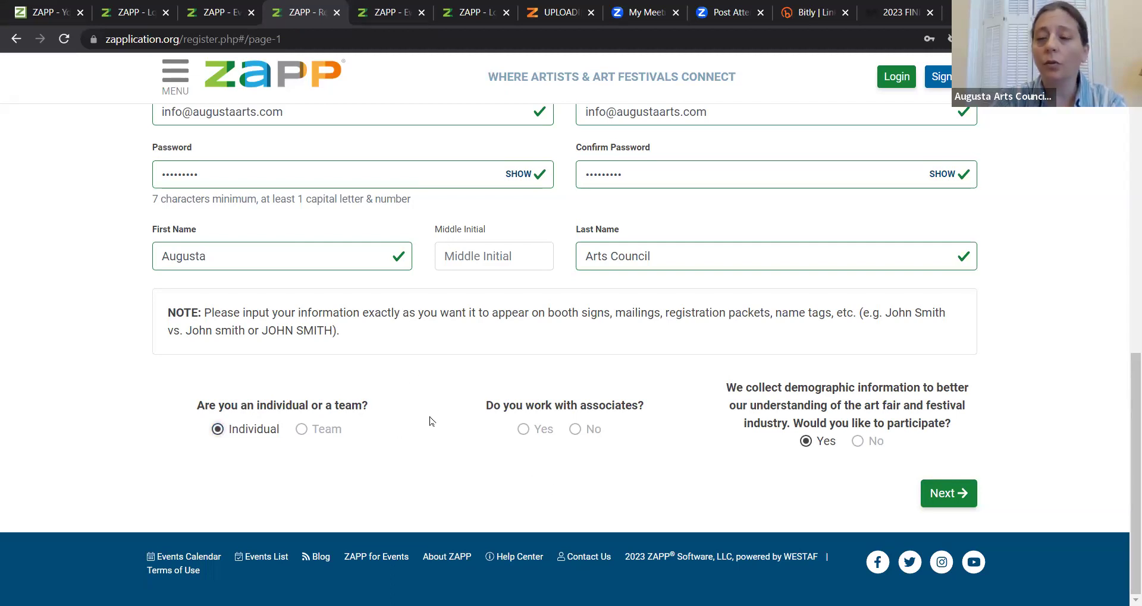
{"action": "left_click", "coordinate": [574, 431]}
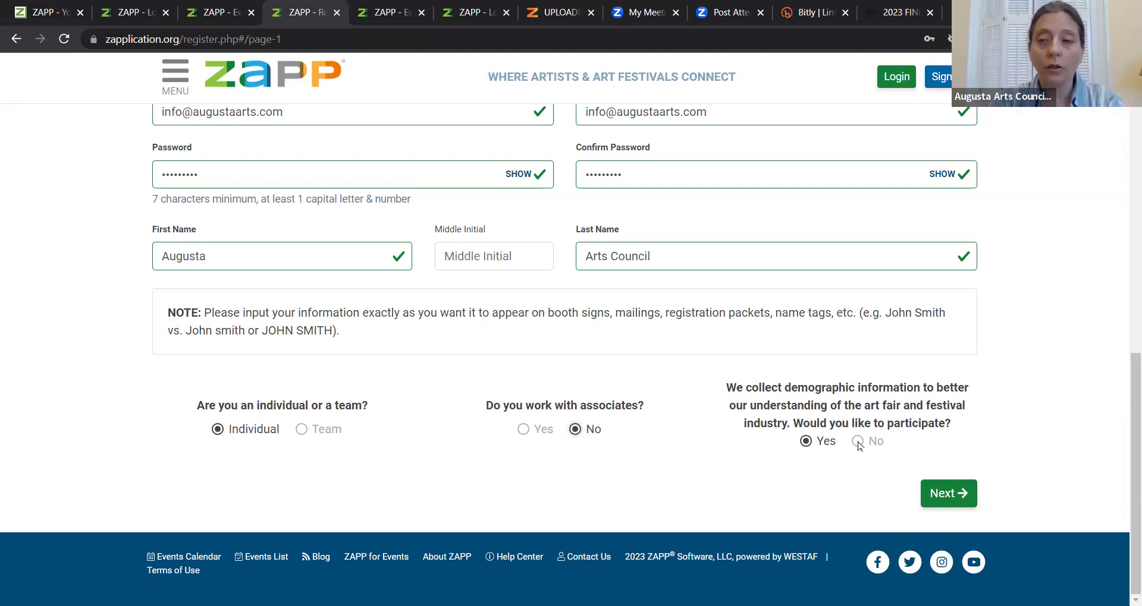
{"action": "left_click", "coordinate": [857, 443]}
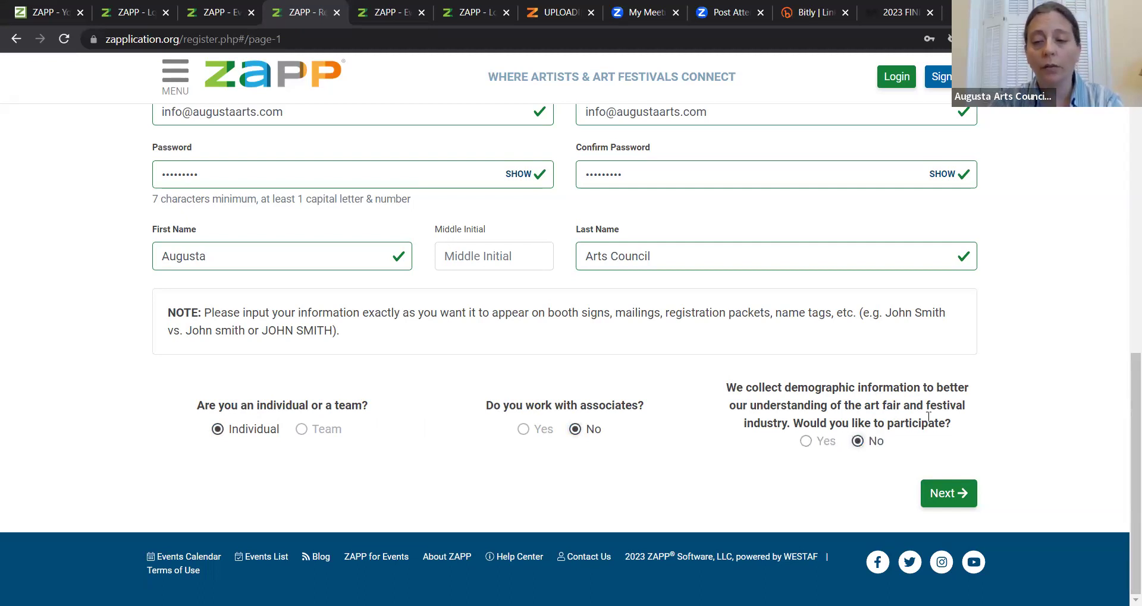
{"action": "left_click", "coordinate": [958, 501]}
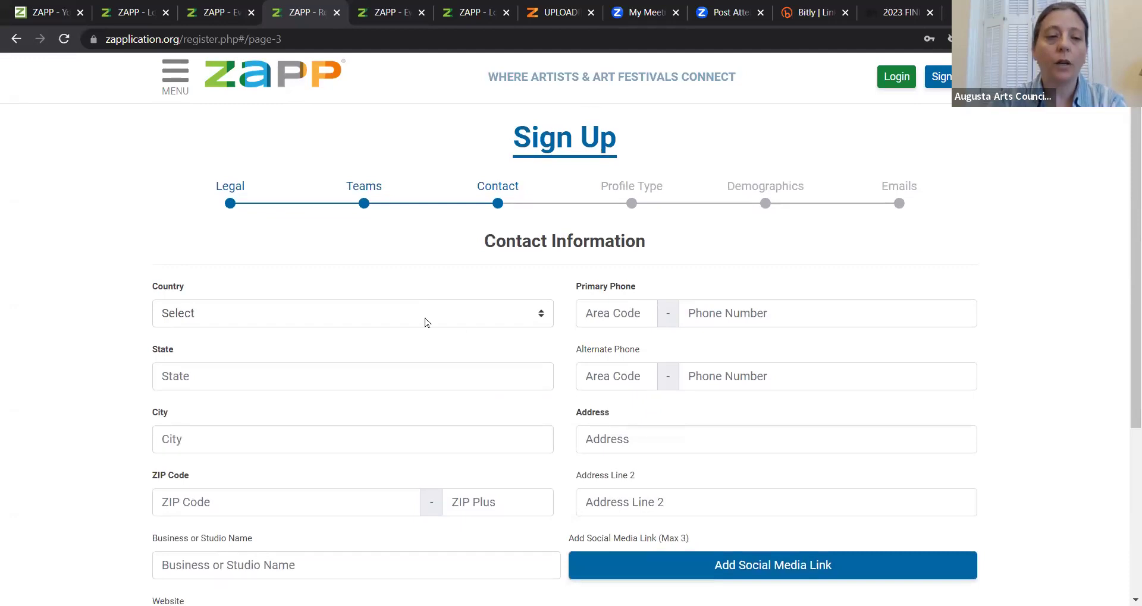
- Set country United States and state Georgia, then fill in the city, phone and street address
{"action": "left_click", "coordinate": [416, 314]}
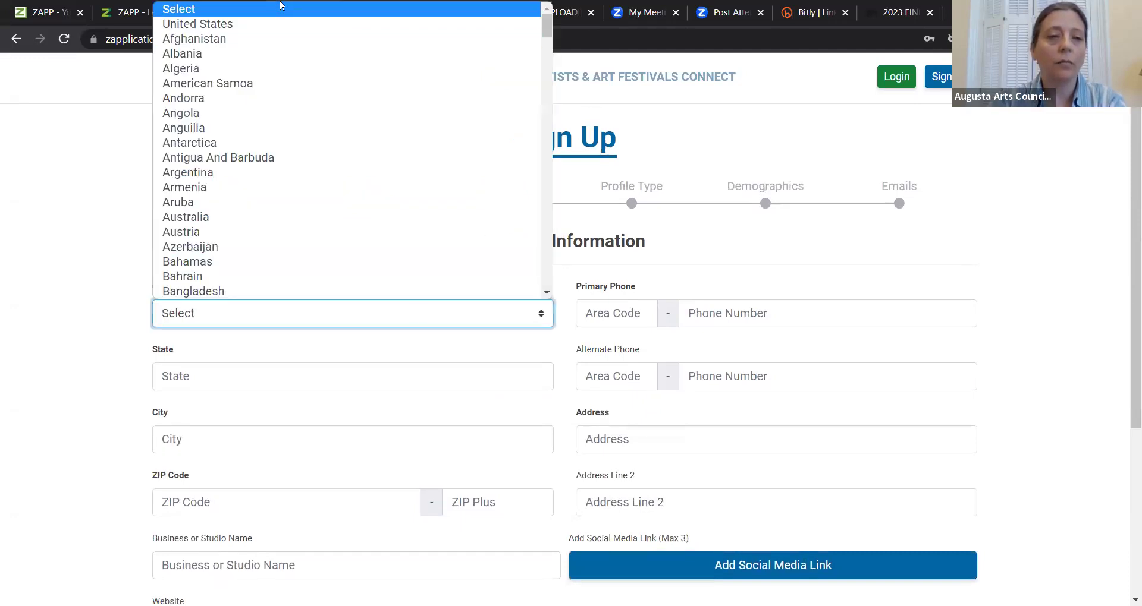
{"action": "left_click", "coordinate": [266, 35]}
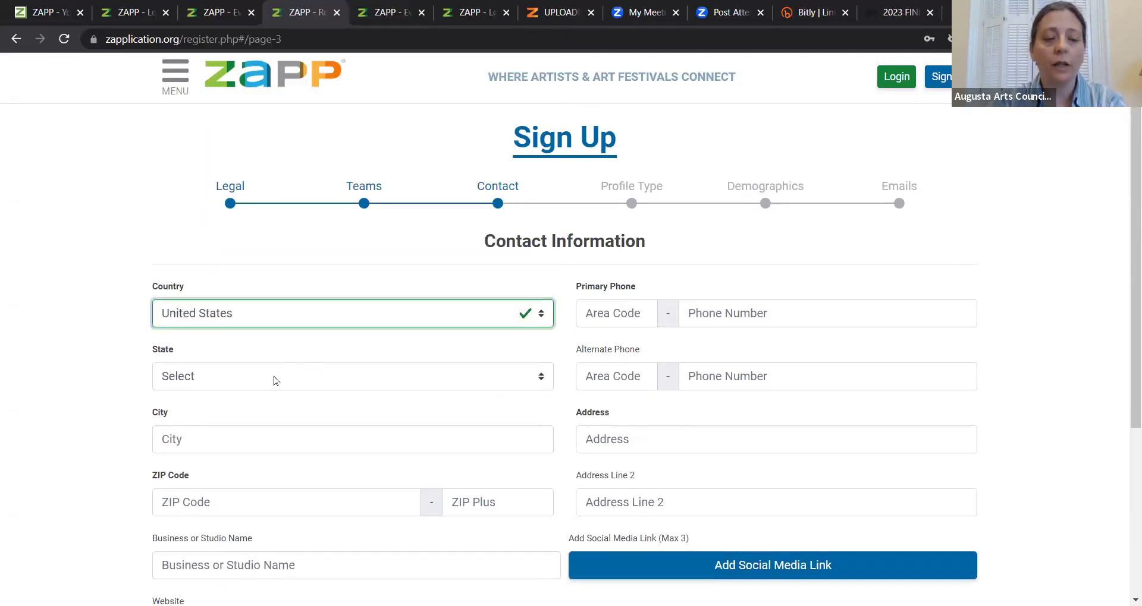
{"action": "left_click", "coordinate": [273, 378]}
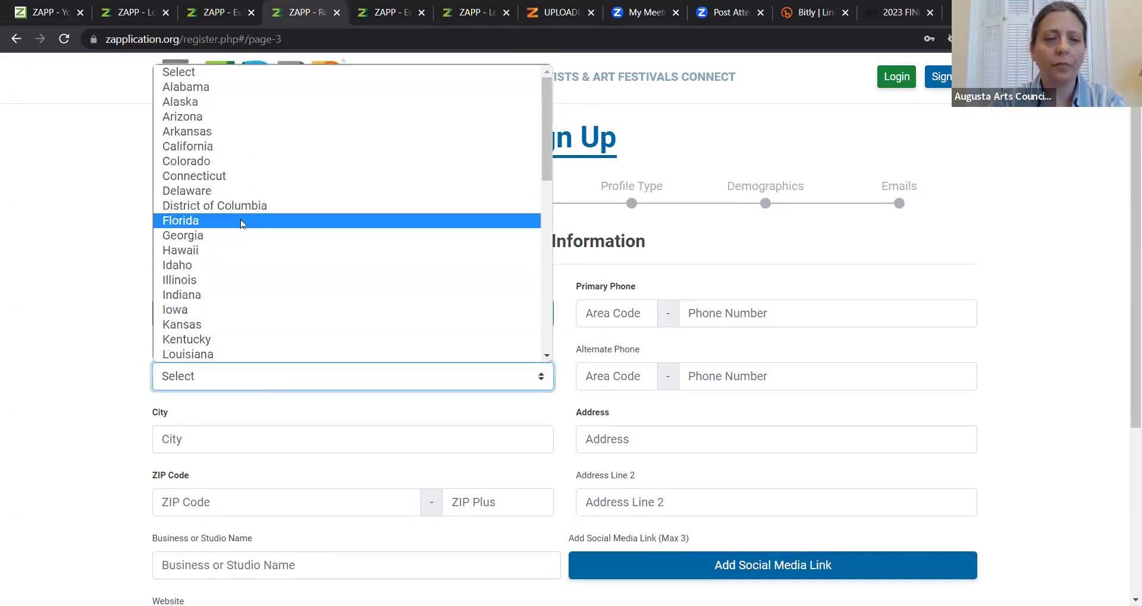
{"action": "left_click", "coordinate": [232, 236]}
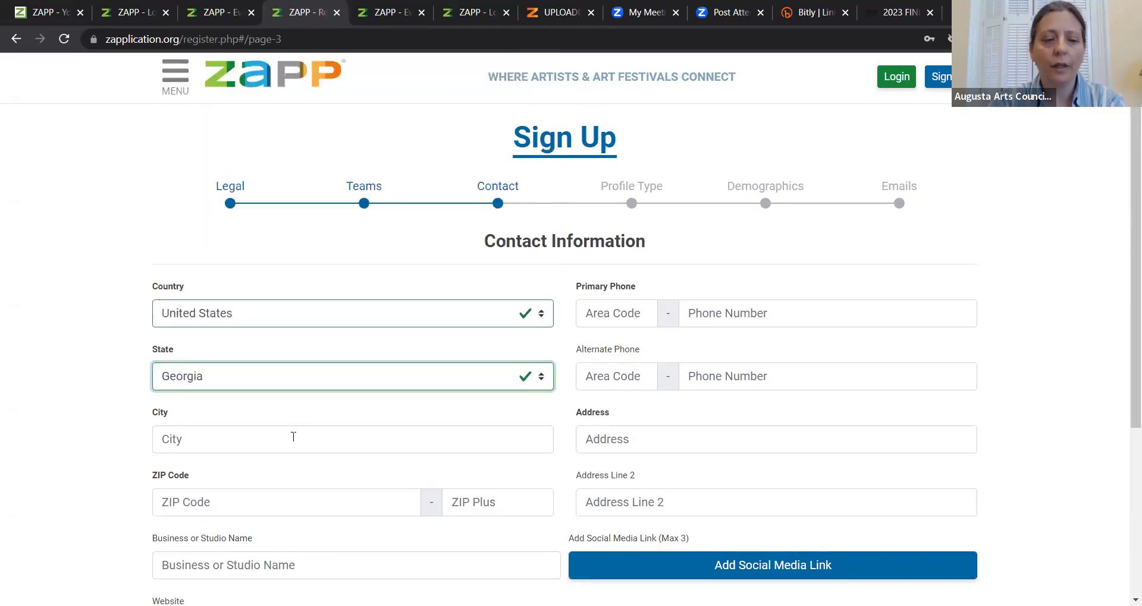
{"action": "left_click", "coordinate": [293, 438]}
{"action": "type", "text": "Augusta"}
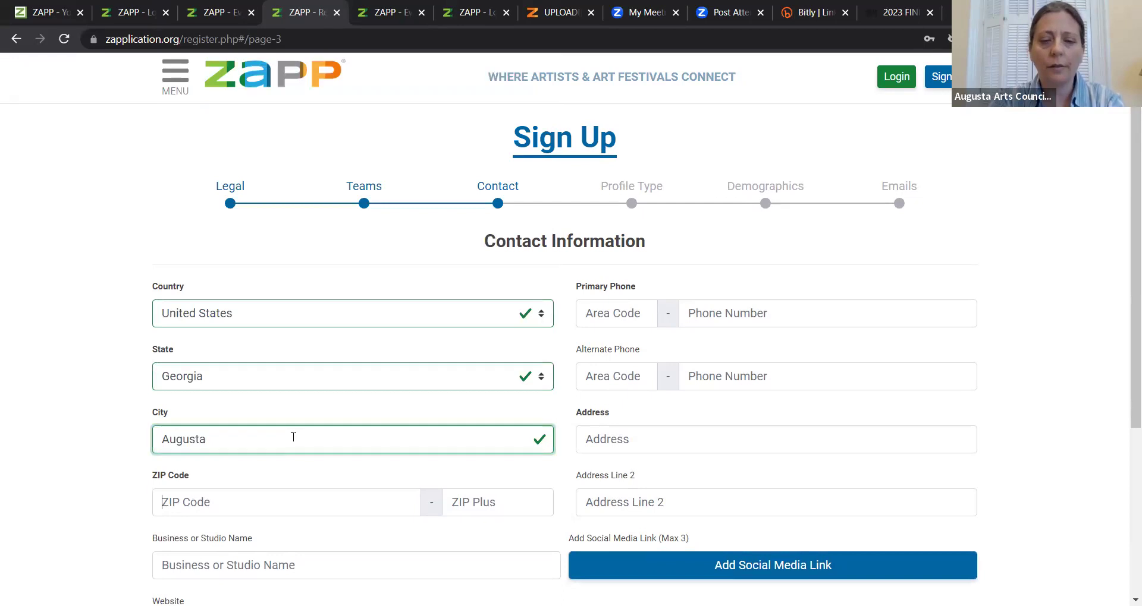
{"action": "type", "text": "30901"}
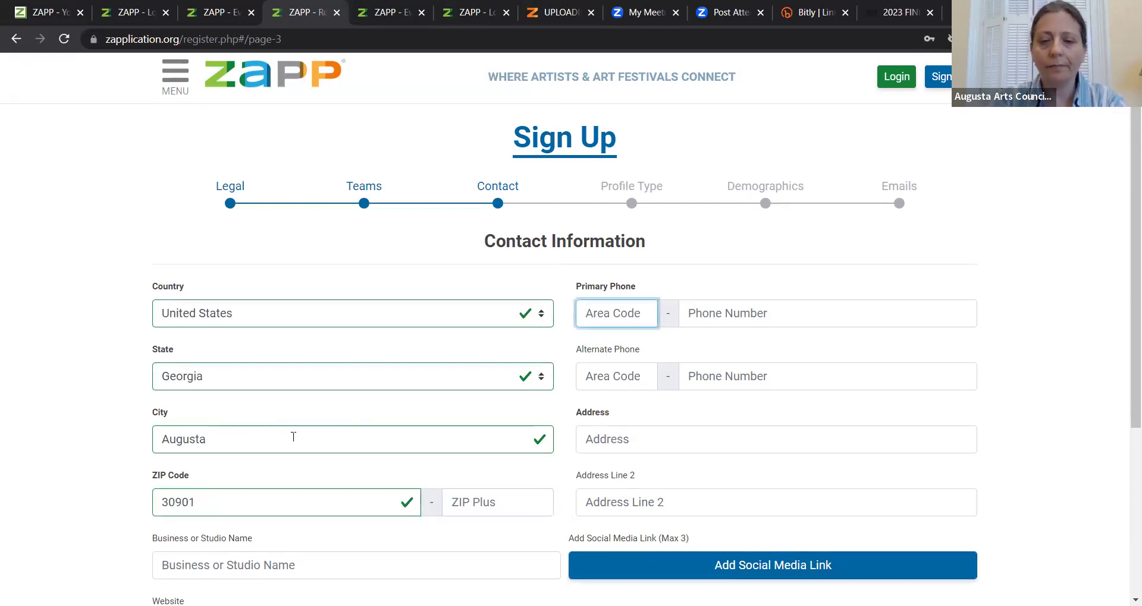
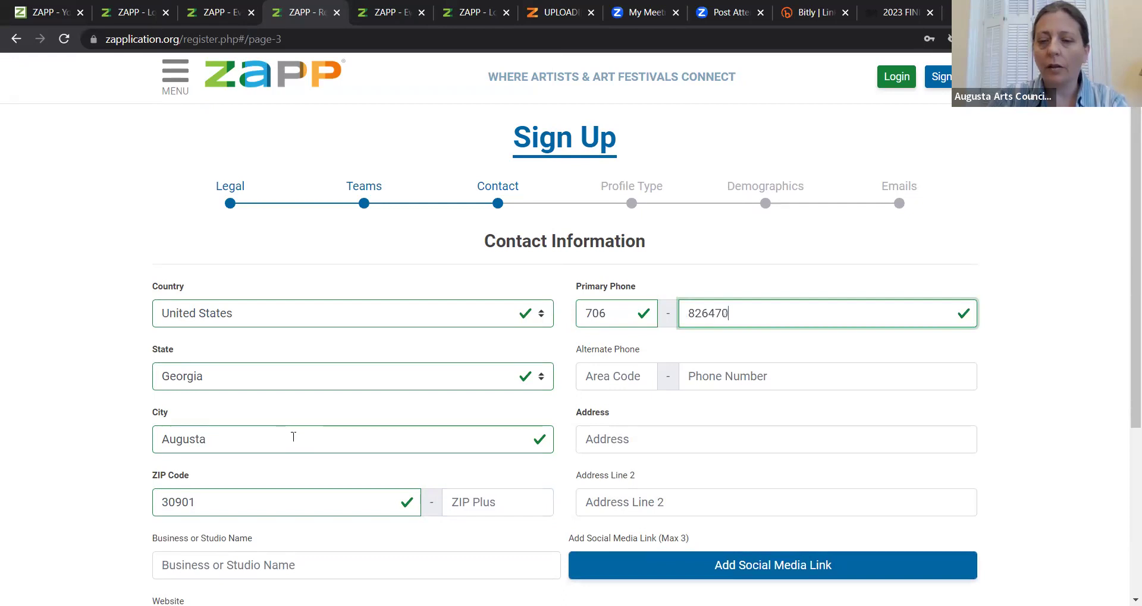
{"action": "key", "text": "Tab"}
{"action": "key", "text": "Tab"}
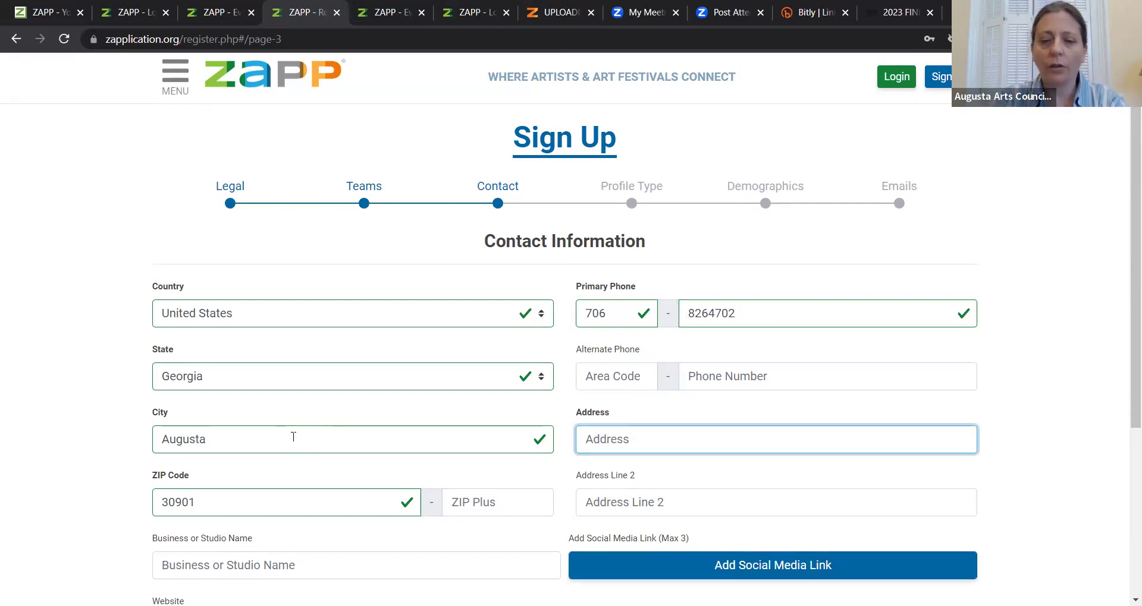
{"action": "type", "text": "1"}
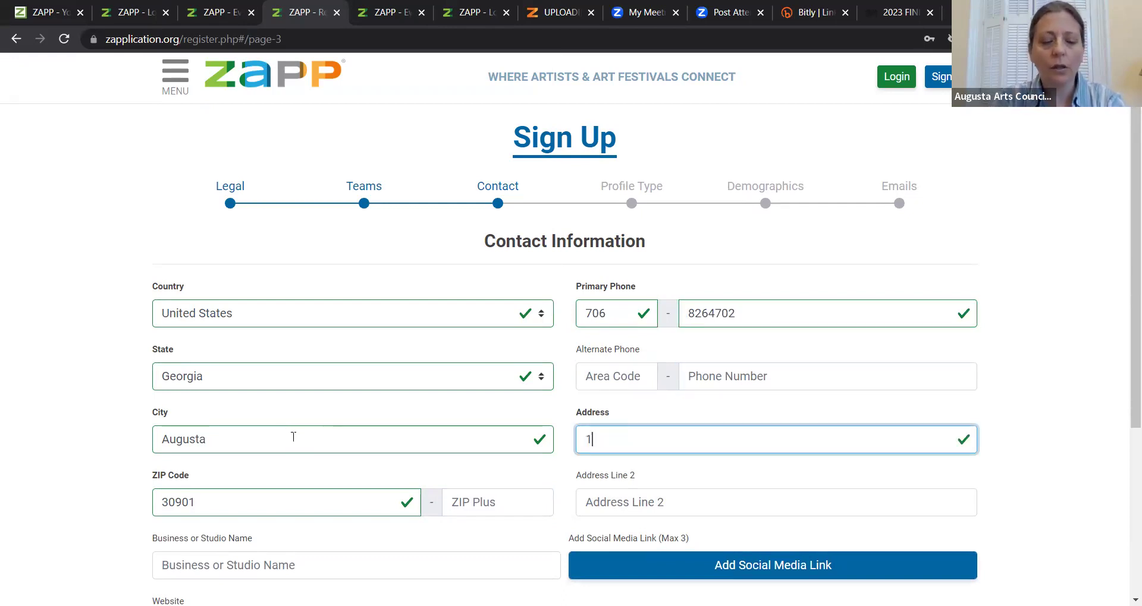
{"action": "type", "text": "30"}
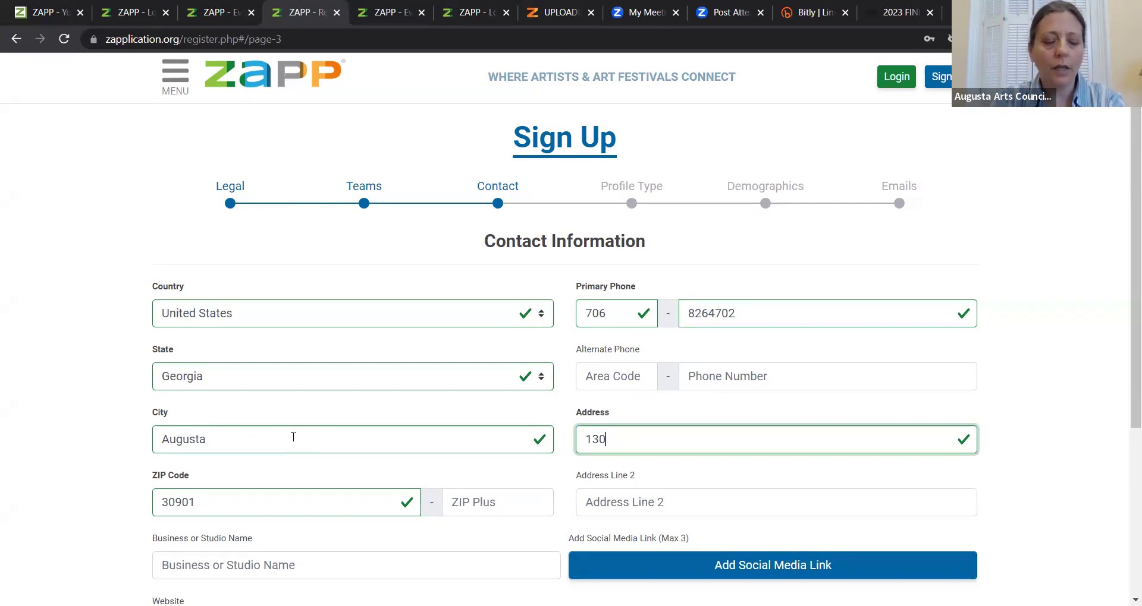
{"action": "type", "text": "1 "}
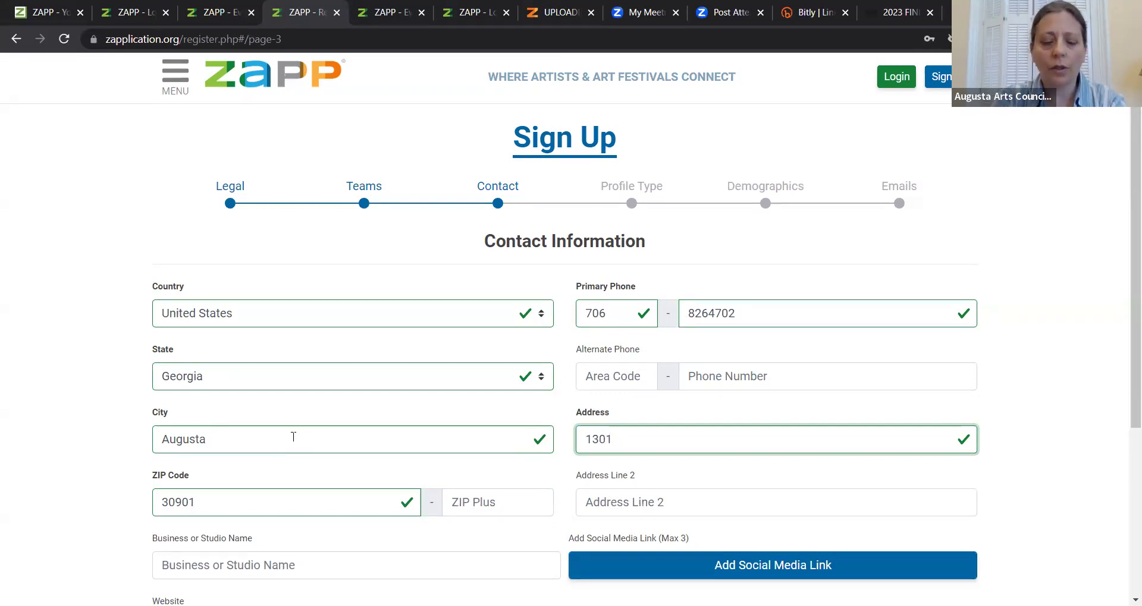
{"action": "type", "text": "Gre"}
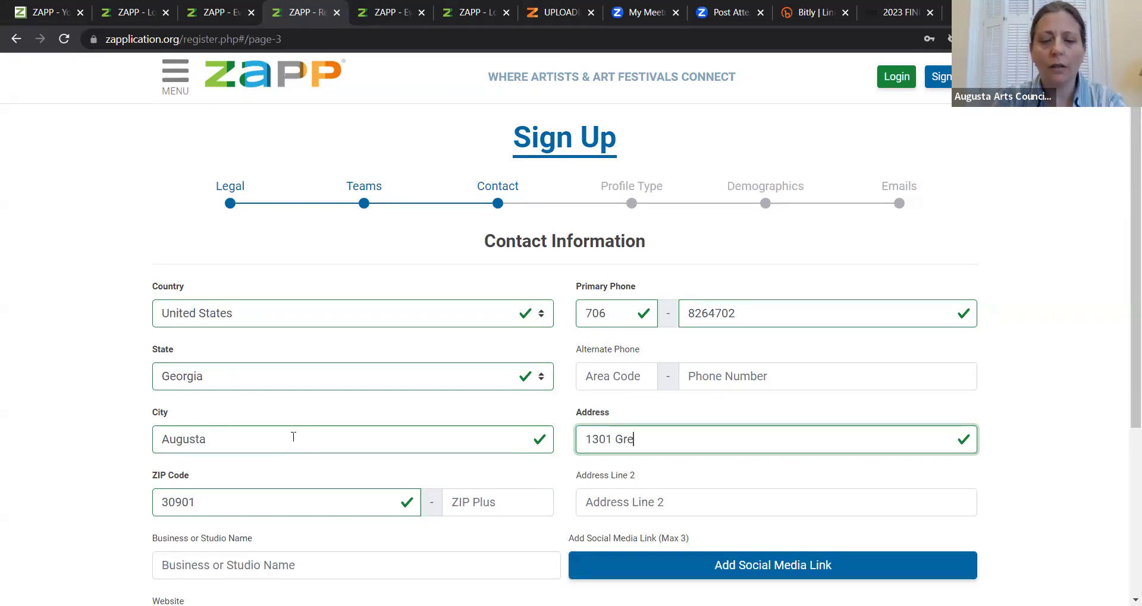
{"action": "type", "text": "ene Street"}
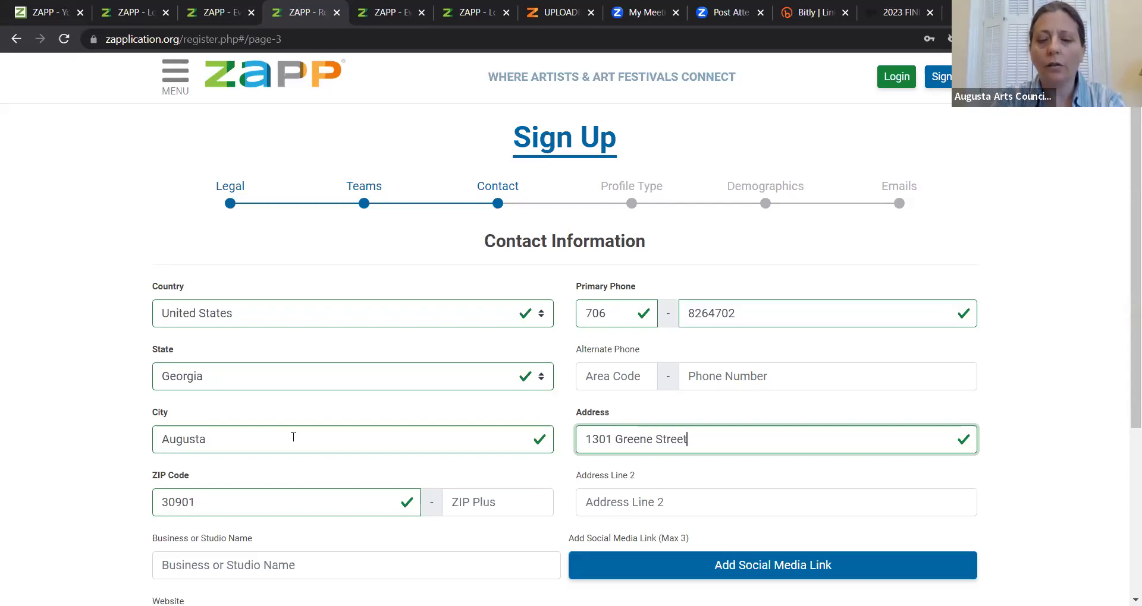
{"action": "key", "text": "Tab"}
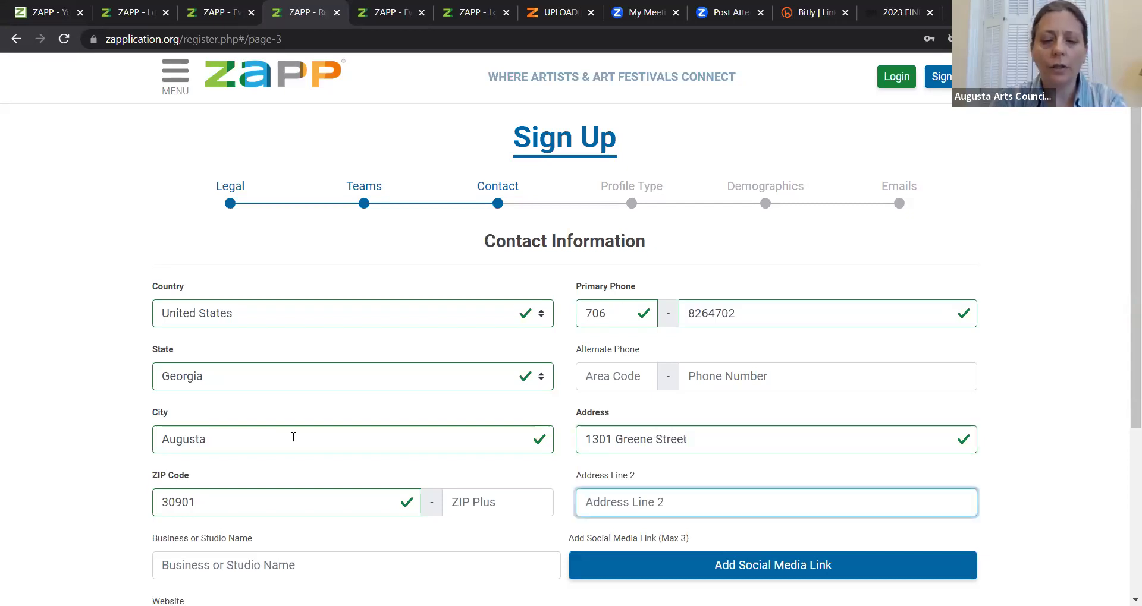
{"action": "scroll", "coordinate": [293, 434], "scroll_direction": "down", "scroll_amount": 5}
{"action": "left_click", "coordinate": [251, 307]}
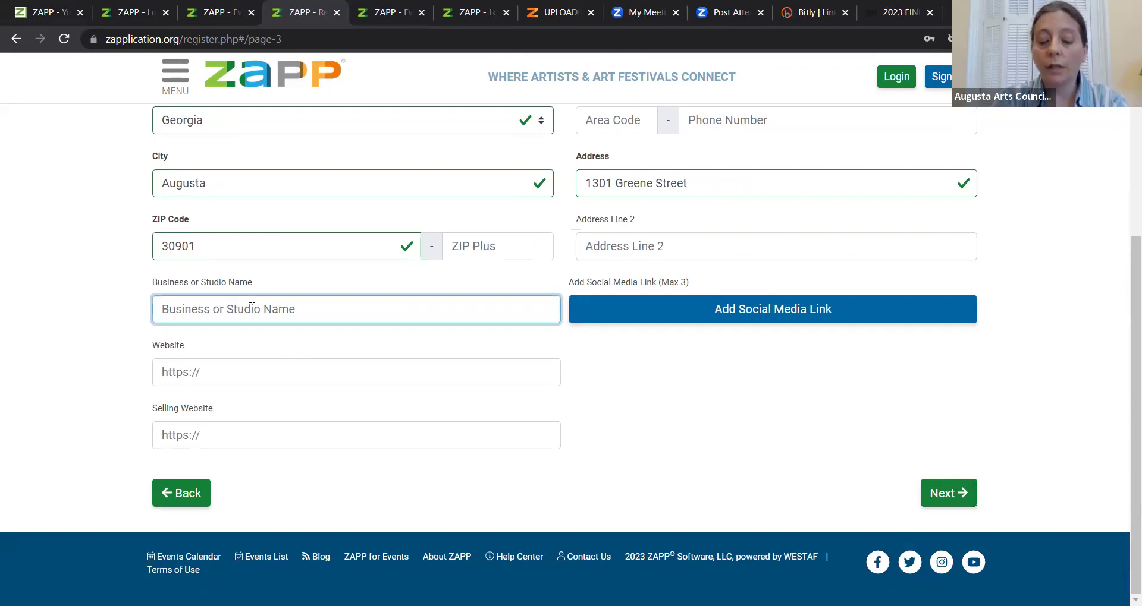
{"action": "type", "text": "Greater Au"}
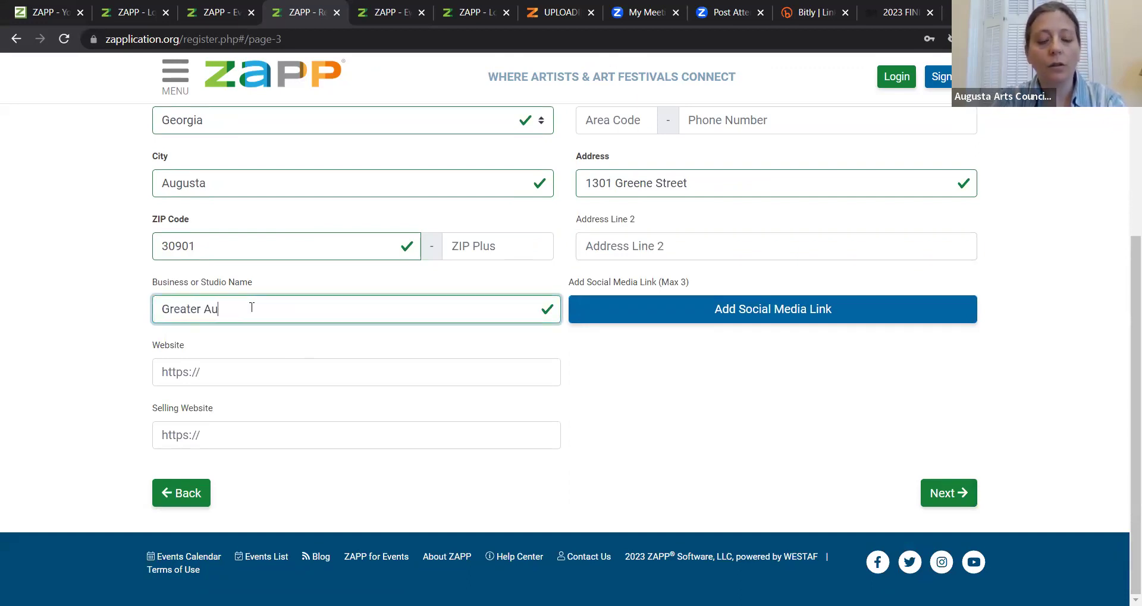
{"action": "type", "text": "gusta Arts C"}
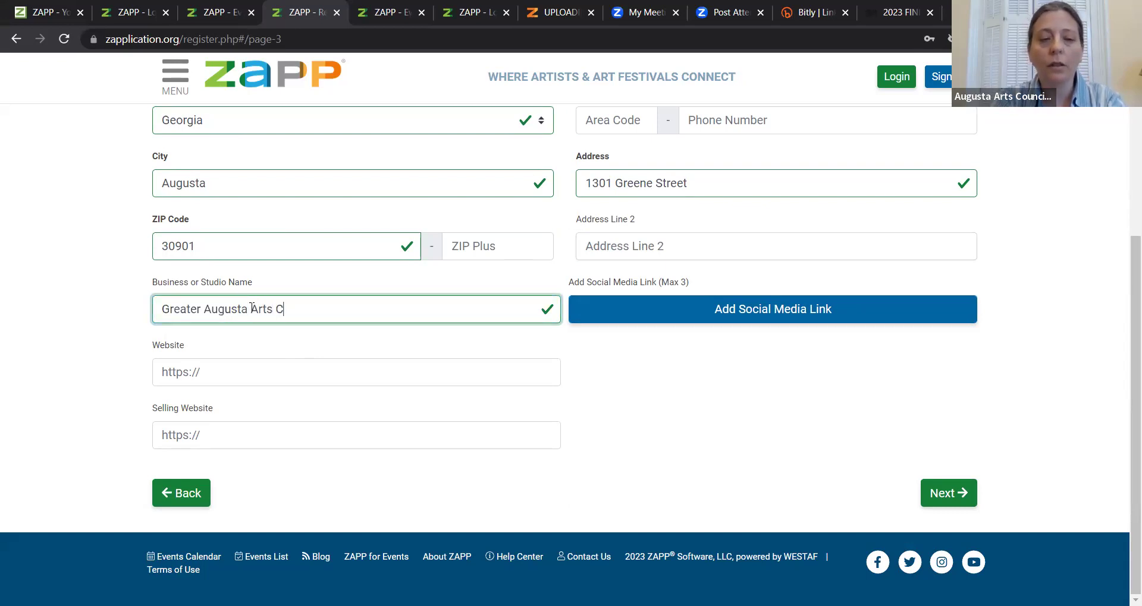
{"action": "type", "text": "ouncil"}
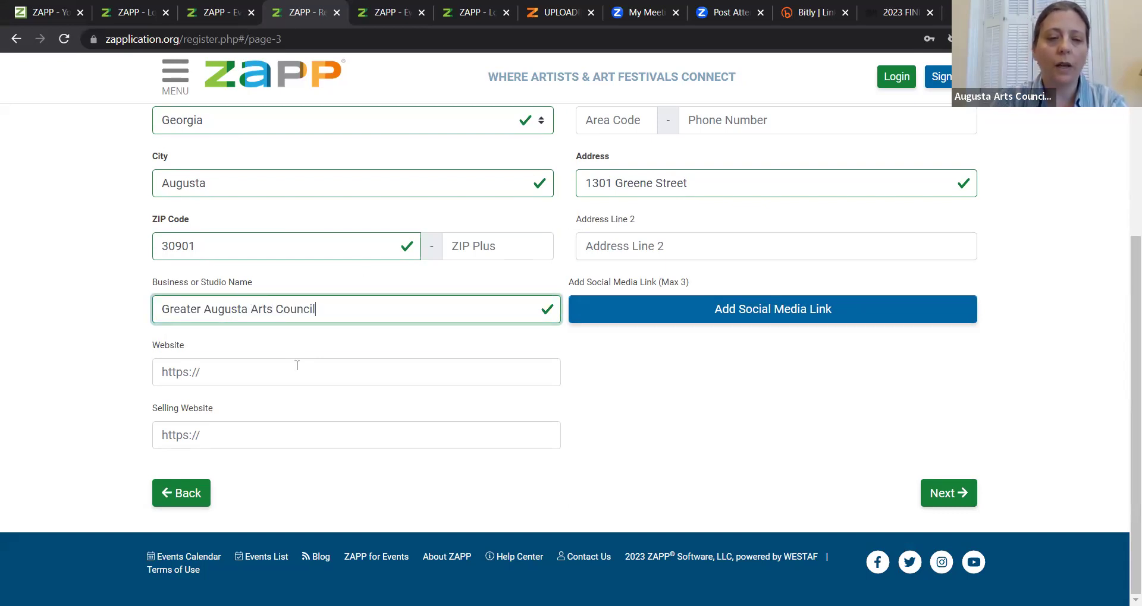
{"action": "left_click", "coordinate": [297, 365]}
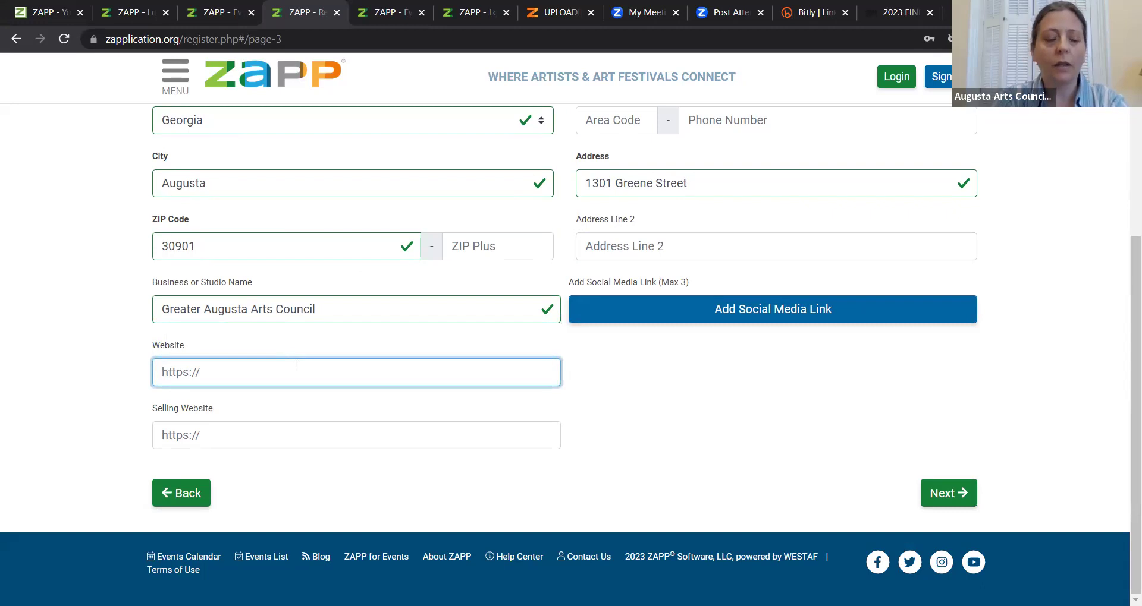
{"action": "type", "text": "www."}
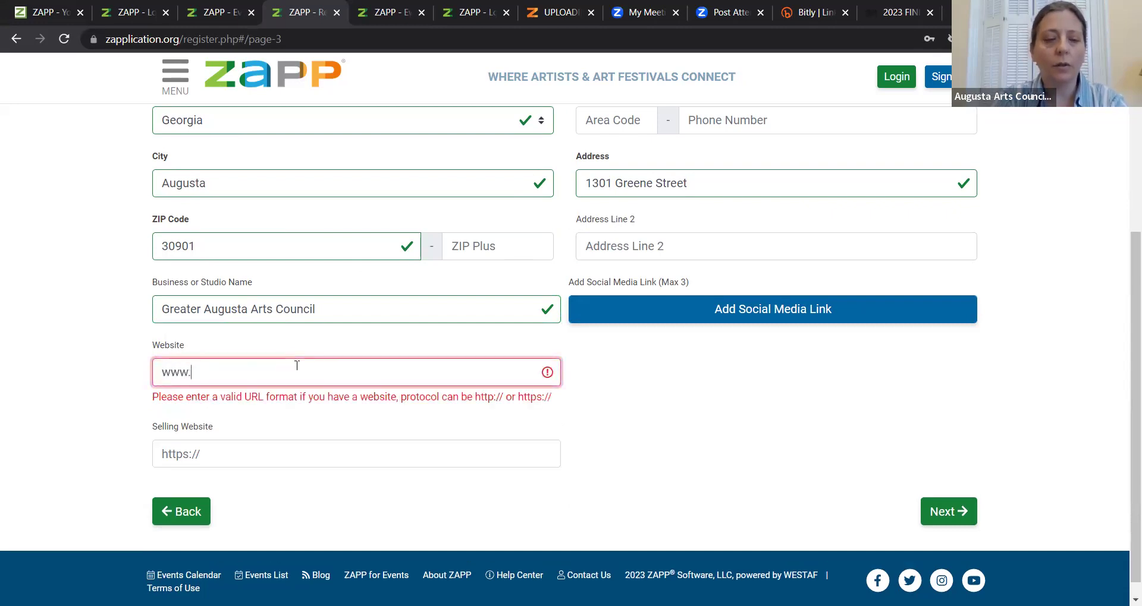
{"action": "type", "text": "augustaa"}
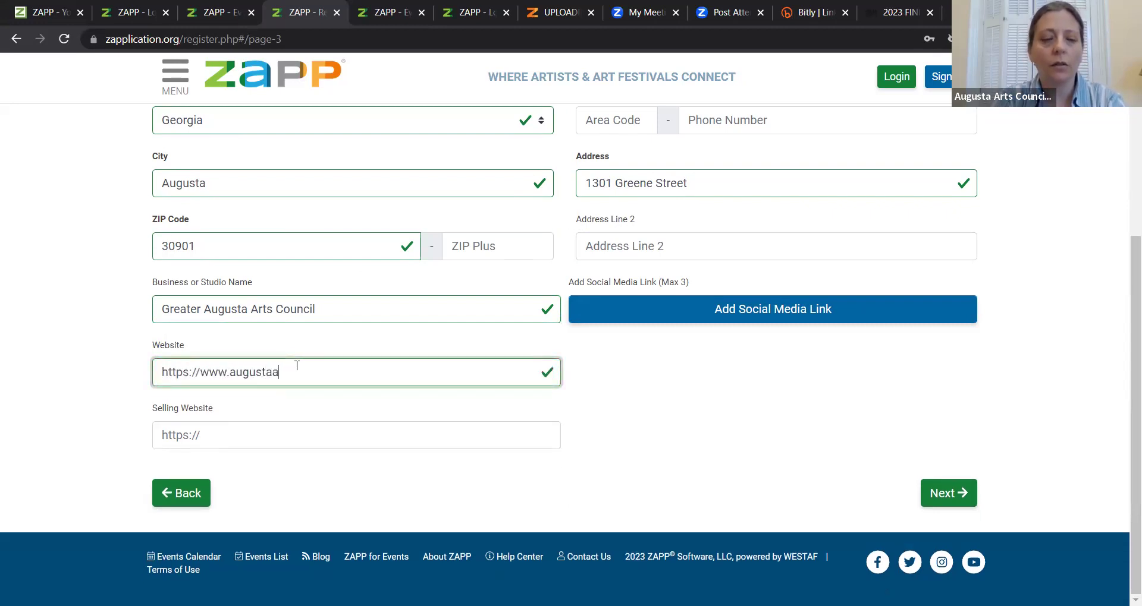
{"action": "type", "text": "rts.com"}
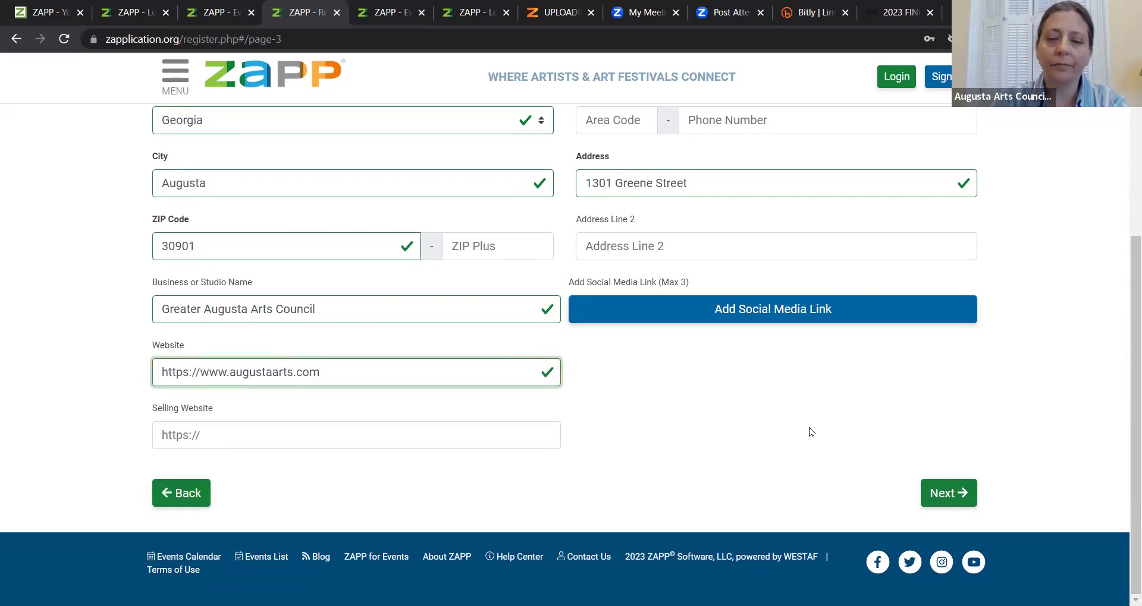
{"action": "left_click", "coordinate": [938, 492]}
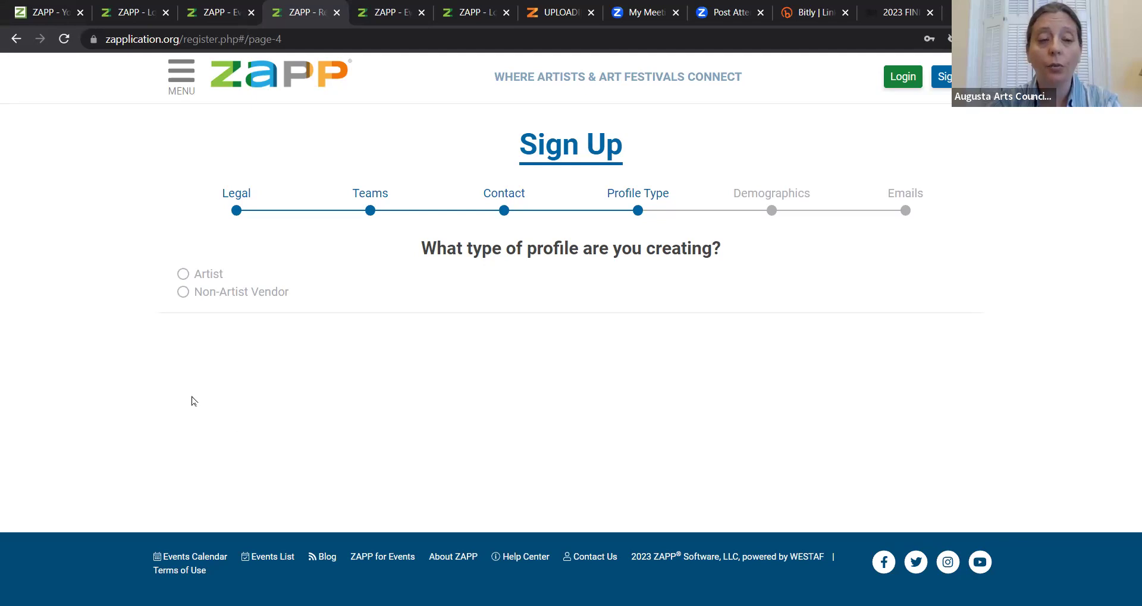
- Switch to Non-Artist Vendor, keep only Music, Nonprofit and Community categories, and continue
{"action": "left_click", "coordinate": [183, 274]}
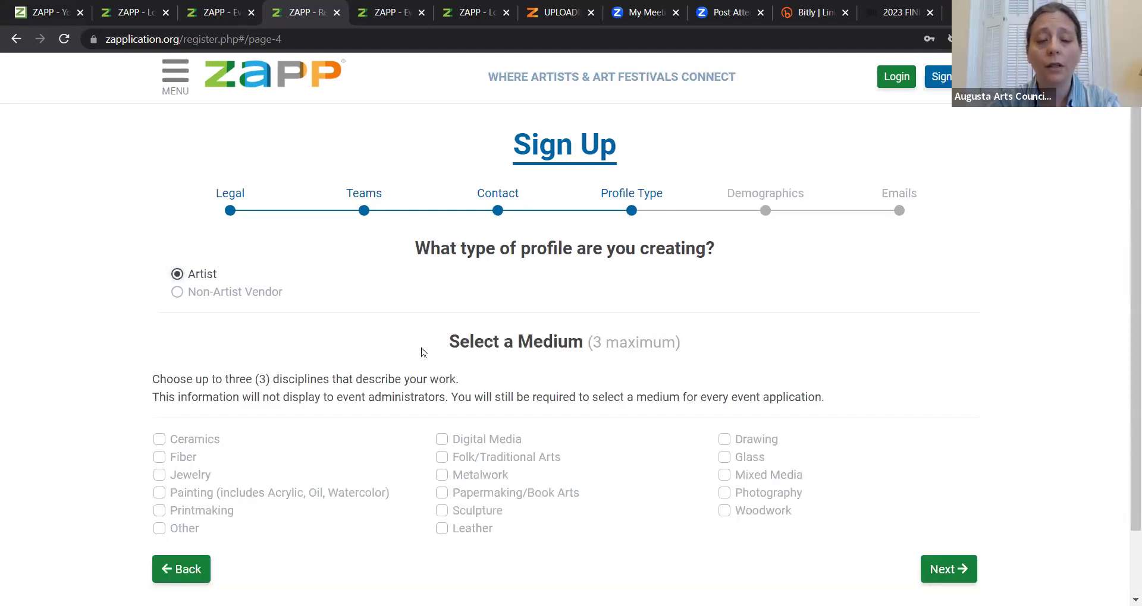
{"action": "scroll", "coordinate": [422, 352], "scroll_direction": "down", "scroll_amount": 2}
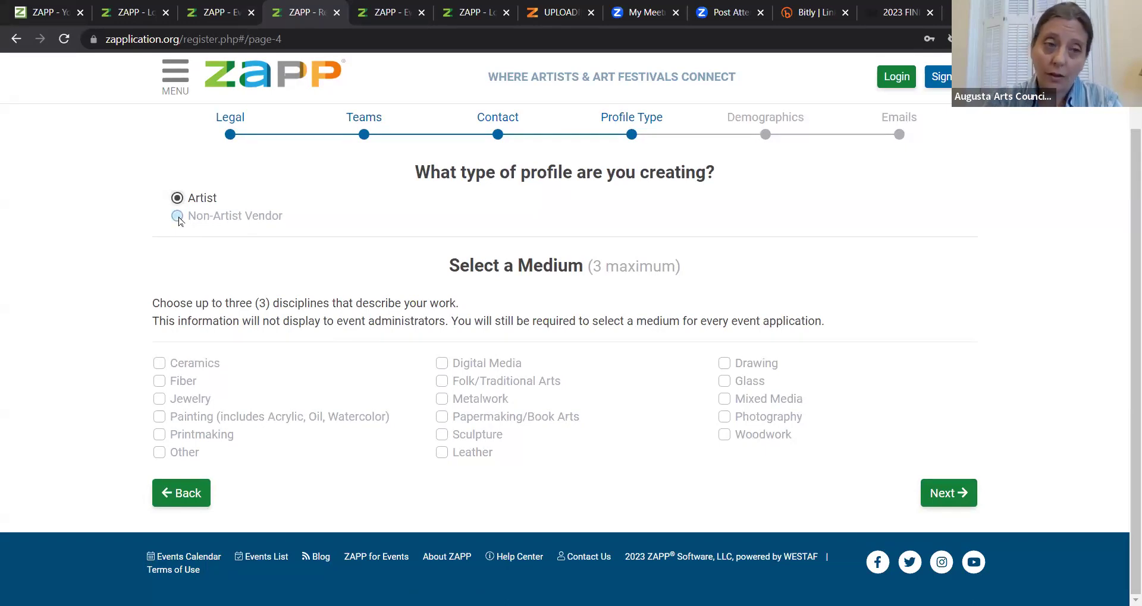
{"action": "left_click", "coordinate": [177, 218]}
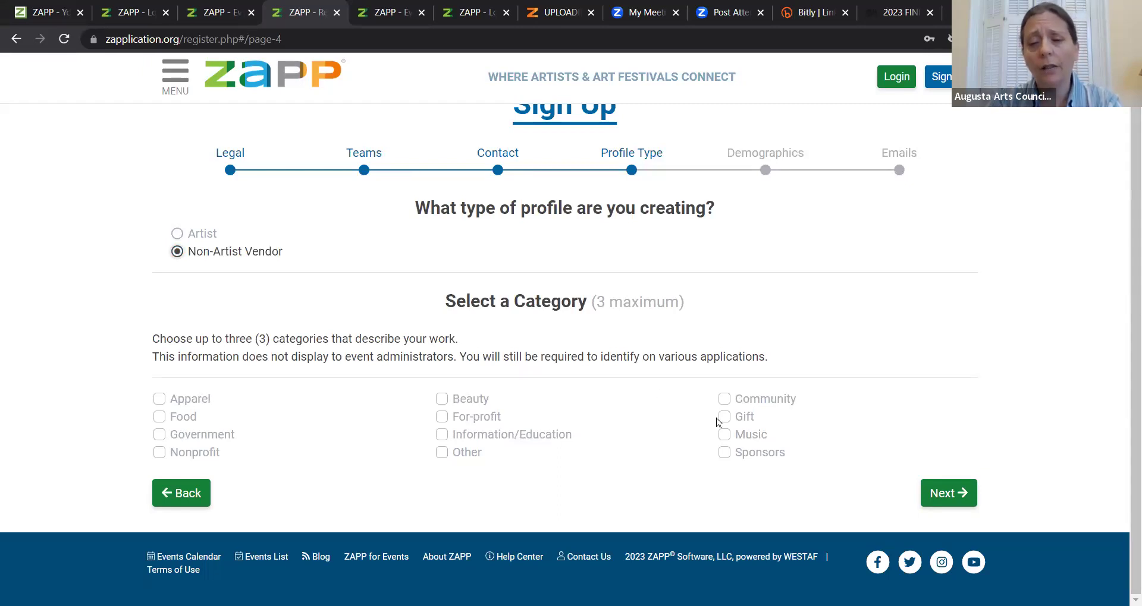
{"action": "left_click", "coordinate": [724, 435]}
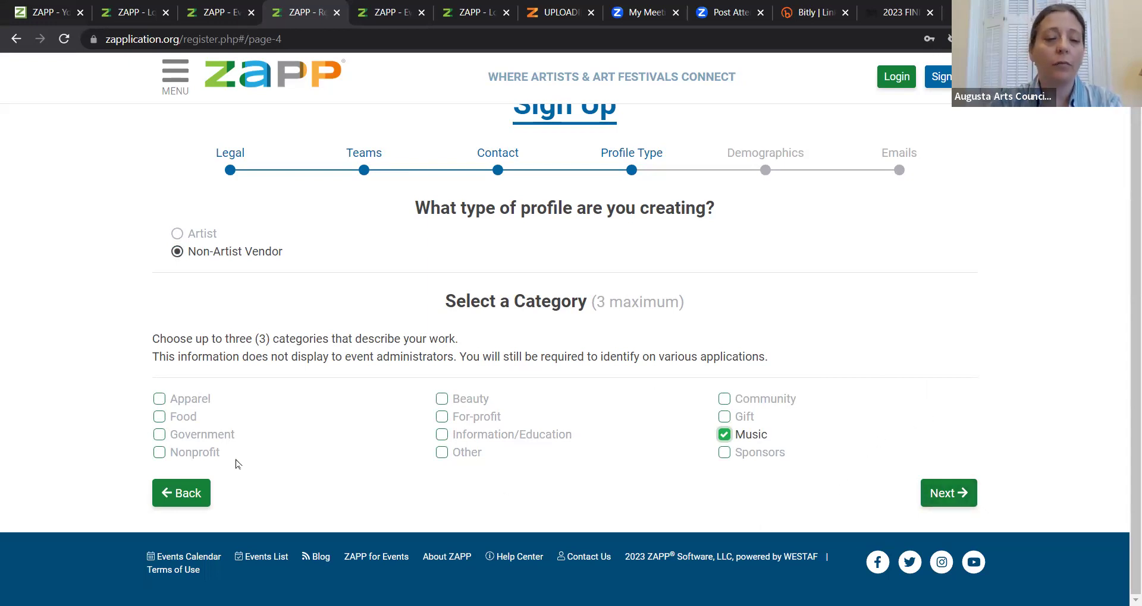
{"action": "left_click", "coordinate": [157, 453]}
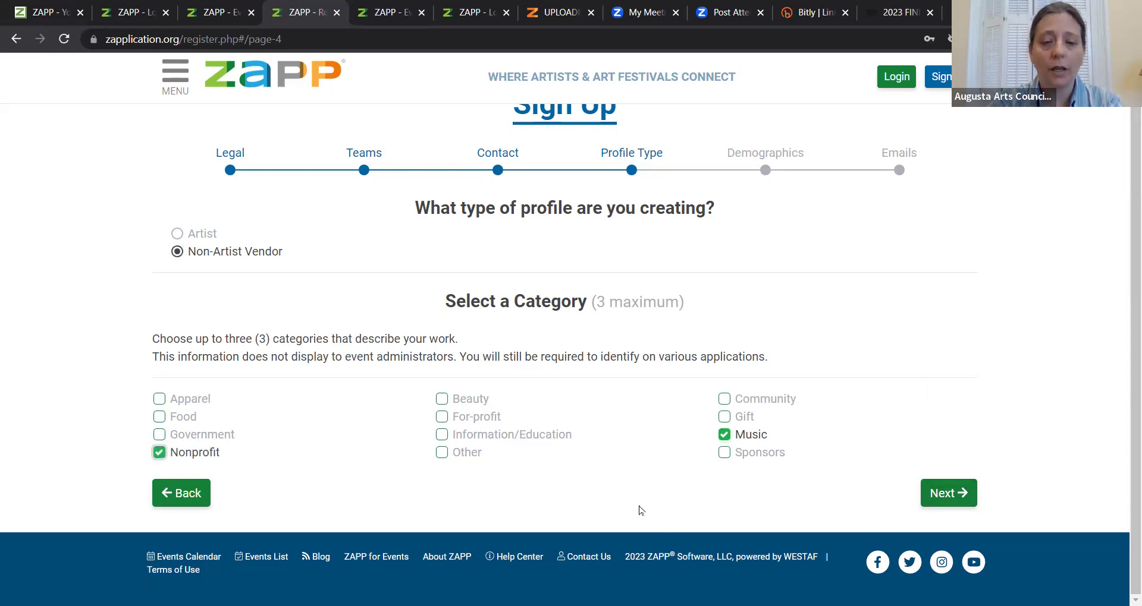
{"action": "left_click", "coordinate": [724, 399]}
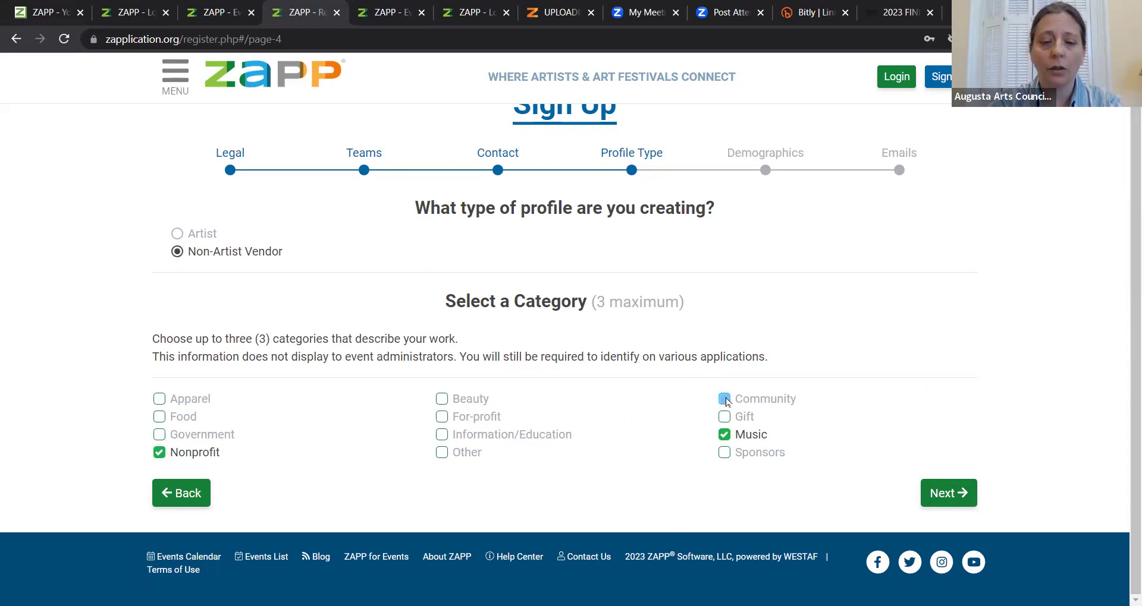
{"action": "left_click", "coordinate": [441, 454]}
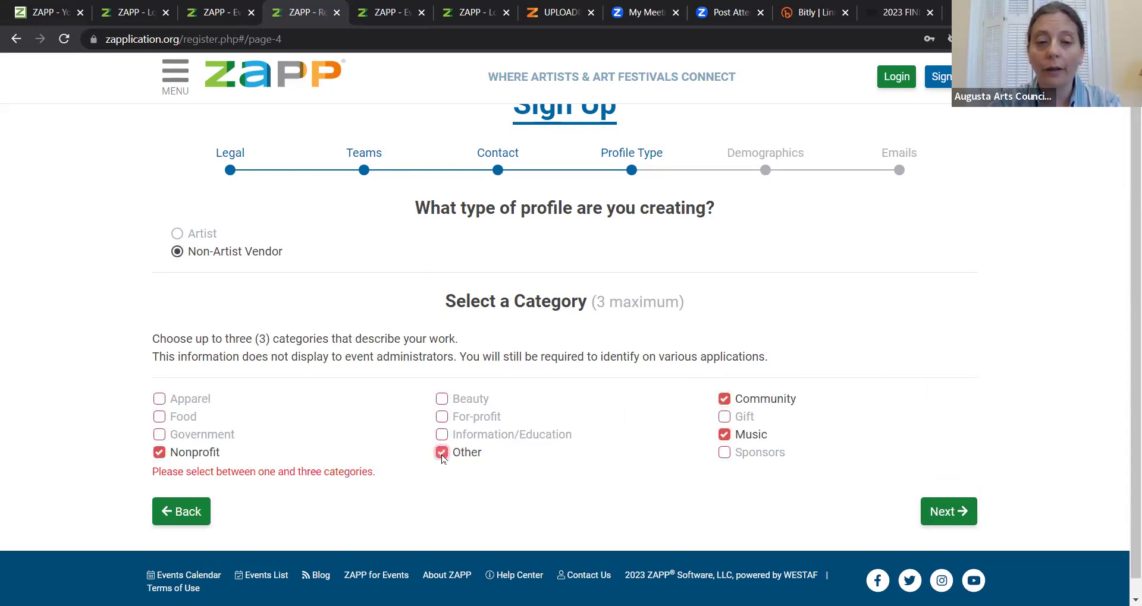
{"action": "left_click", "coordinate": [441, 454]}
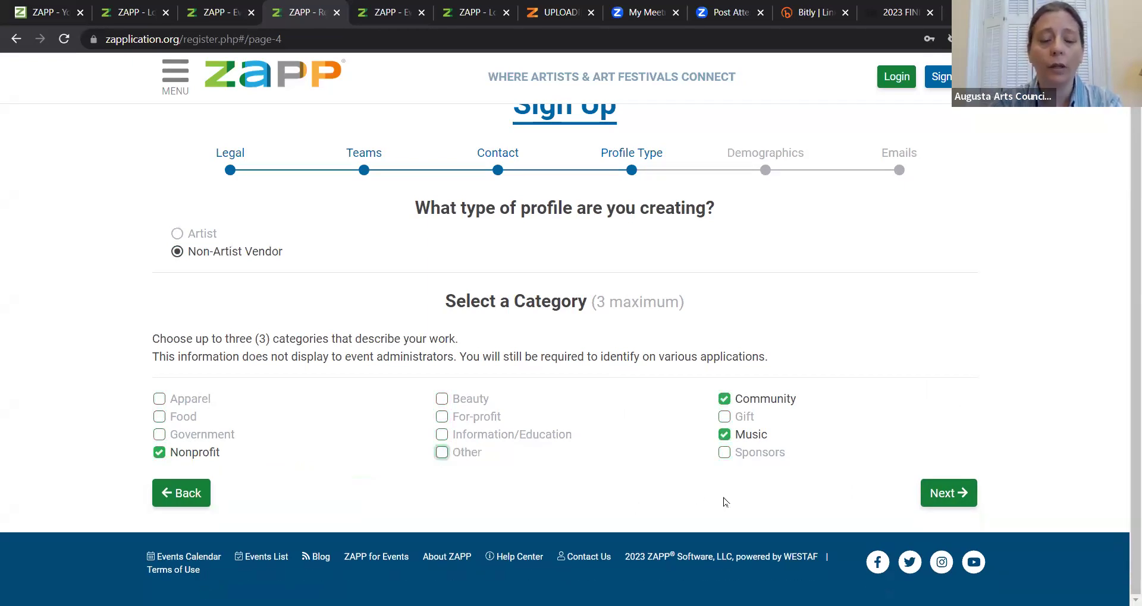
{"action": "left_click", "coordinate": [945, 495]}
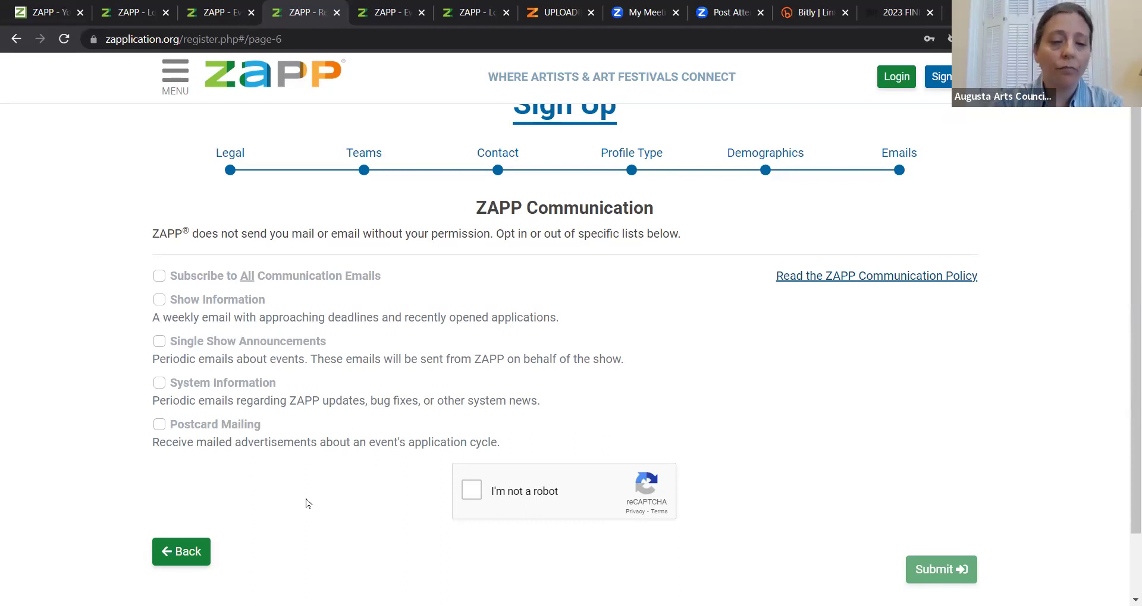
- Opt in to System Information emails, tick the reCAPTCHA box, and submit the sign-up
{"action": "left_click", "coordinate": [158, 387]}
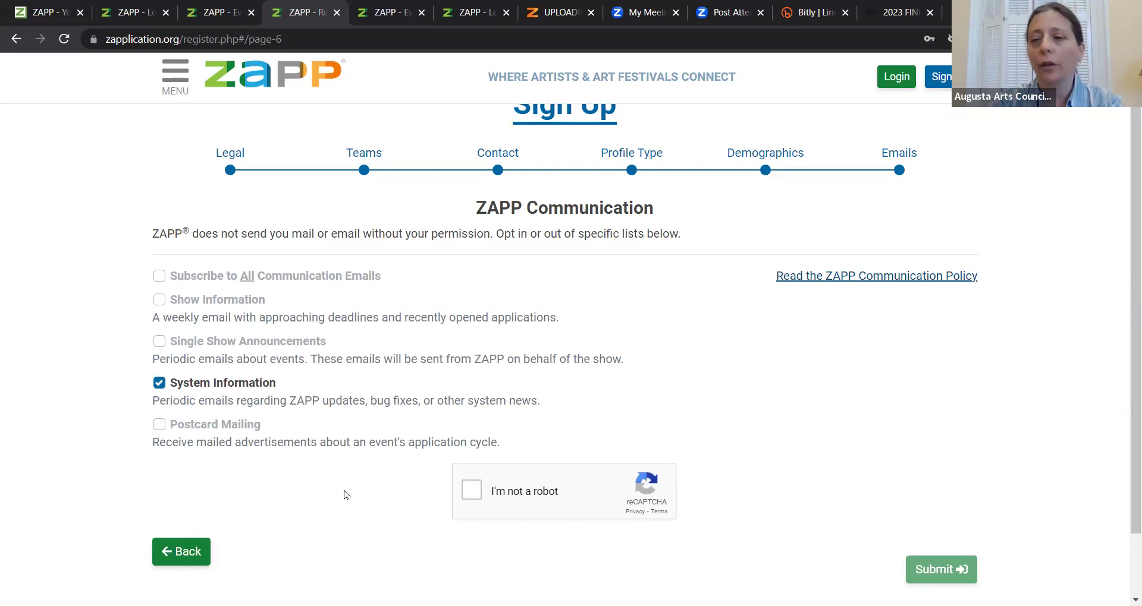
{"action": "left_click", "coordinate": [471, 491]}
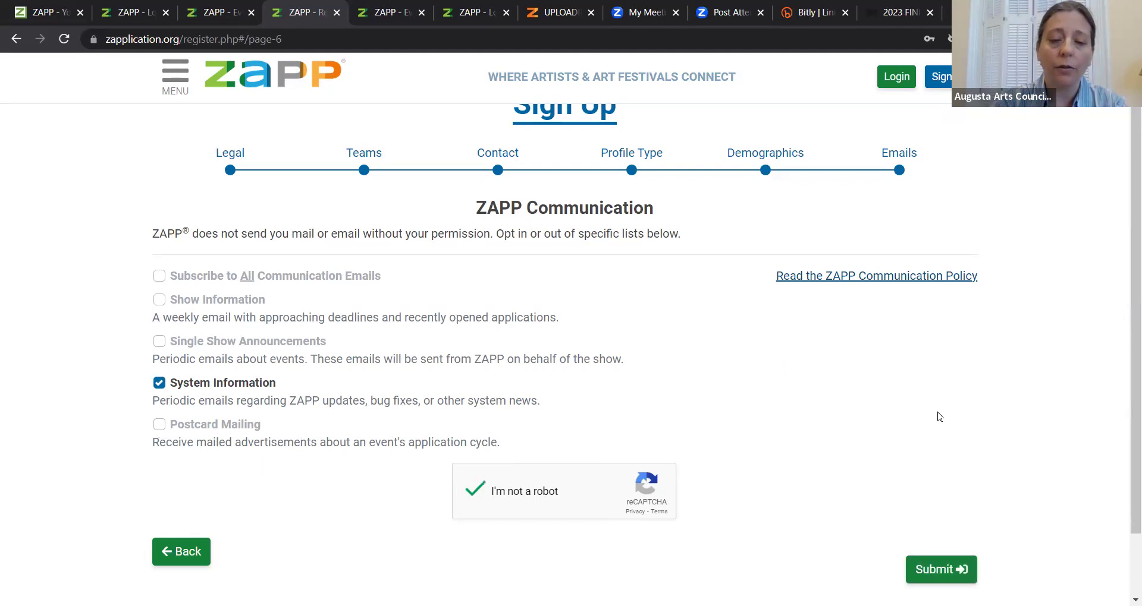
{"action": "scroll", "coordinate": [938, 416], "scroll_direction": "down", "scroll_amount": 2}
{"action": "left_click", "coordinate": [938, 497]}
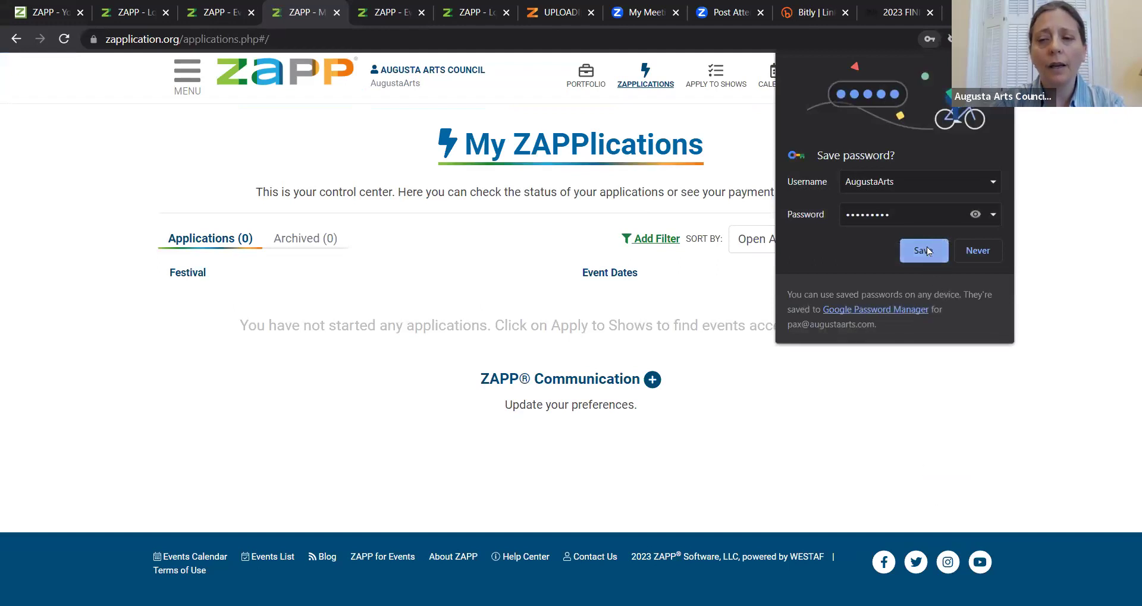
- Save the login in Chrome's password prompt and go to My Portfolio
{"action": "left_click", "coordinate": [922, 250]}
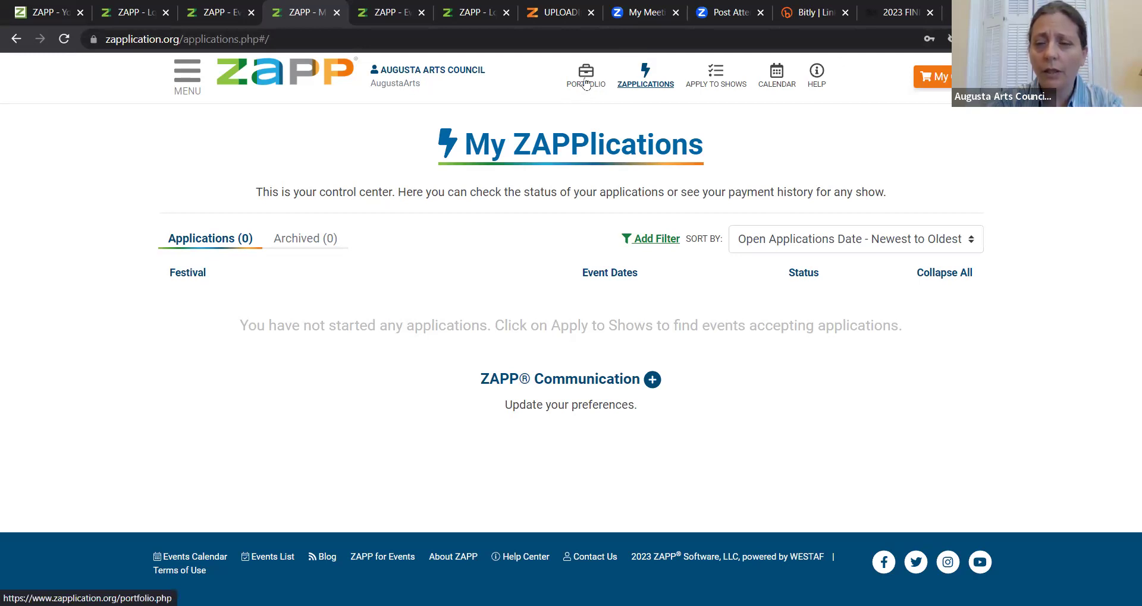
{"action": "left_click", "coordinate": [586, 84]}
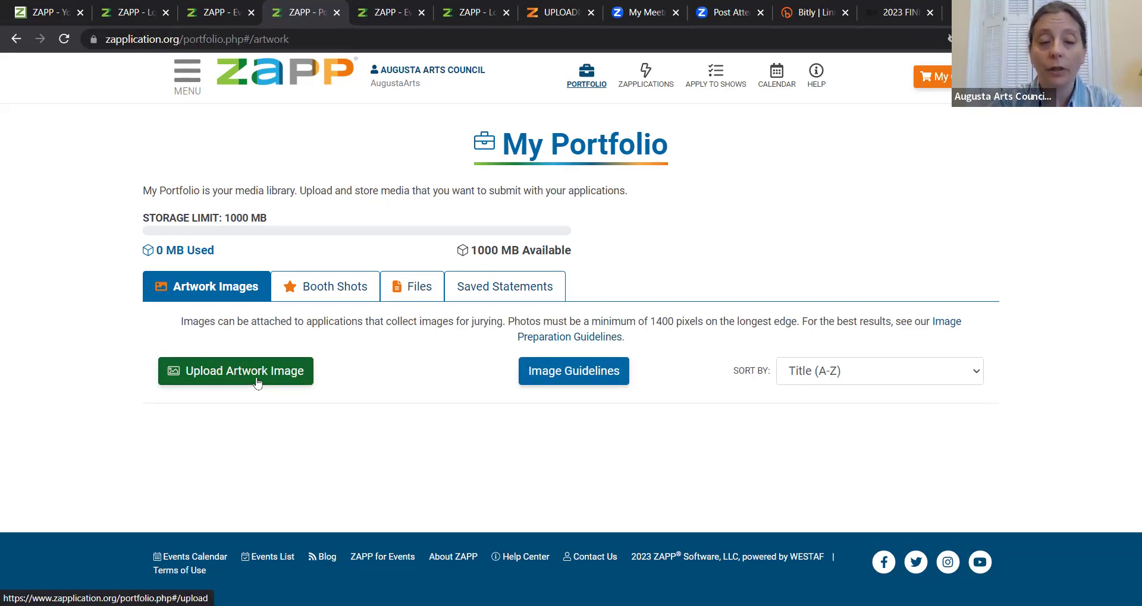
- Choose Upload Artwork Image on the My Portfolio page
{"action": "left_click", "coordinate": [257, 382]}
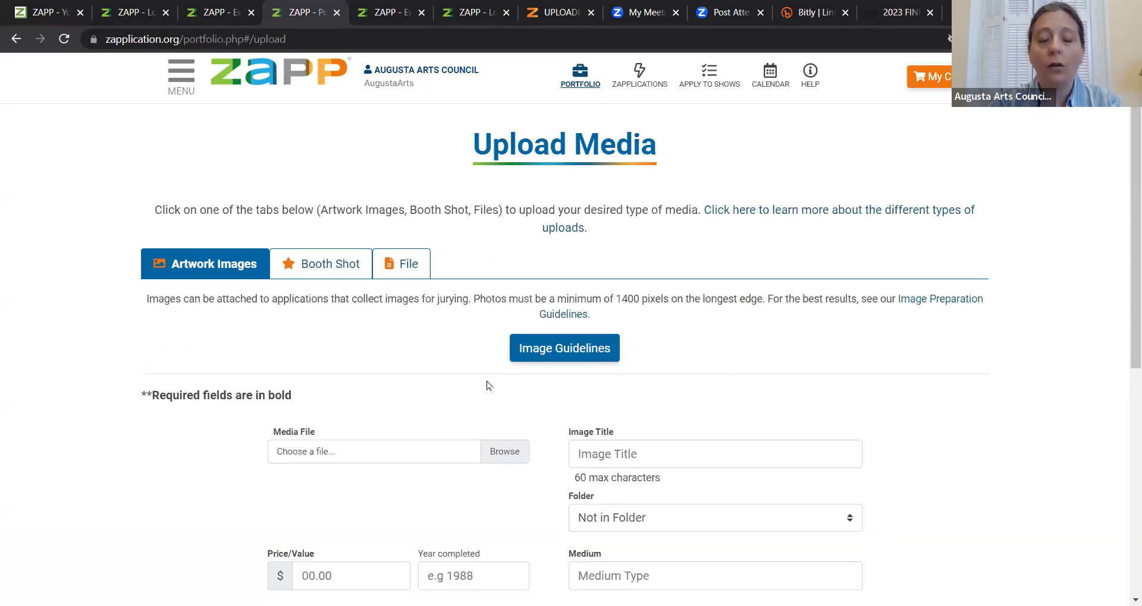
- Read the Image Guidelines, including the 1400-pixel longest-edge minimum, then go back to the upload form
{"action": "left_click", "coordinate": [568, 355]}
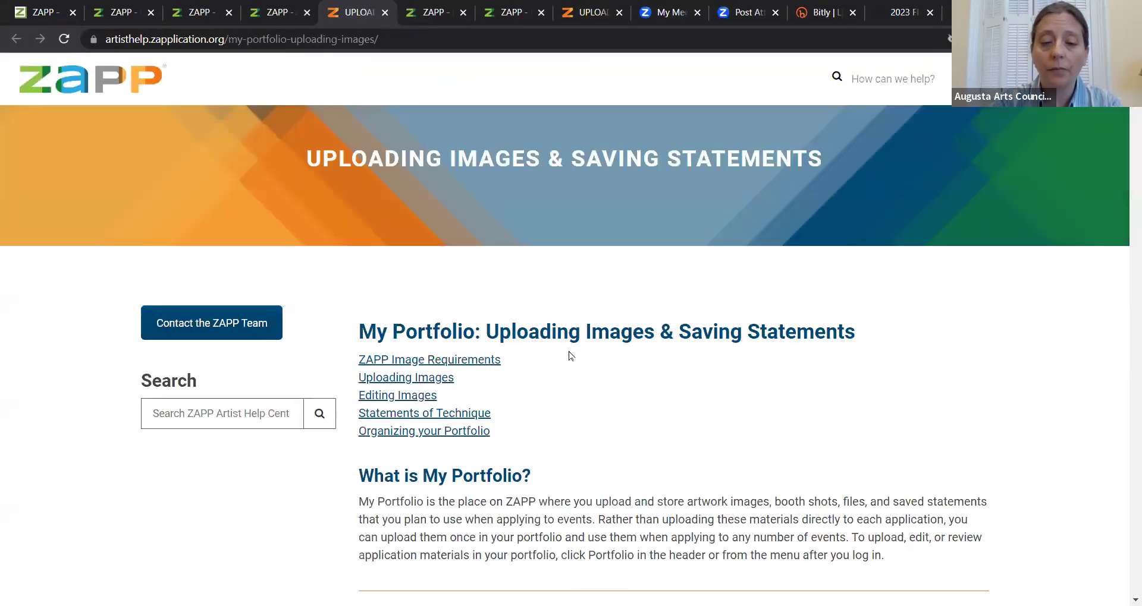
{"action": "scroll", "coordinate": [681, 380], "scroll_direction": "down", "scroll_amount": 5}
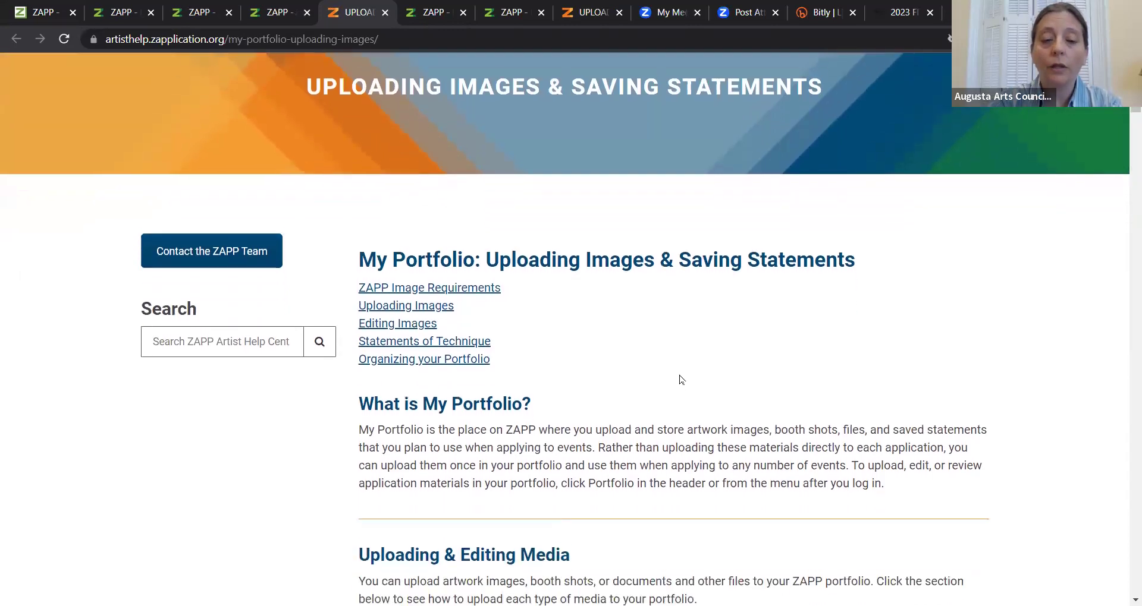
{"action": "scroll", "coordinate": [682, 380], "scroll_direction": "down", "scroll_amount": 11}
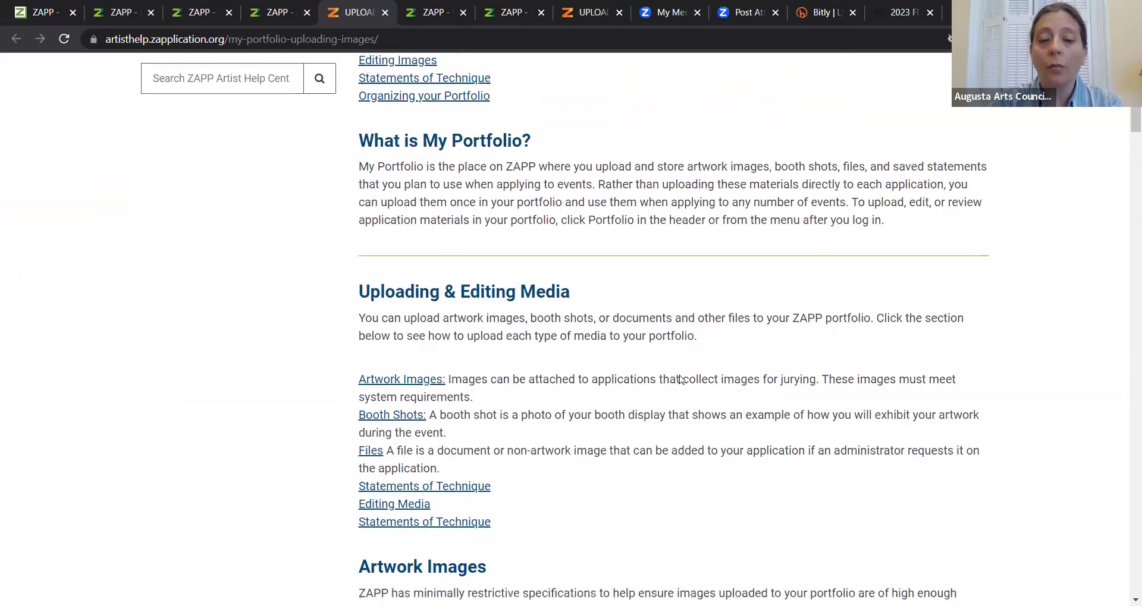
{"action": "scroll", "coordinate": [682, 380], "scroll_direction": "down", "scroll_amount": 3}
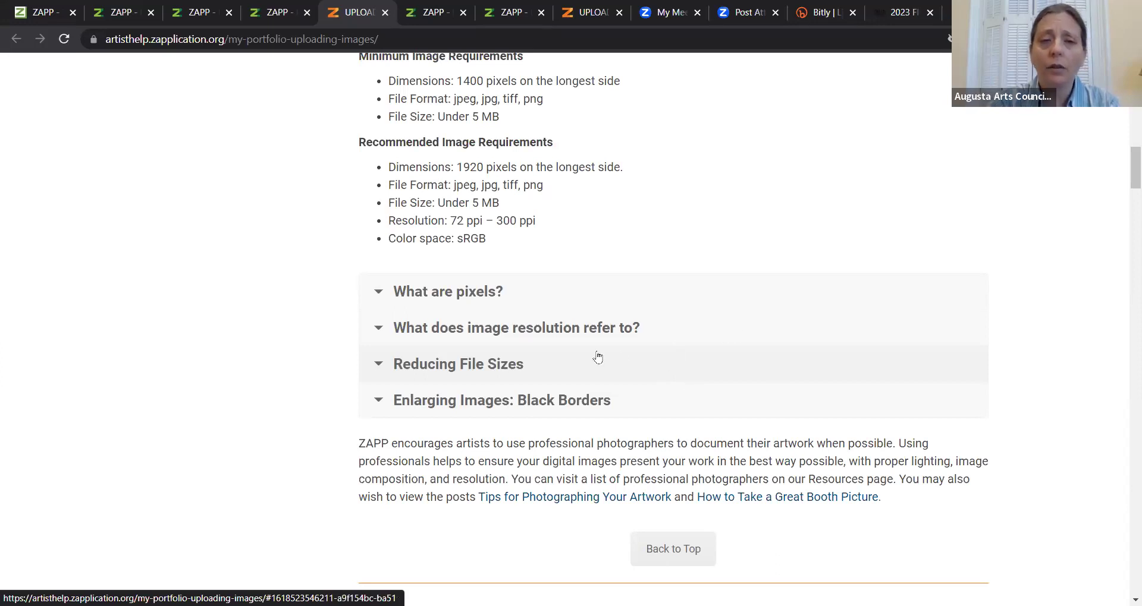
{"action": "scroll", "coordinate": [674, 355], "scroll_direction": "up", "scroll_amount": 1}
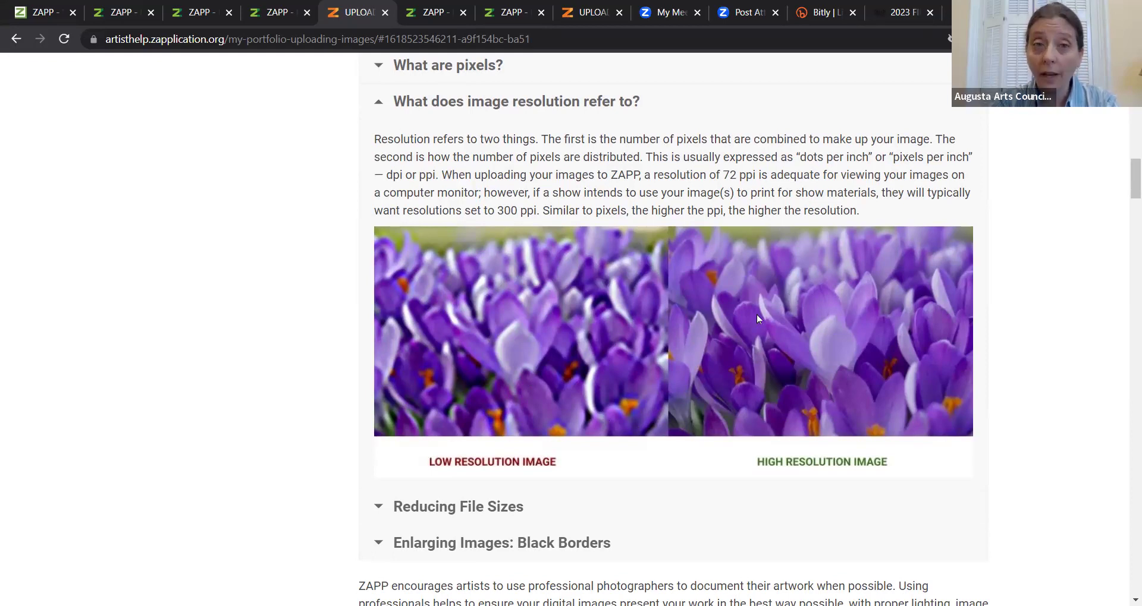
{"action": "left_click", "coordinate": [280, 13]}
{"action": "scroll", "coordinate": [354, 323], "scroll_direction": "down", "scroll_amount": 1}
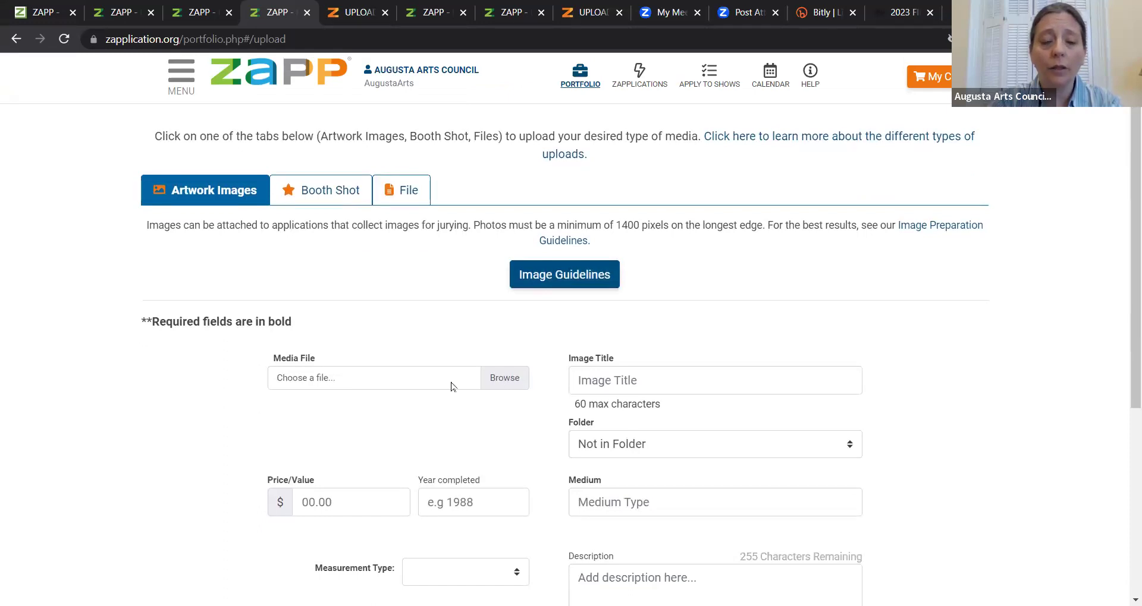
- In the file chooser, browse into the GAAC folder under Branding and Press
{"action": "left_click", "coordinate": [424, 379]}
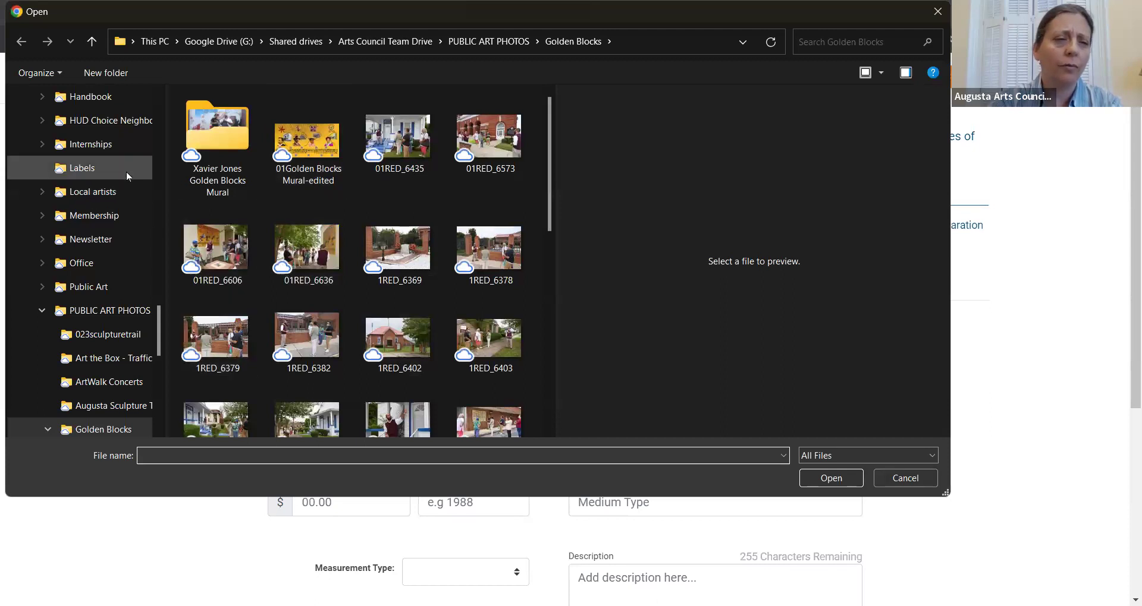
{"action": "scroll", "coordinate": [73, 160], "scroll_direction": "up", "scroll_amount": 2}
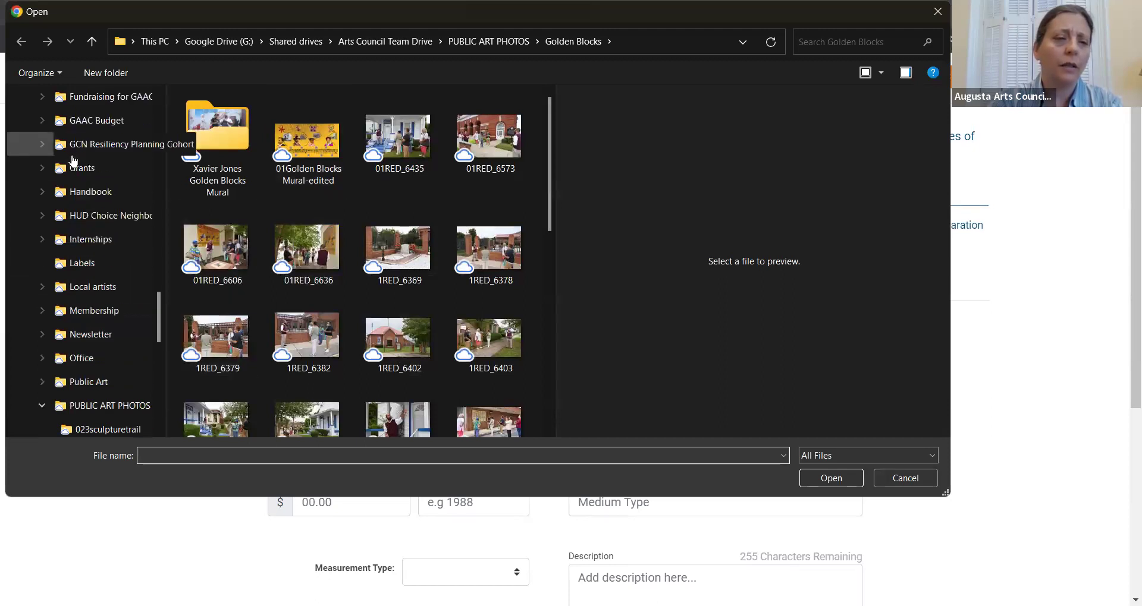
{"action": "scroll", "coordinate": [73, 159], "scroll_direction": "up", "scroll_amount": 3}
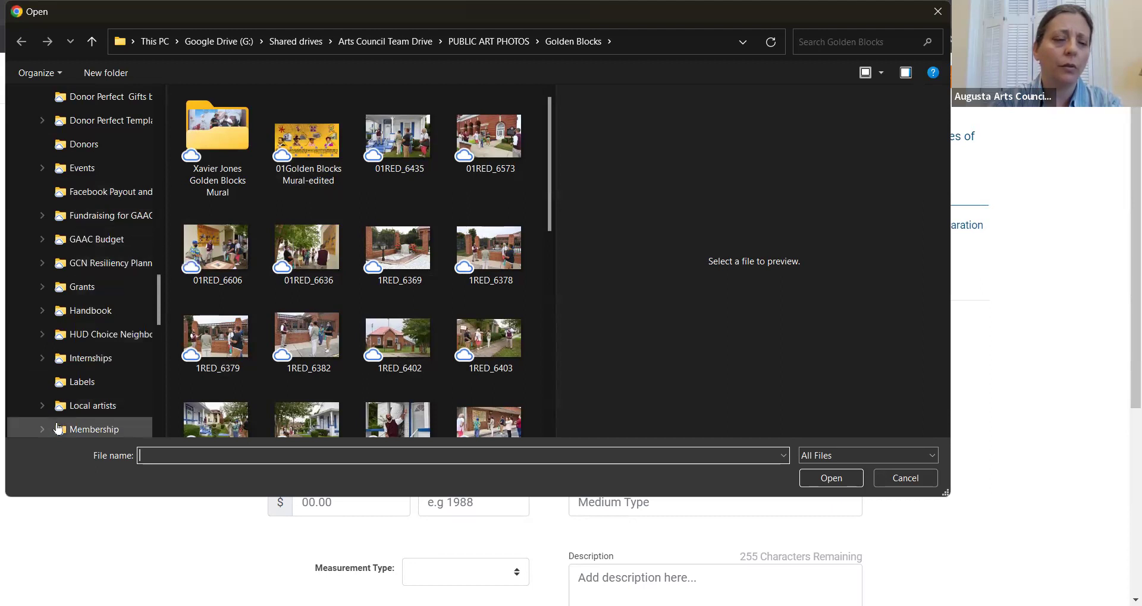
{"action": "scroll", "coordinate": [86, 265], "scroll_direction": "up", "scroll_amount": 3}
{"action": "scroll", "coordinate": [91, 263], "scroll_direction": "up", "scroll_amount": 1}
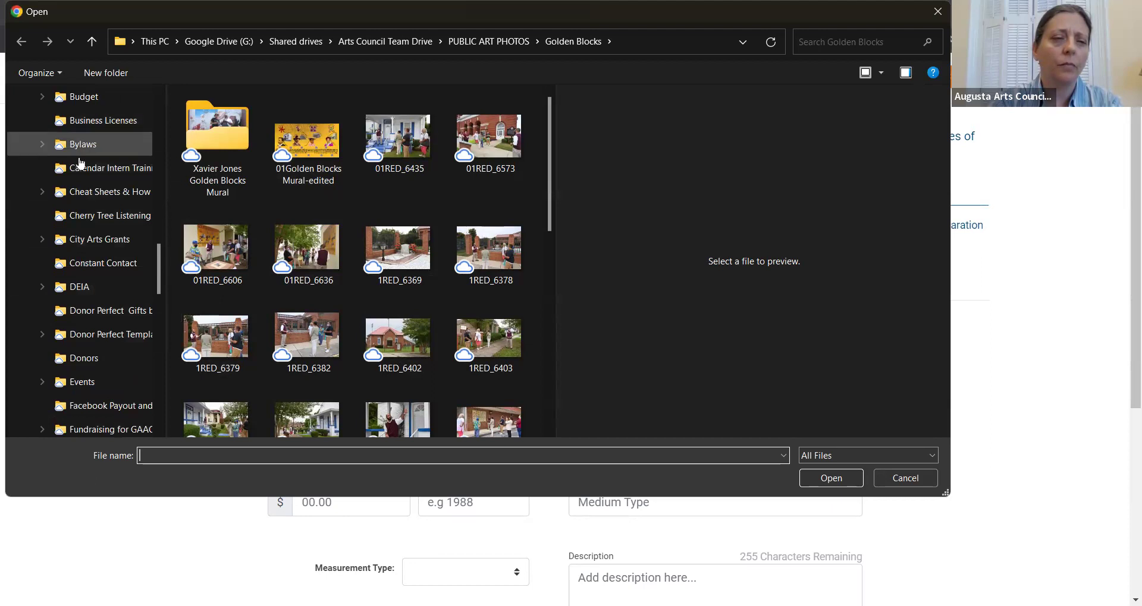
{"action": "scroll", "coordinate": [82, 186], "scroll_direction": "up", "scroll_amount": 1}
{"action": "scroll", "coordinate": [82, 186], "scroll_direction": "up", "scroll_amount": 2}
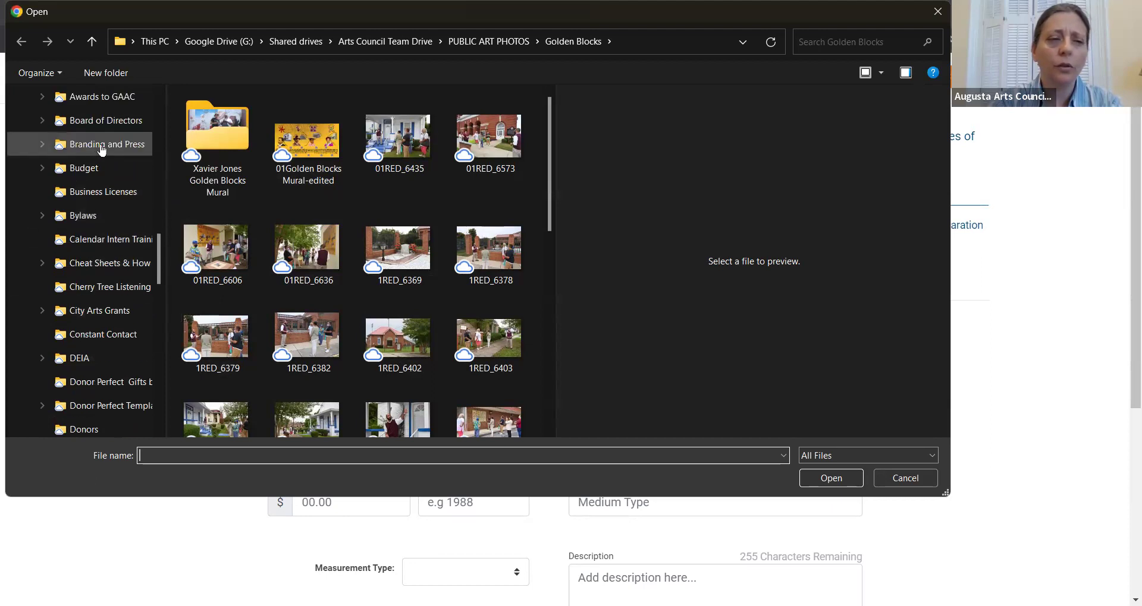
{"action": "left_click", "coordinate": [101, 146]}
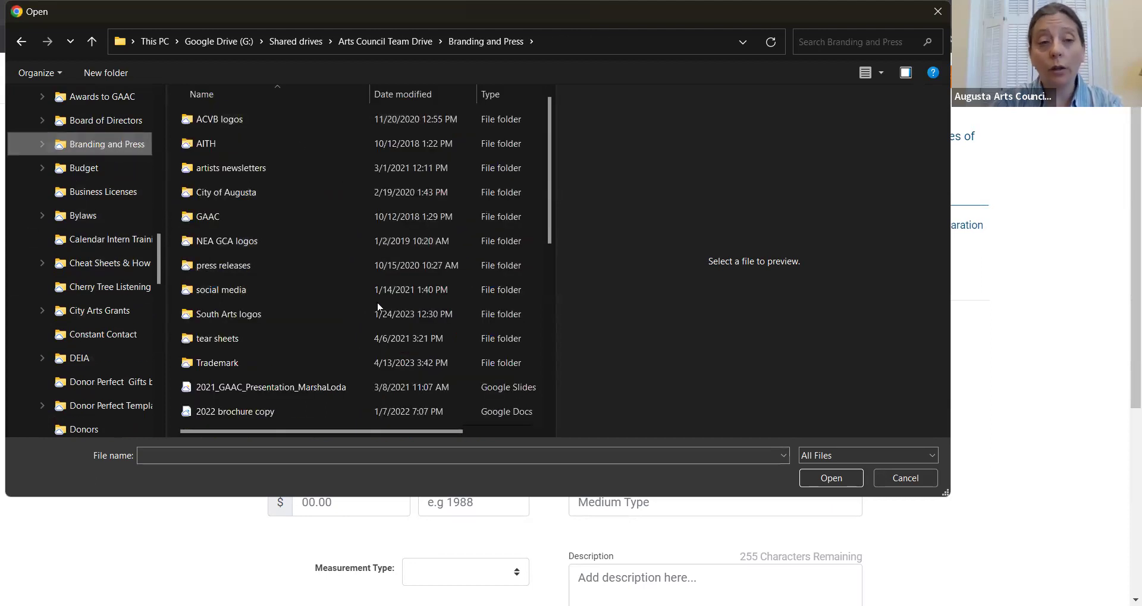
{"action": "left_click", "coordinate": [247, 217]}
{"action": "double_click", "coordinate": [247, 216]}
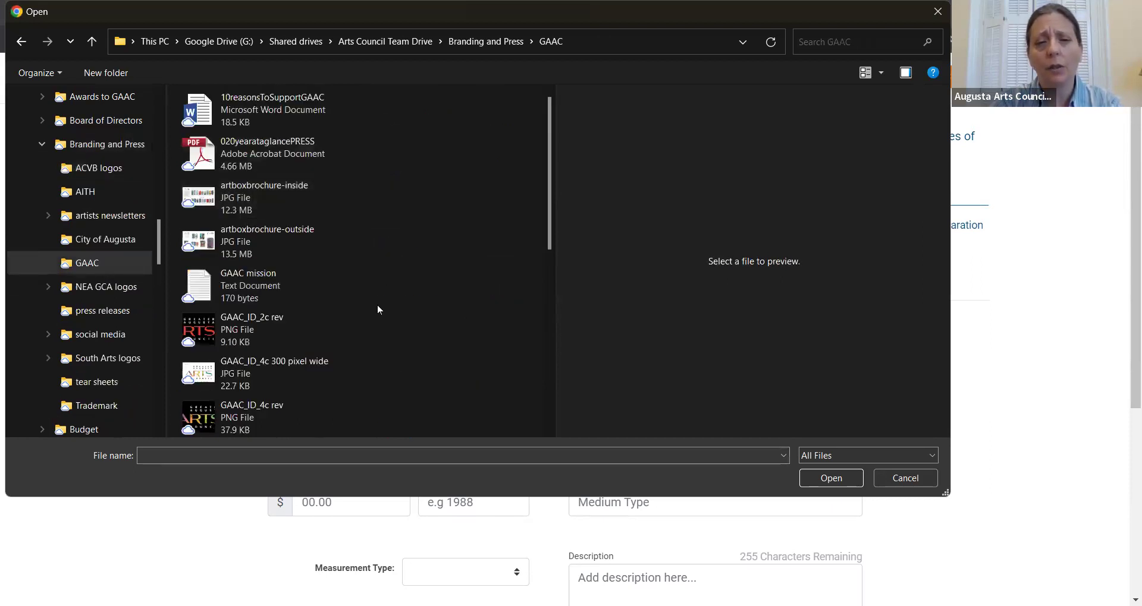
{"action": "scroll", "coordinate": [426, 296], "scroll_direction": "down", "scroll_amount": 5}
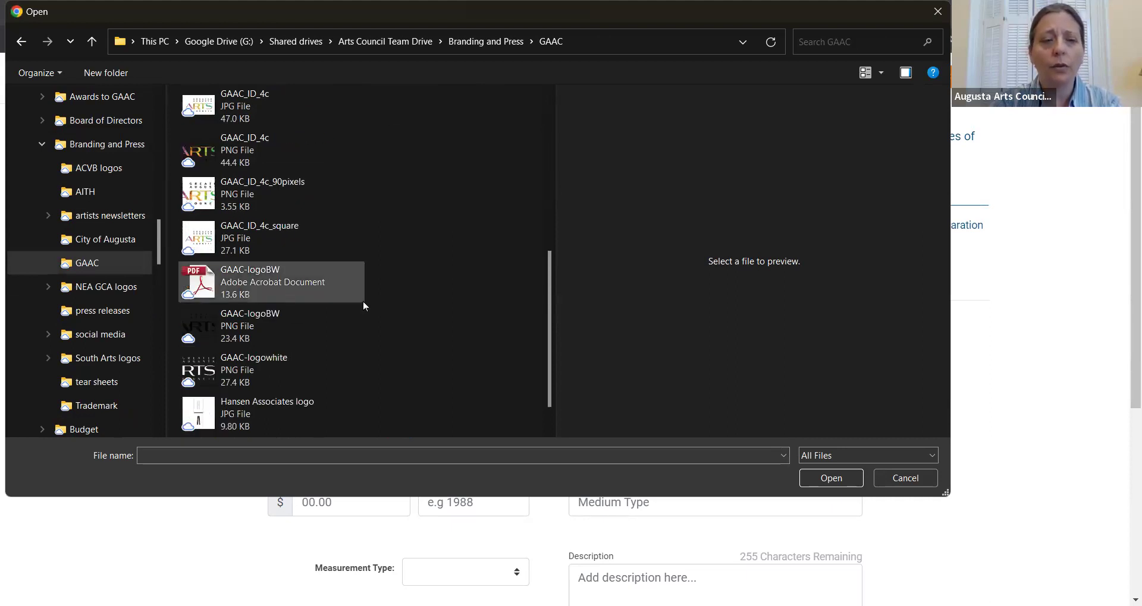
- Compare the GAAC_ID_4c logo previews and attach the GAAC_ID_4c JPG file
{"action": "left_click", "coordinate": [237, 162]}
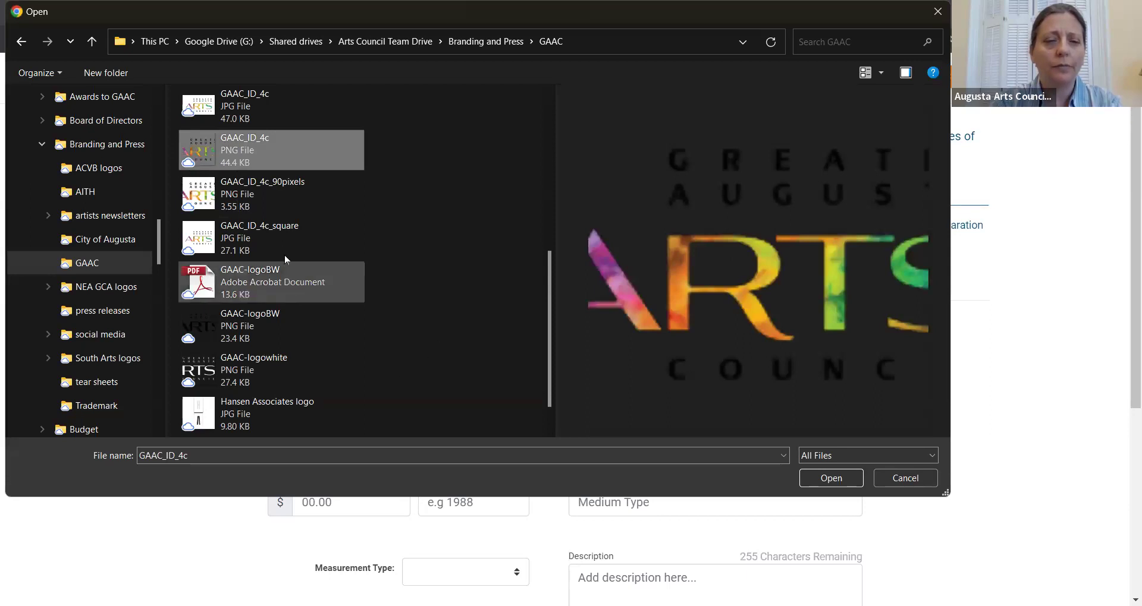
{"action": "left_click", "coordinate": [265, 209]}
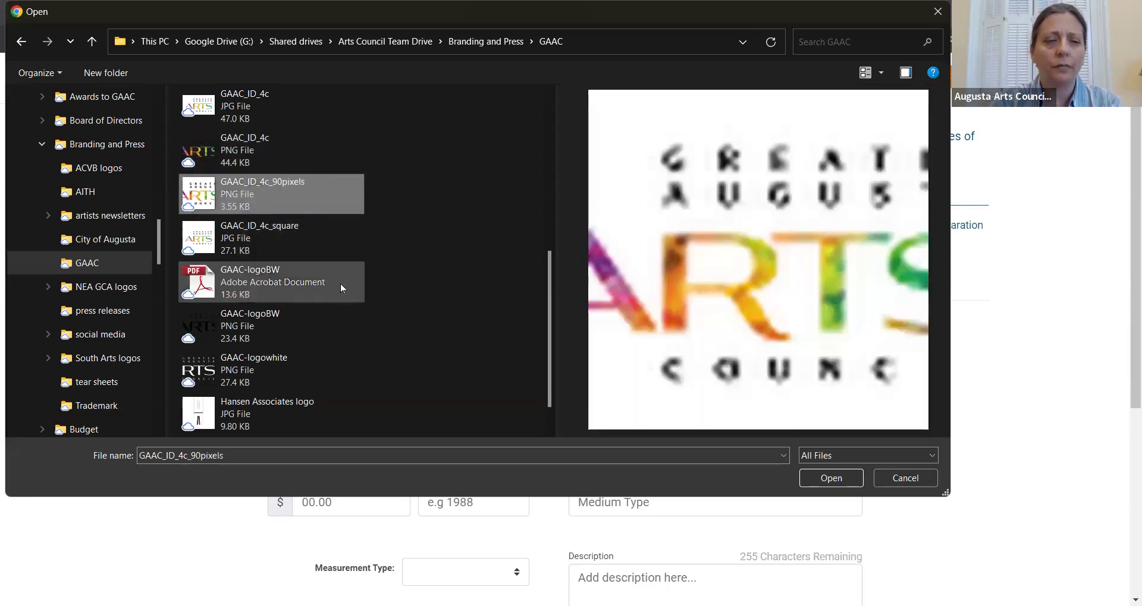
{"action": "mouse_move", "coordinate": [265, 236]}
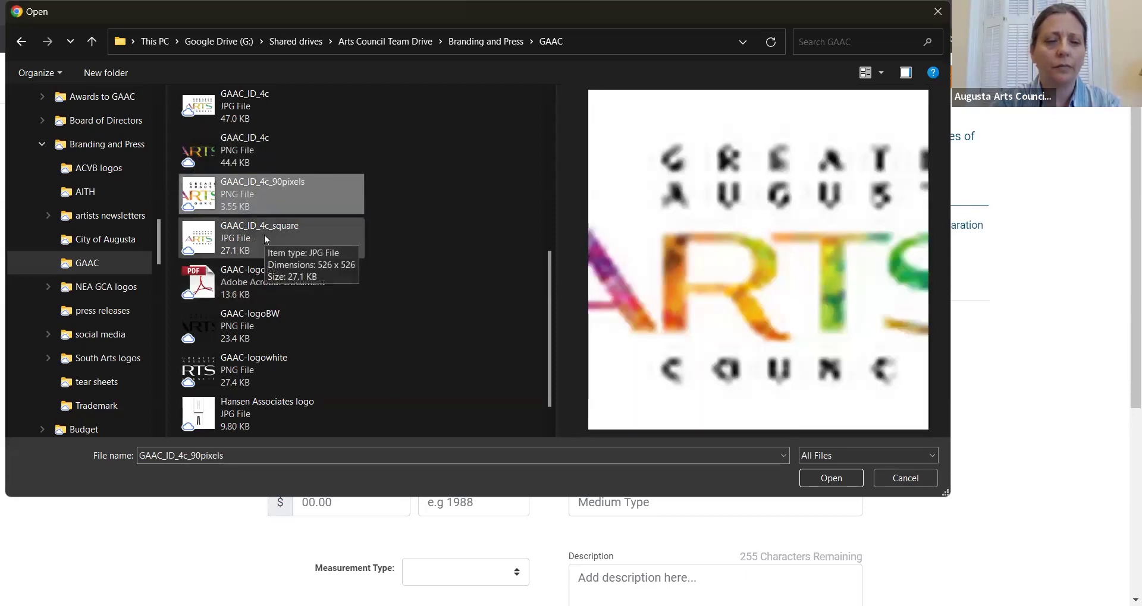
{"action": "scroll", "coordinate": [264, 234], "scroll_direction": "up", "scroll_amount": 4}
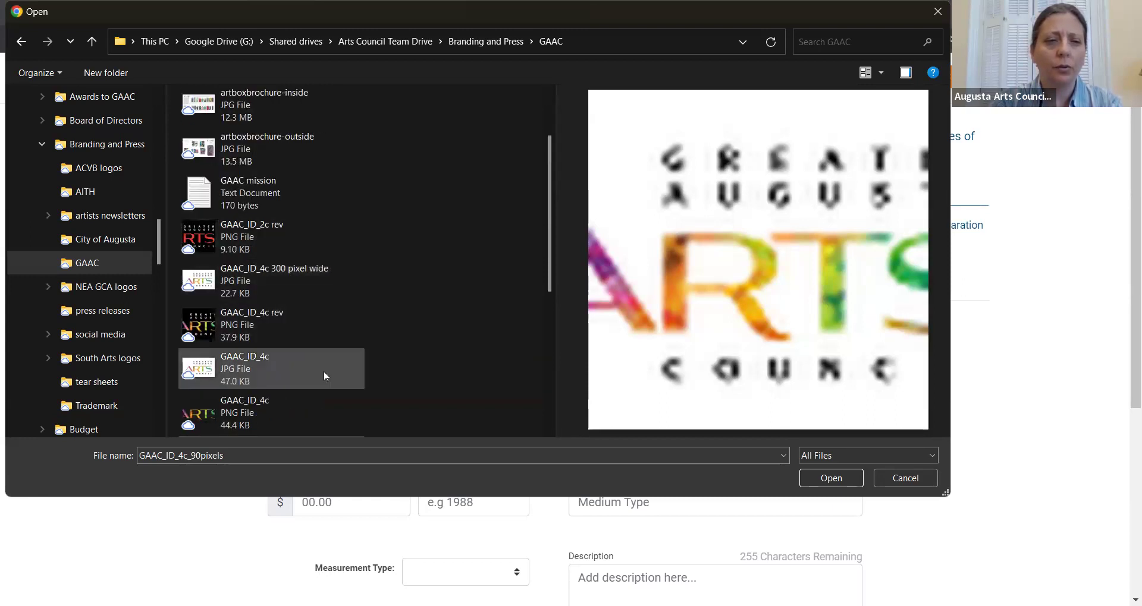
{"action": "scroll", "coordinate": [330, 290], "scroll_direction": "down", "scroll_amount": 1}
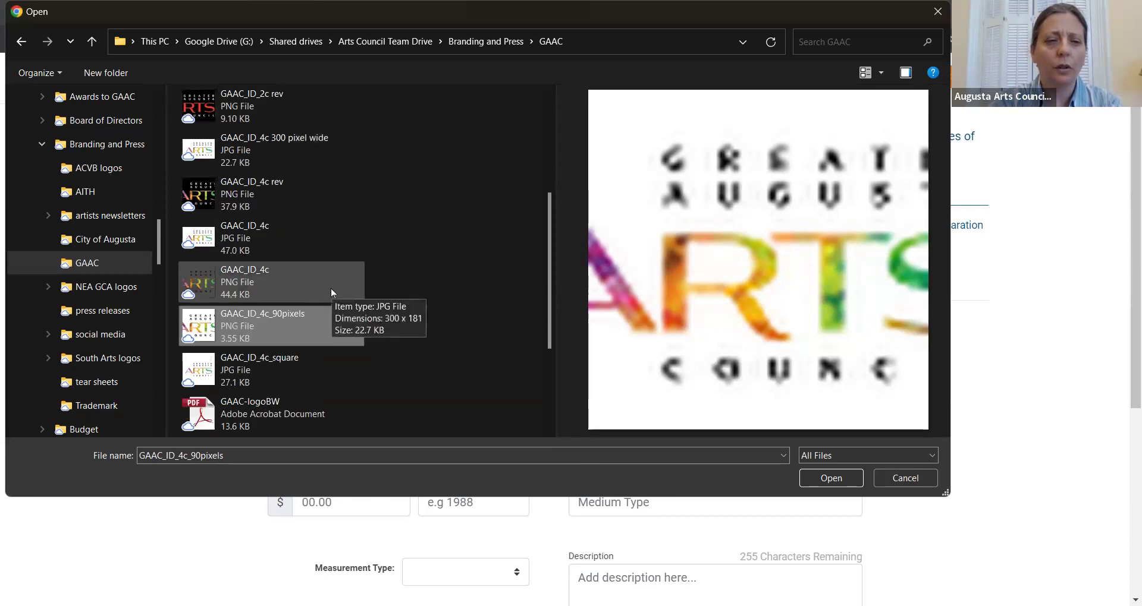
{"action": "left_click", "coordinate": [271, 238]}
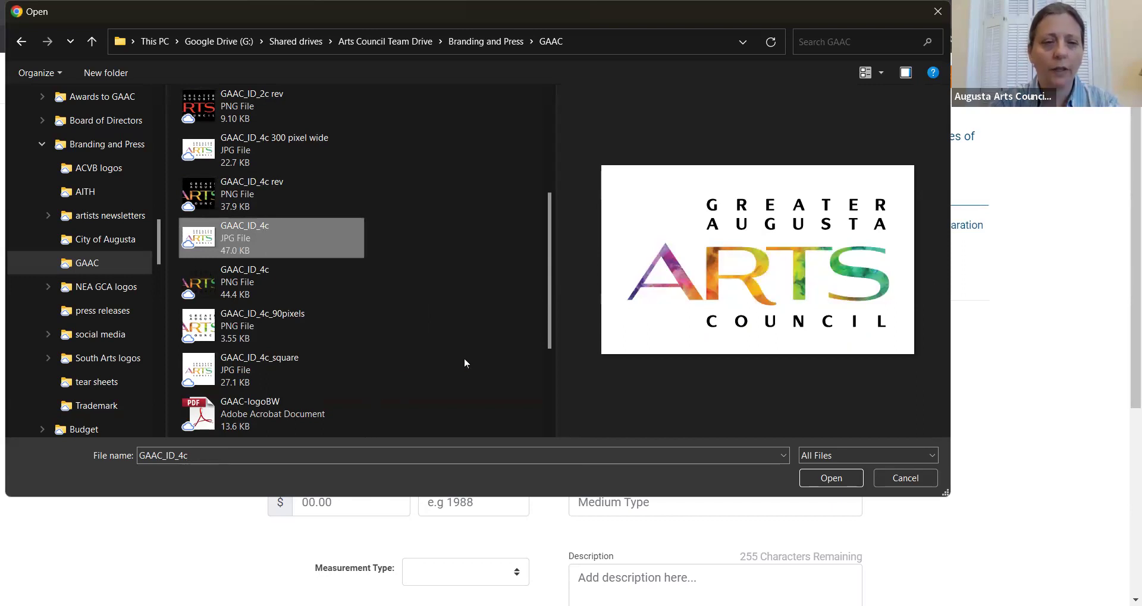
{"action": "left_click", "coordinate": [822, 481]}
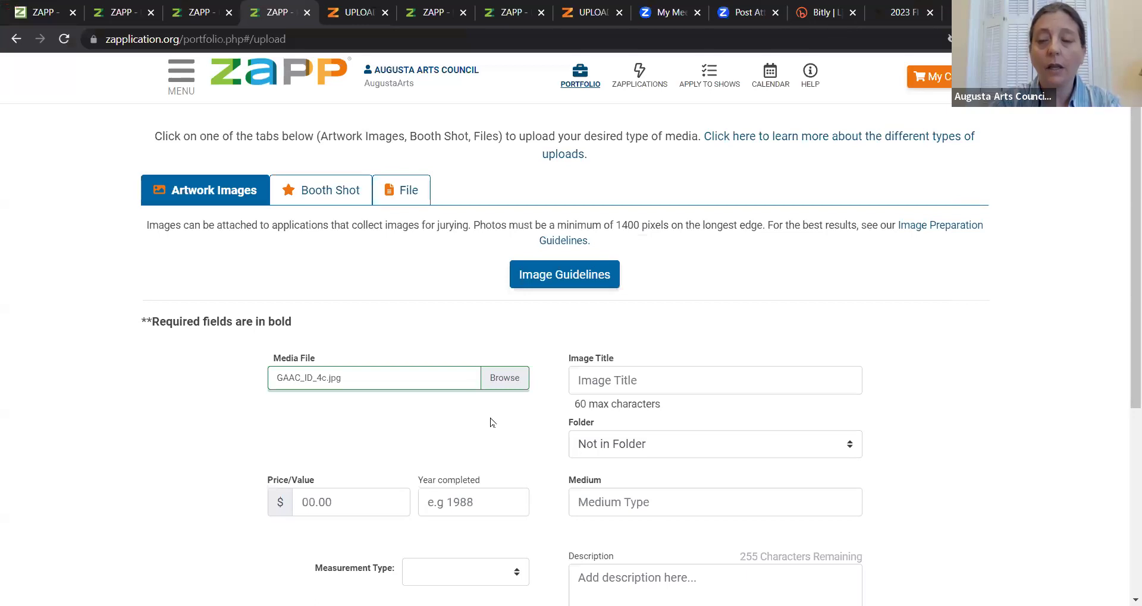
- Enter title 'Arts Council Logo', price 1, year completed 2023 and medium 1
{"action": "left_click", "coordinate": [622, 375]}
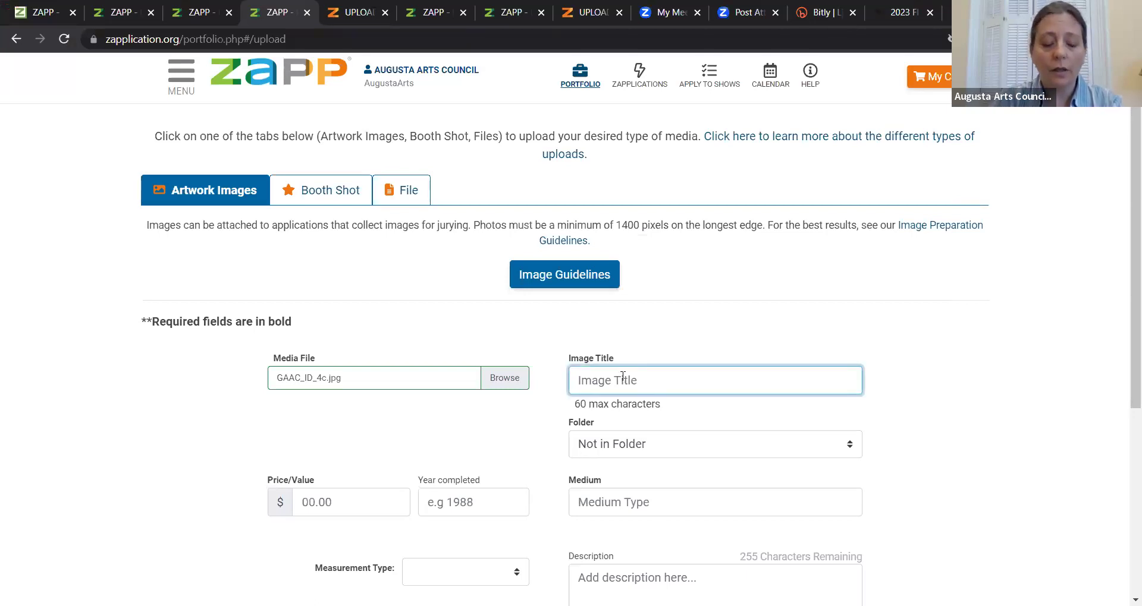
{"action": "type", "text": "Arts Council"}
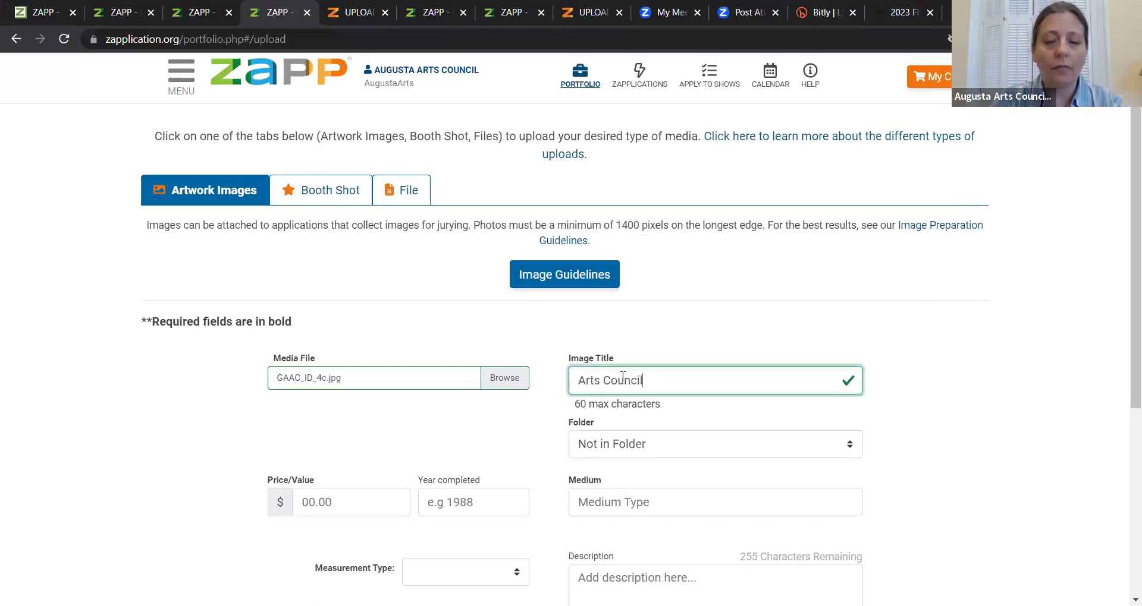
{"action": "type", "text": " Logo"}
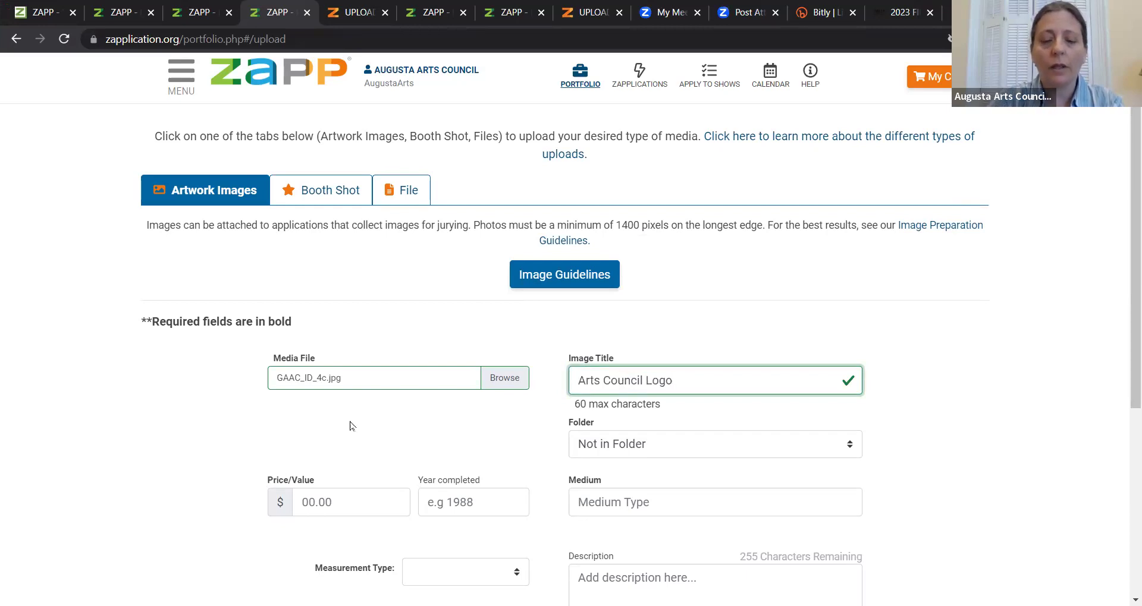
{"action": "scroll", "coordinate": [350, 425], "scroll_direction": "down", "scroll_amount": 2}
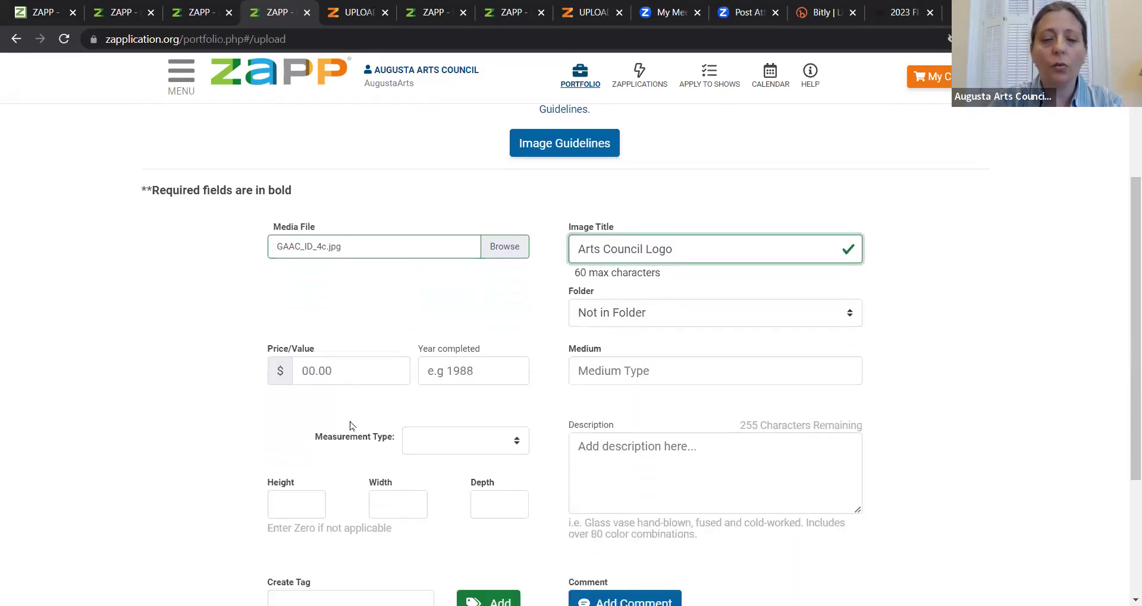
{"action": "left_click", "coordinate": [335, 359]}
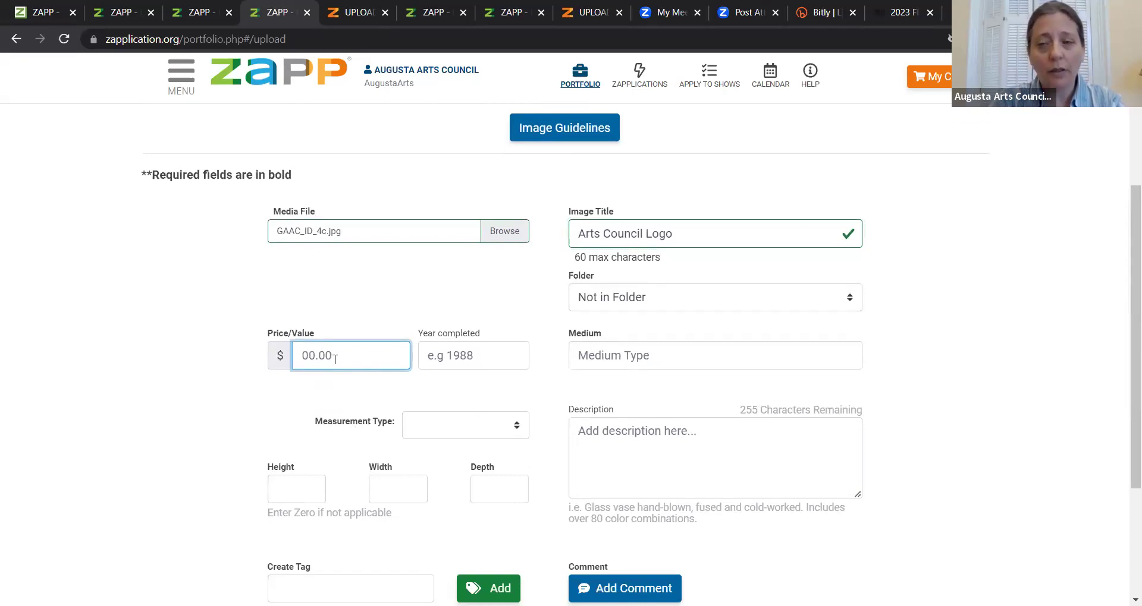
{"action": "type", "text": "1"}
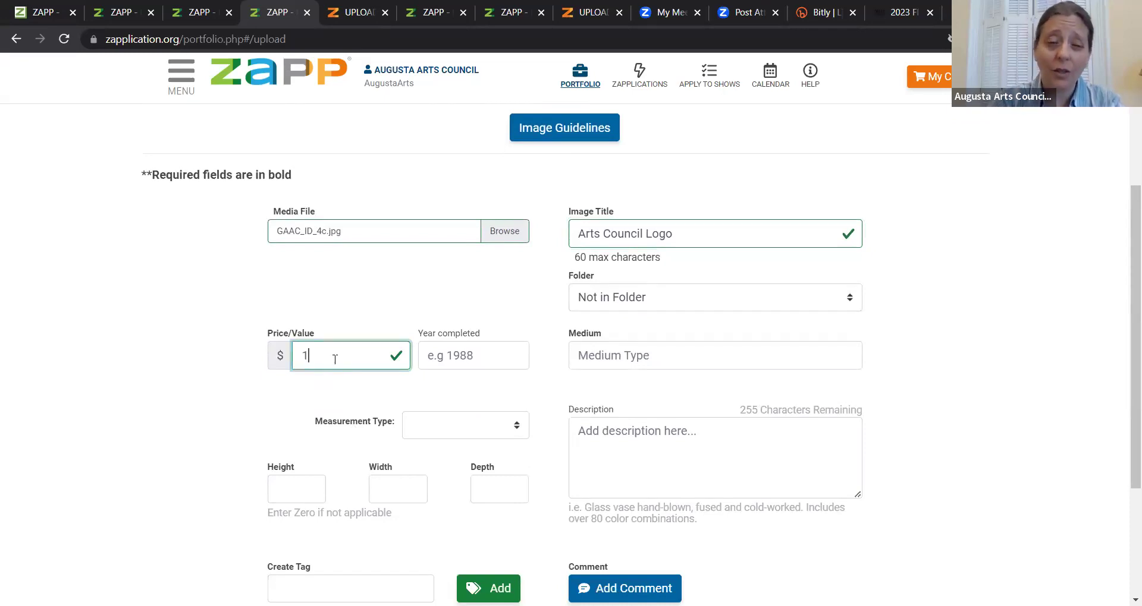
{"action": "key", "text": "Tab"}
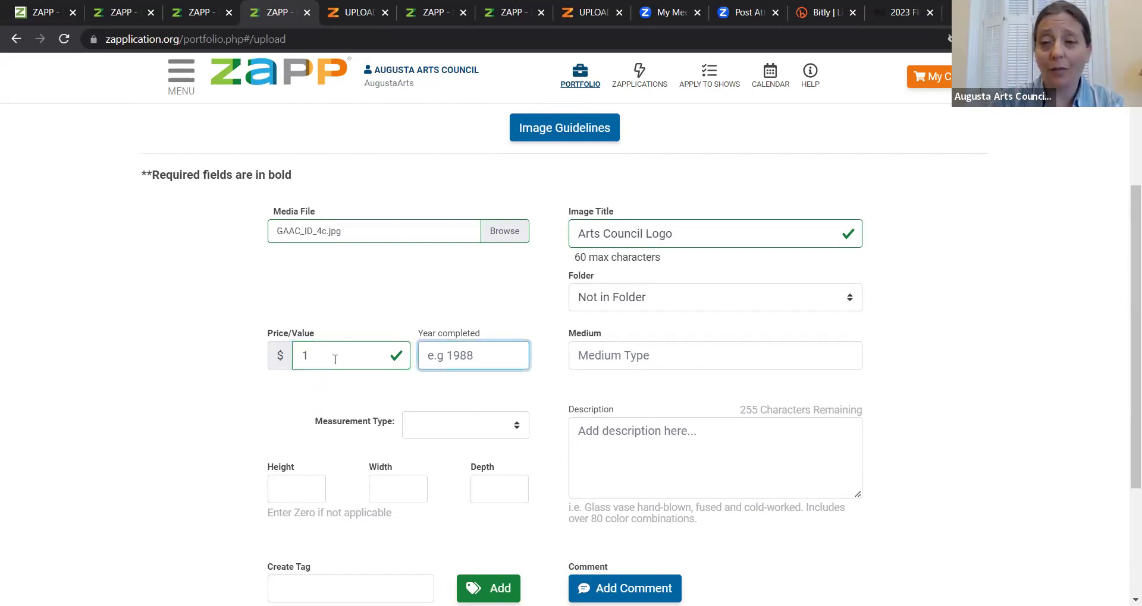
{"action": "type", "text": "2023"}
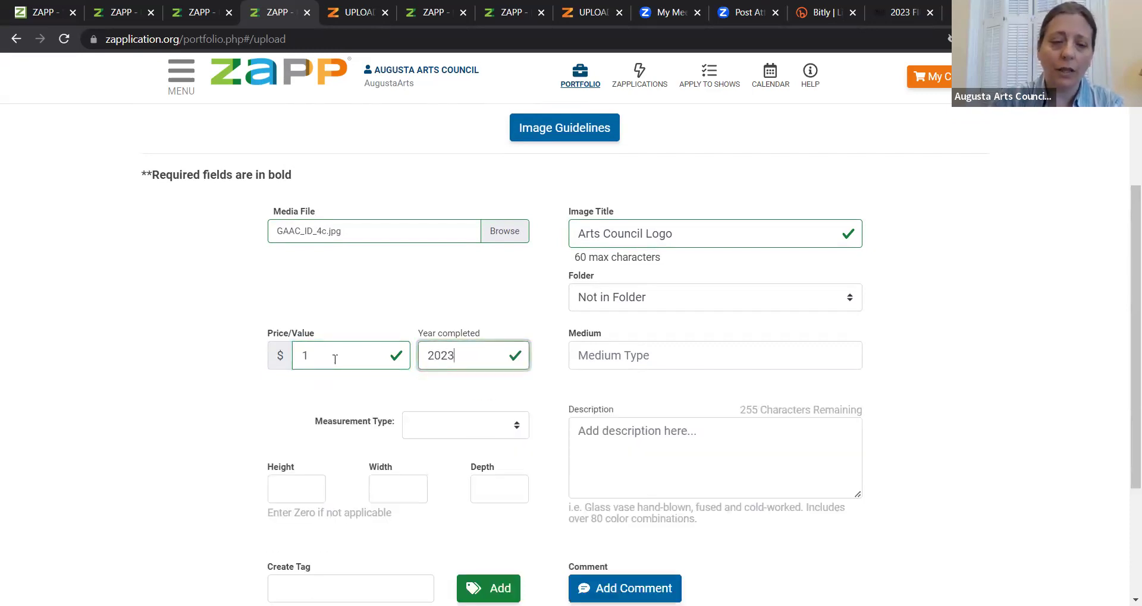
{"action": "key", "text": "Tab"}
{"action": "type", "text": "1"}
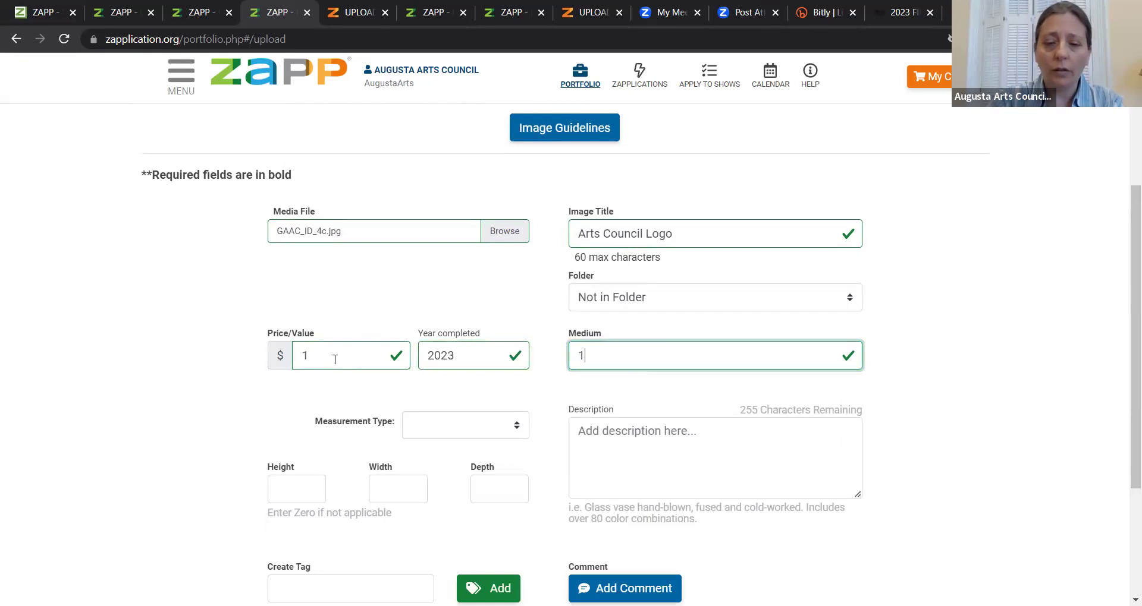
- Set measurement type to Inches with height, width and depth of 1
{"action": "key", "text": "Tab"}
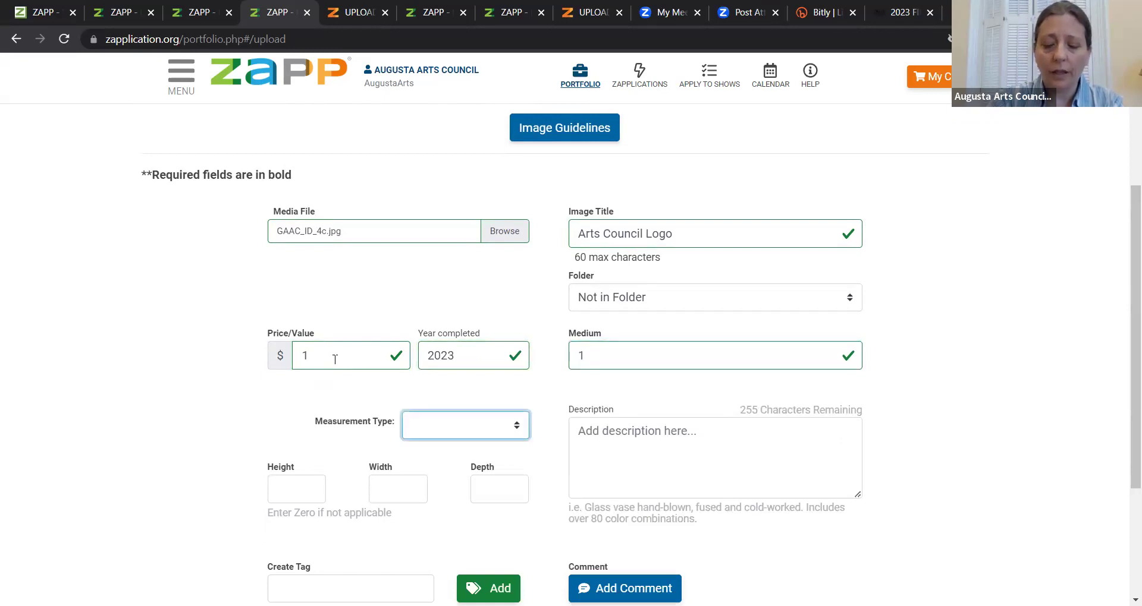
{"action": "key", "text": "Down"}
{"action": "key", "text": "Tab"}
{"action": "type", "text": "1"}
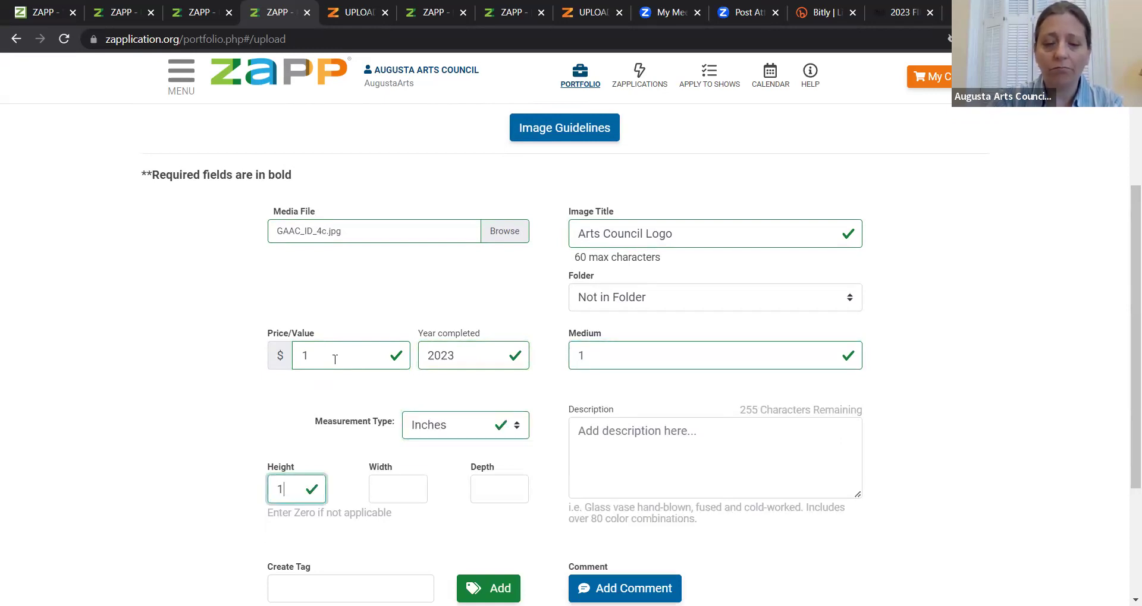
{"action": "key", "text": "Tab"}
{"action": "type", "text": "1"}
{"action": "key", "text": "Tab"}
{"action": "type", "text": "1"}
{"action": "key", "text": "Tab"}
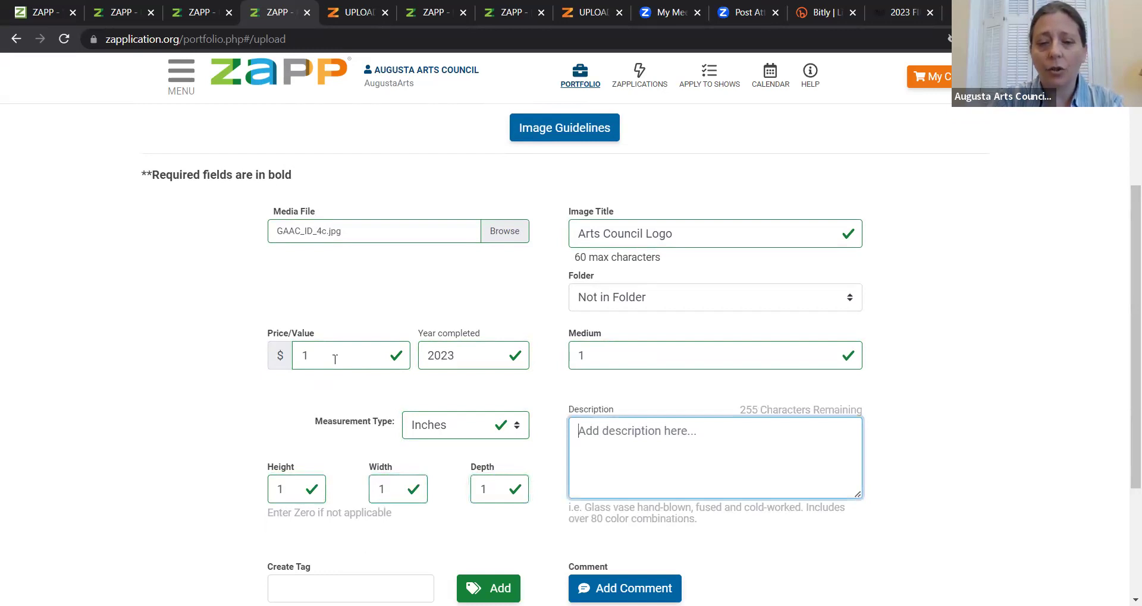
{"action": "scroll", "coordinate": [335, 360], "scroll_direction": "down", "scroll_amount": 1}
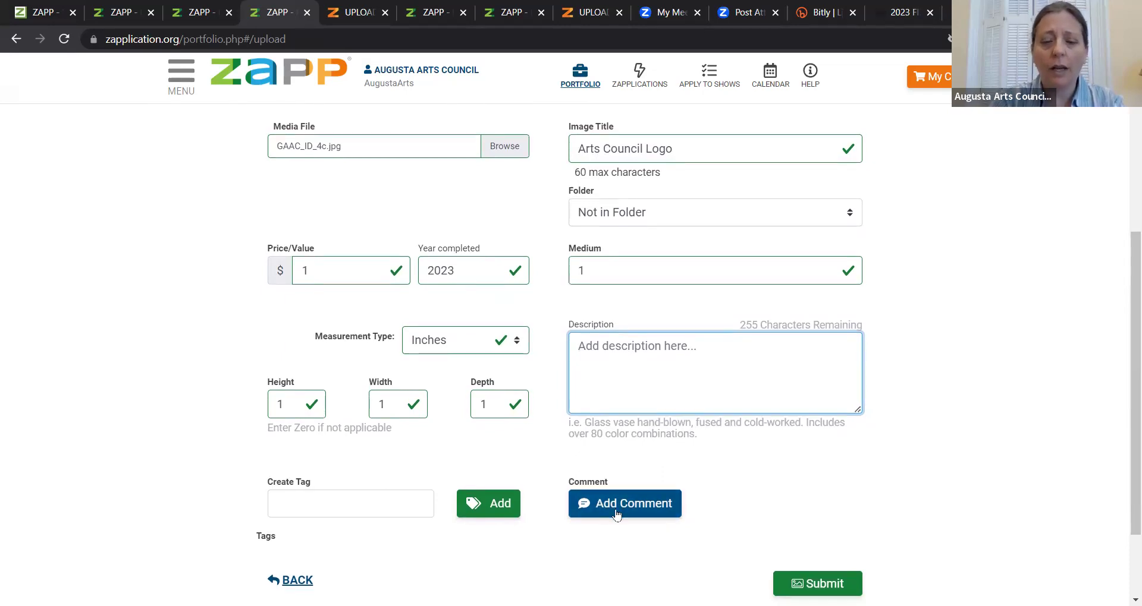
{"action": "scroll", "coordinate": [616, 515], "scroll_direction": "down", "scroll_amount": 2}
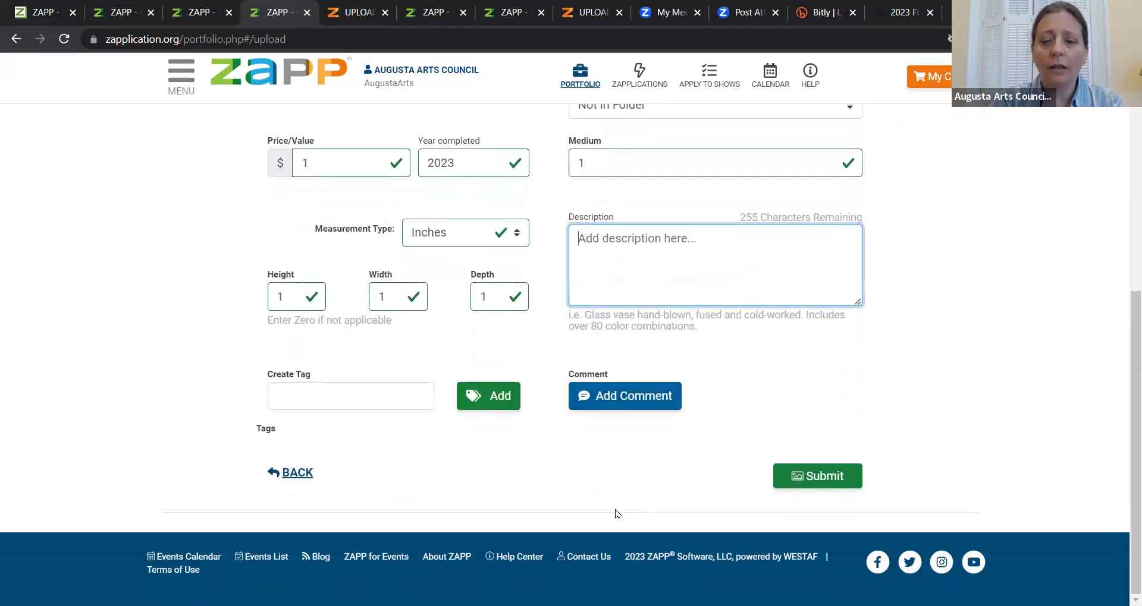
- Submit GAAC_ID_4c.jpg, get the under-1400-pixel Upload Error, and return to the Media File field
{"action": "left_click", "coordinate": [816, 486]}
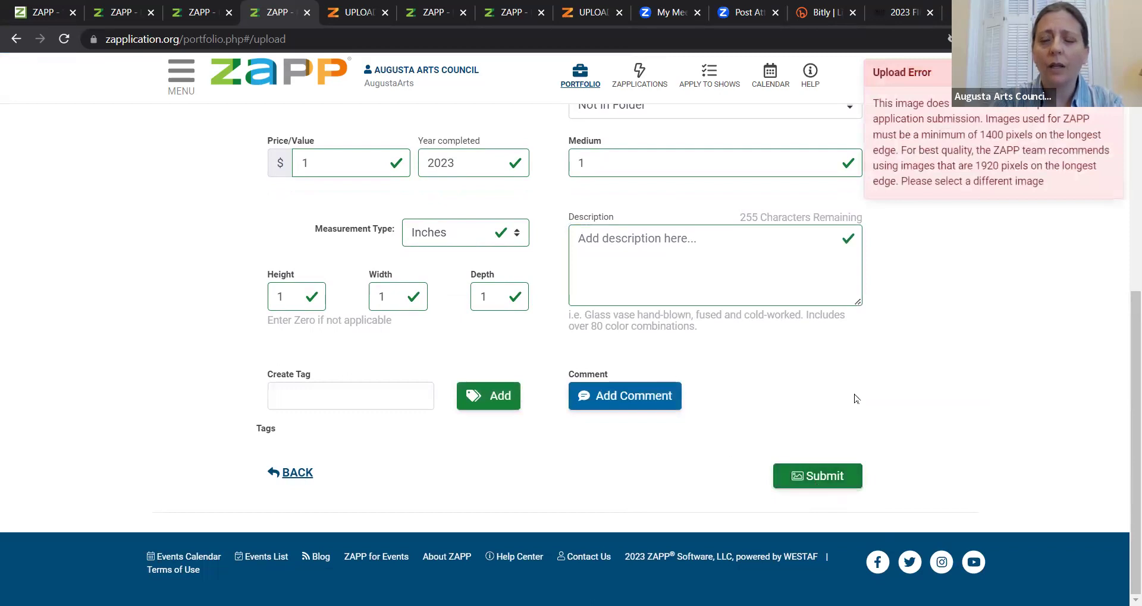
{"action": "scroll", "coordinate": [856, 398], "scroll_direction": "up", "scroll_amount": 3}
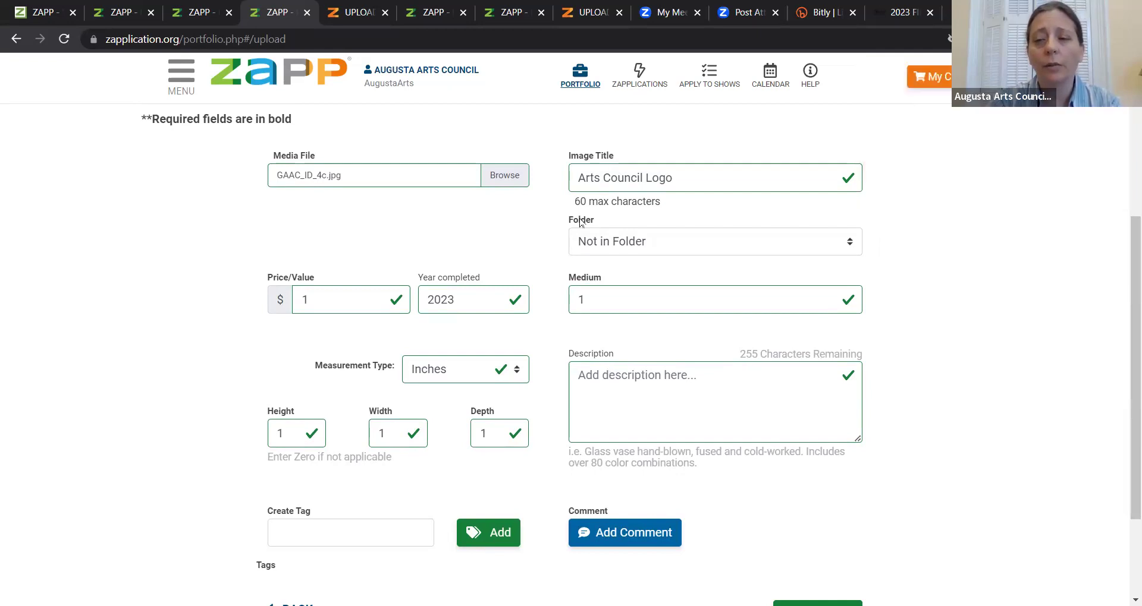
{"action": "scroll", "coordinate": [568, 196], "scroll_direction": "up", "scroll_amount": 1}
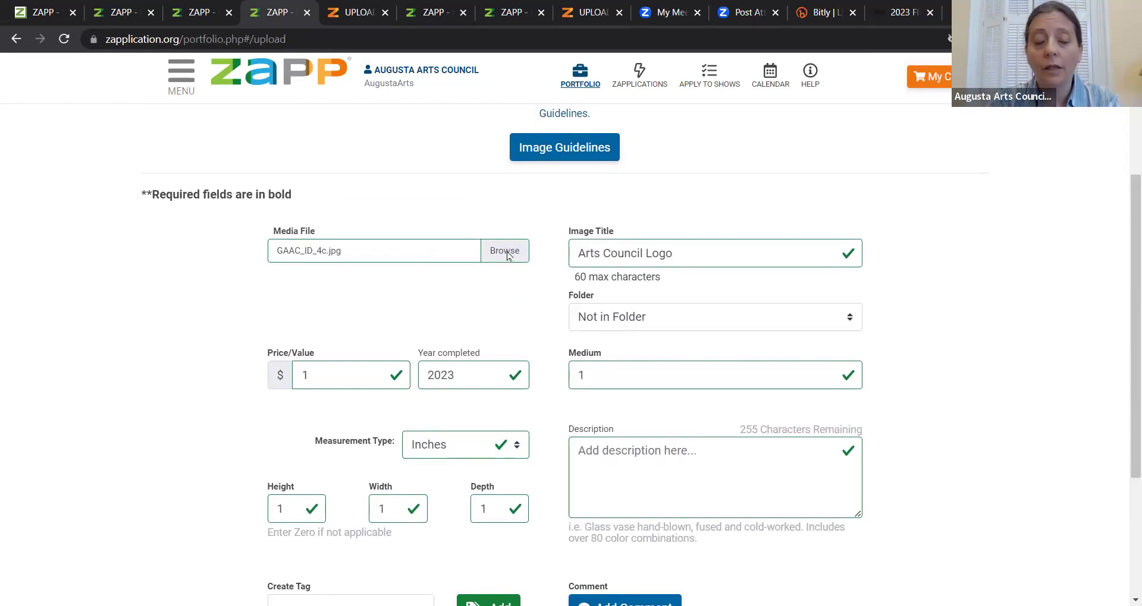
- Reopen the file chooser and browse into the Public Art folder
{"action": "left_click", "coordinate": [505, 253]}
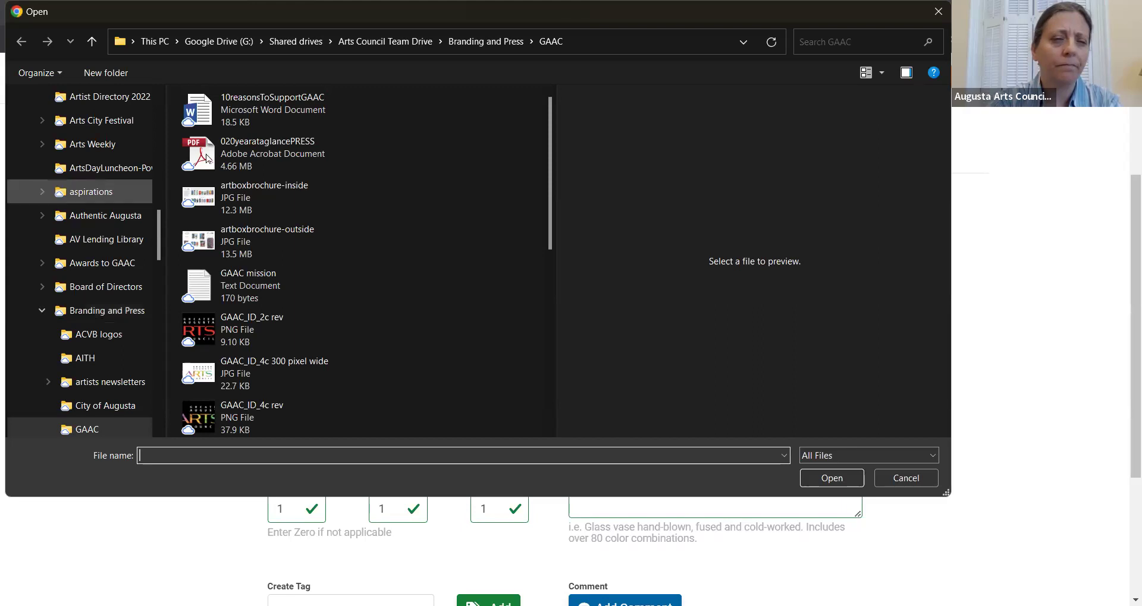
{"action": "left_click", "coordinate": [289, 149]}
{"action": "scroll", "coordinate": [289, 145], "scroll_direction": "down", "scroll_amount": 3}
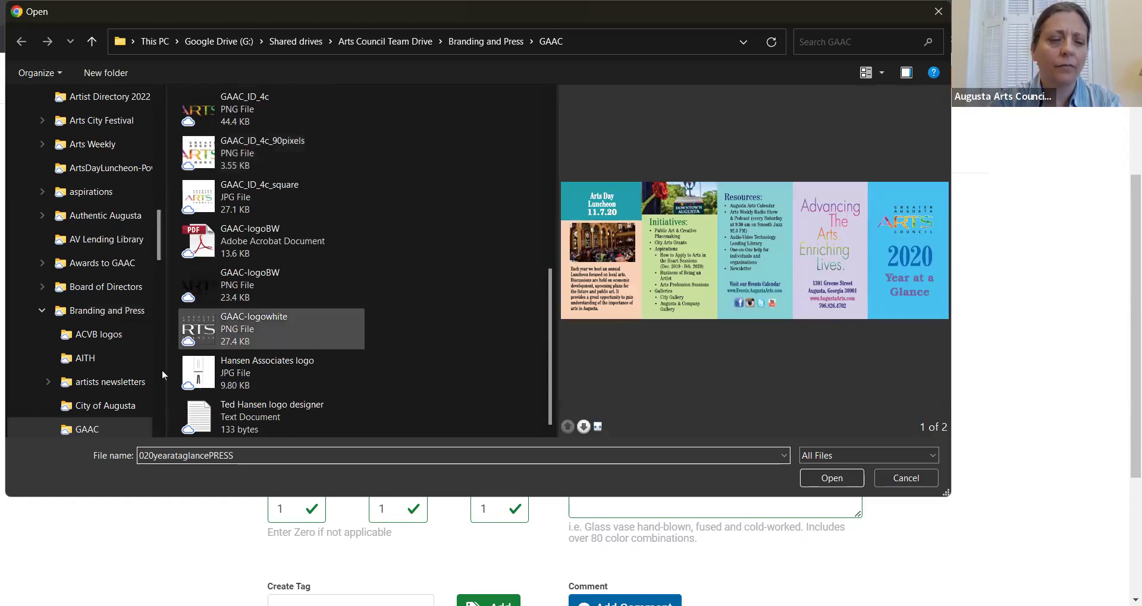
{"action": "scroll", "coordinate": [79, 364], "scroll_direction": "down", "scroll_amount": 5}
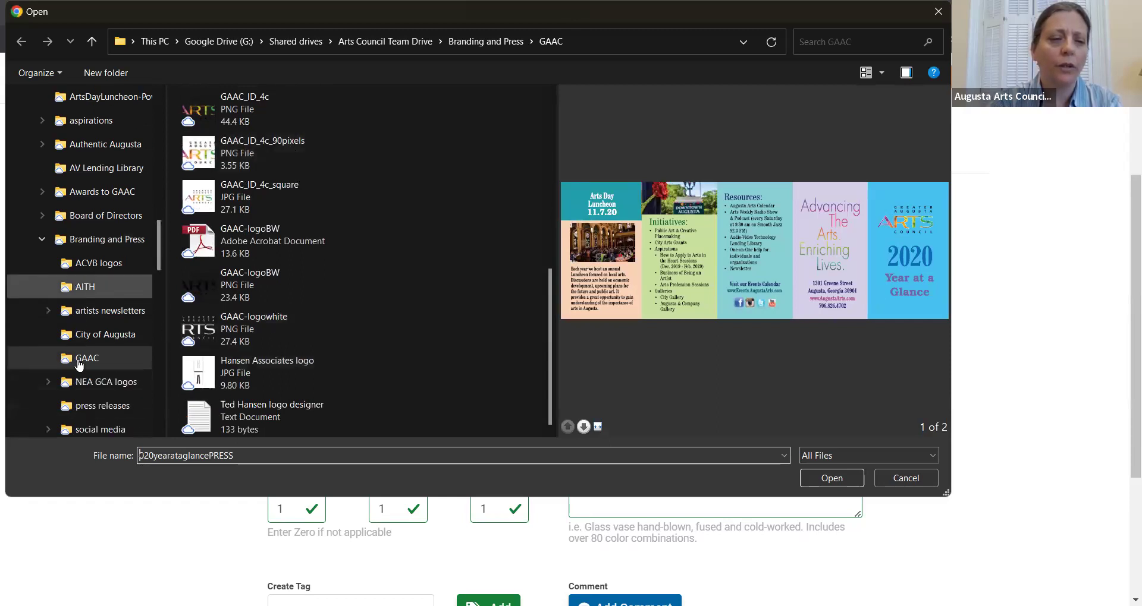
{"action": "scroll", "coordinate": [79, 363], "scroll_direction": "down", "scroll_amount": 9}
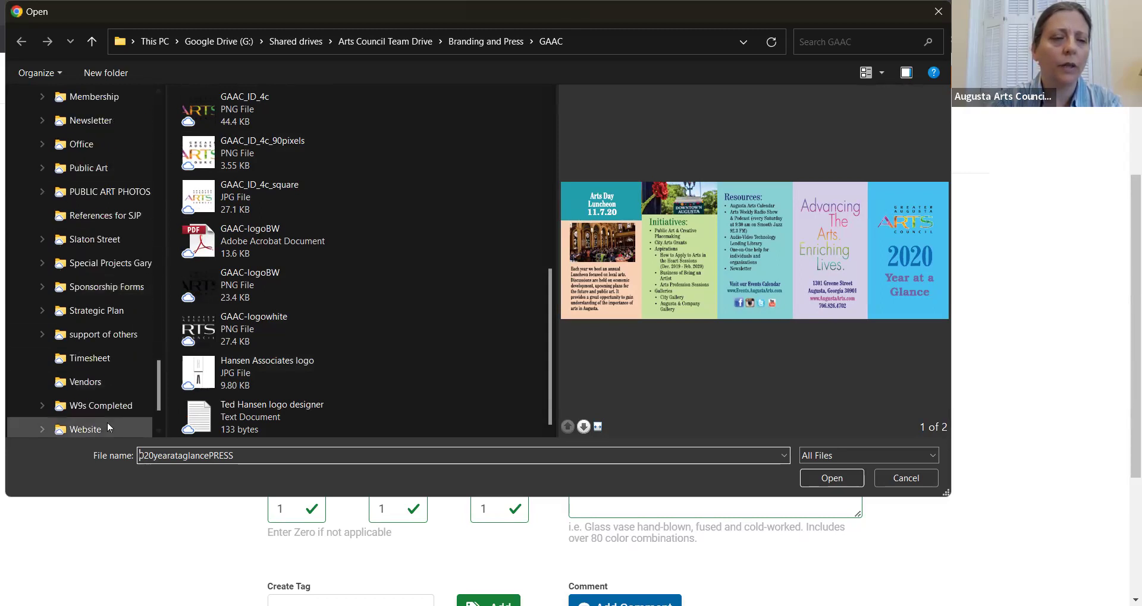
{"action": "left_click", "coordinate": [89, 192]}
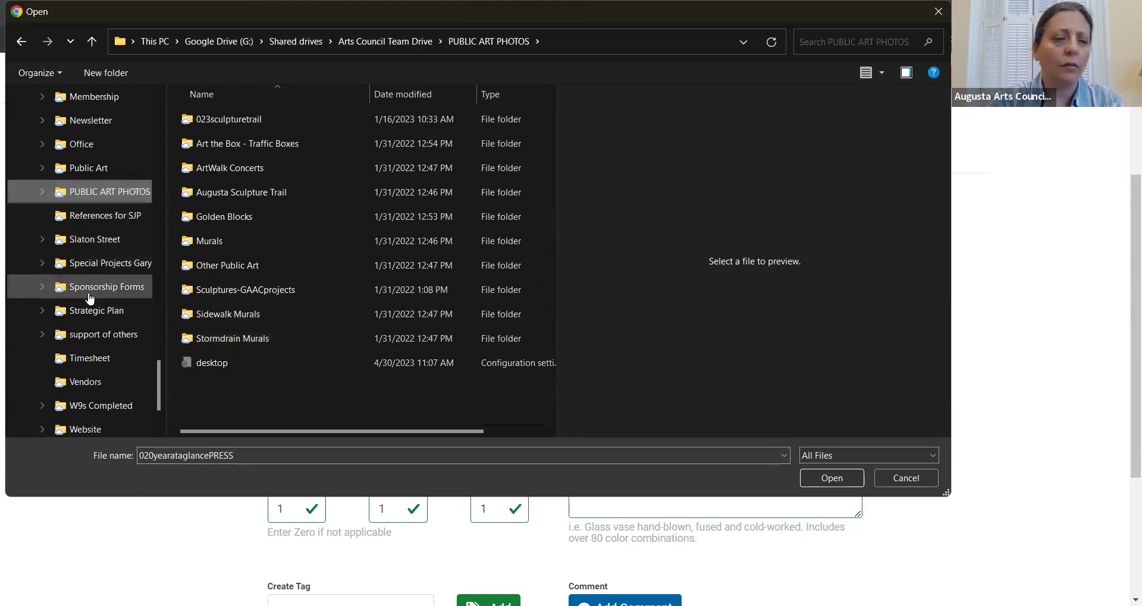
{"action": "scroll", "coordinate": [89, 285], "scroll_direction": "up", "scroll_amount": 1}
{"action": "left_click", "coordinate": [92, 199]}
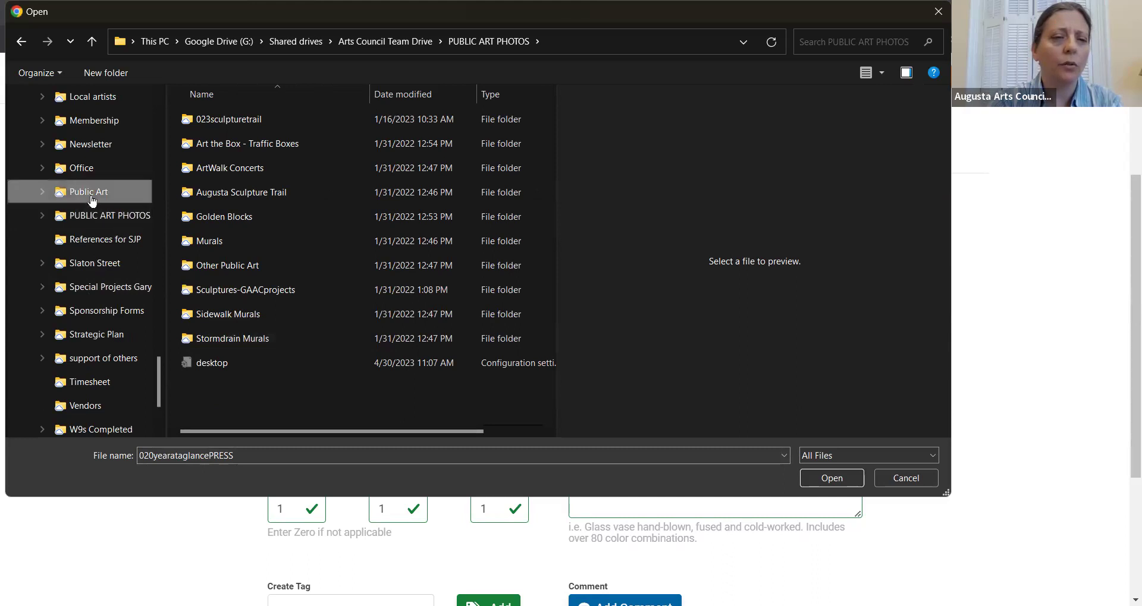
{"action": "double_click", "coordinate": [92, 201]}
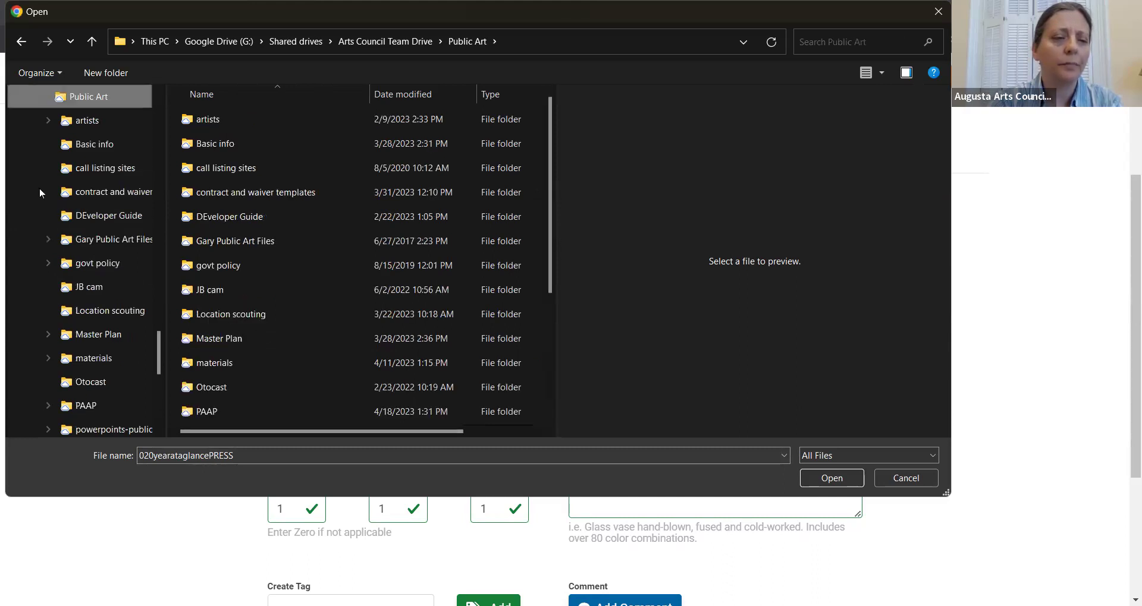
{"action": "scroll", "coordinate": [84, 364], "scroll_direction": "down", "scroll_amount": 3}
{"action": "scroll", "coordinate": [84, 365], "scroll_direction": "down", "scroll_amount": 1}
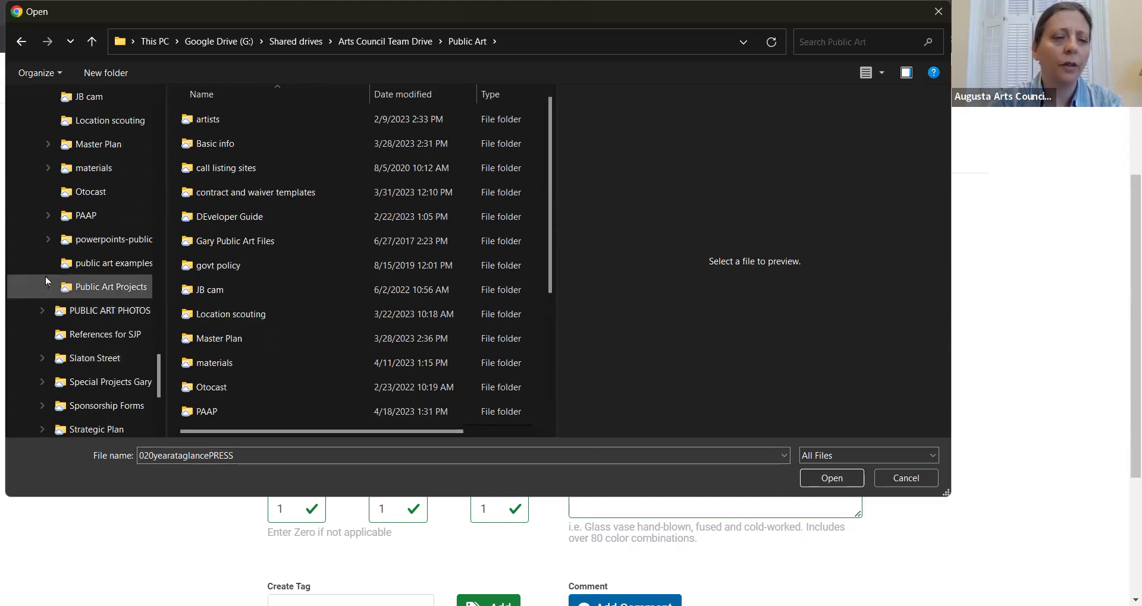
- Go to Public Art Projects > Storm Drain Art > 2021 storm drain murals > images completed and attach 0001common.jpg
{"action": "left_click", "coordinate": [46, 281]}
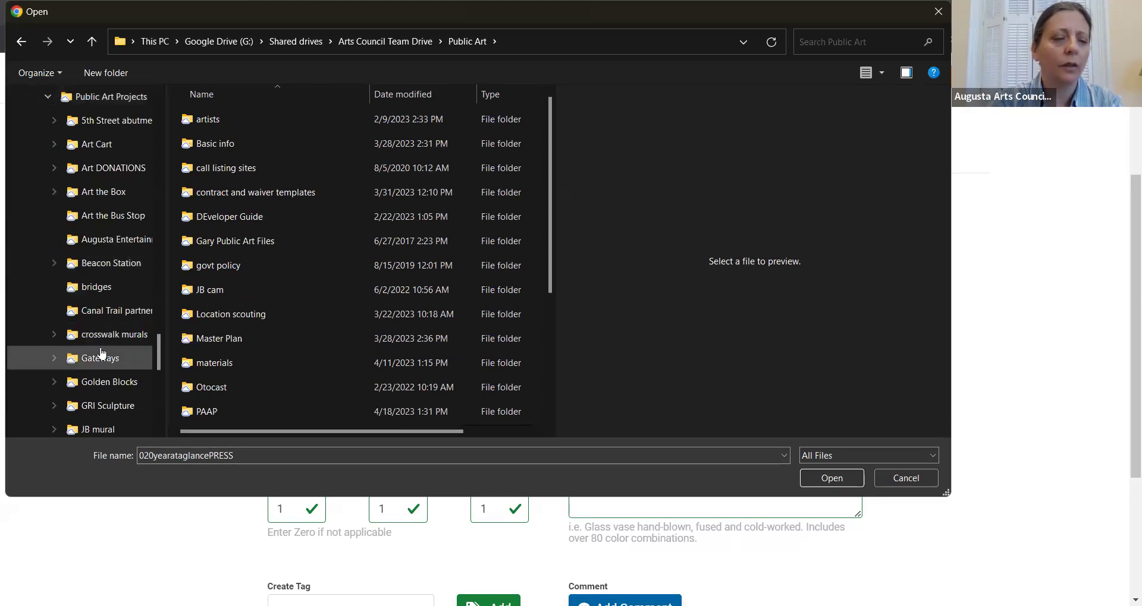
{"action": "scroll", "coordinate": [63, 321], "scroll_direction": "down", "scroll_amount": 3}
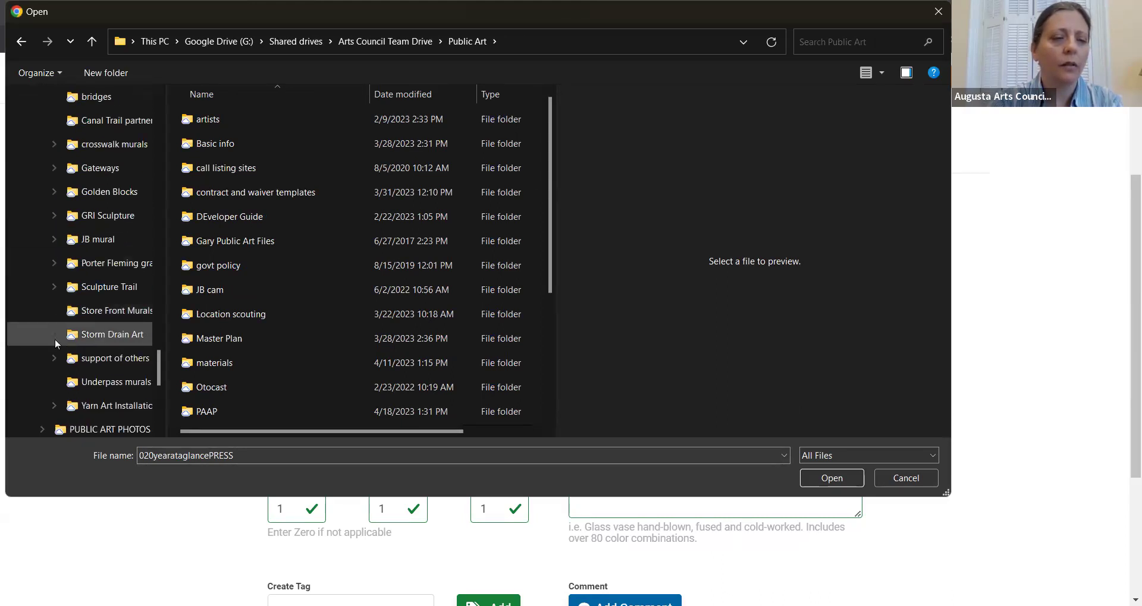
{"action": "left_click", "coordinate": [55, 337]}
{"action": "left_click", "coordinate": [60, 358]}
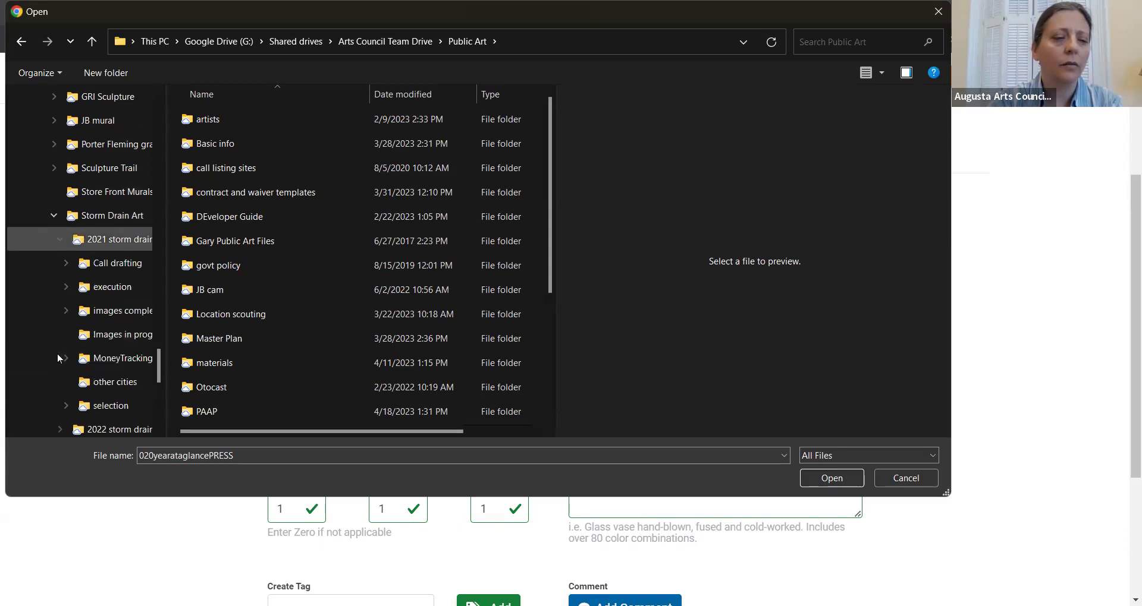
{"action": "left_click", "coordinate": [142, 314]}
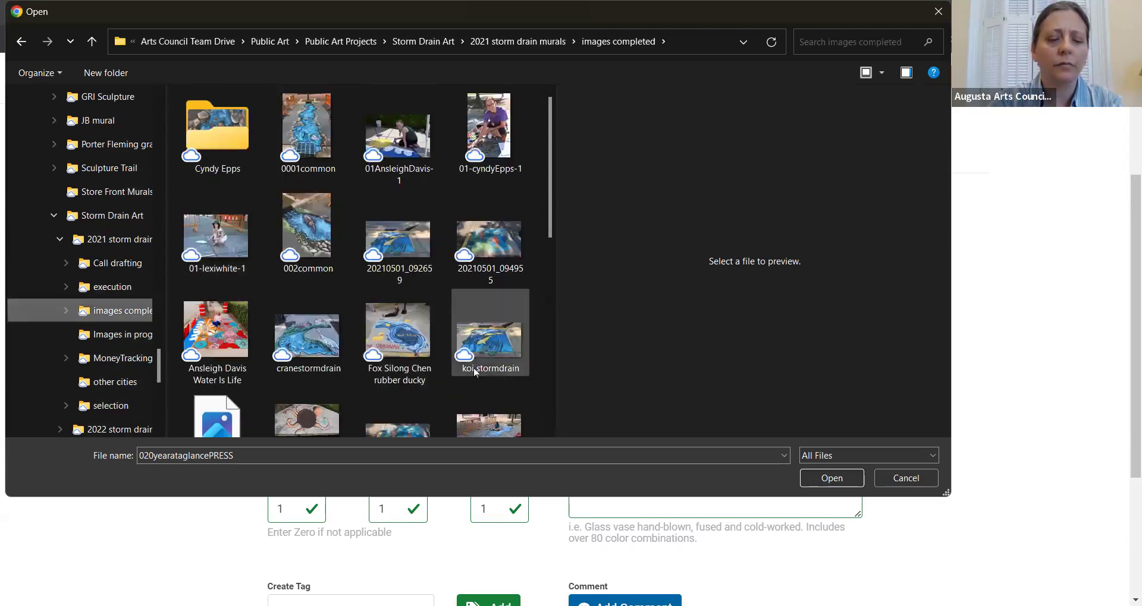
{"action": "scroll", "coordinate": [473, 372], "scroll_direction": "down", "scroll_amount": 5}
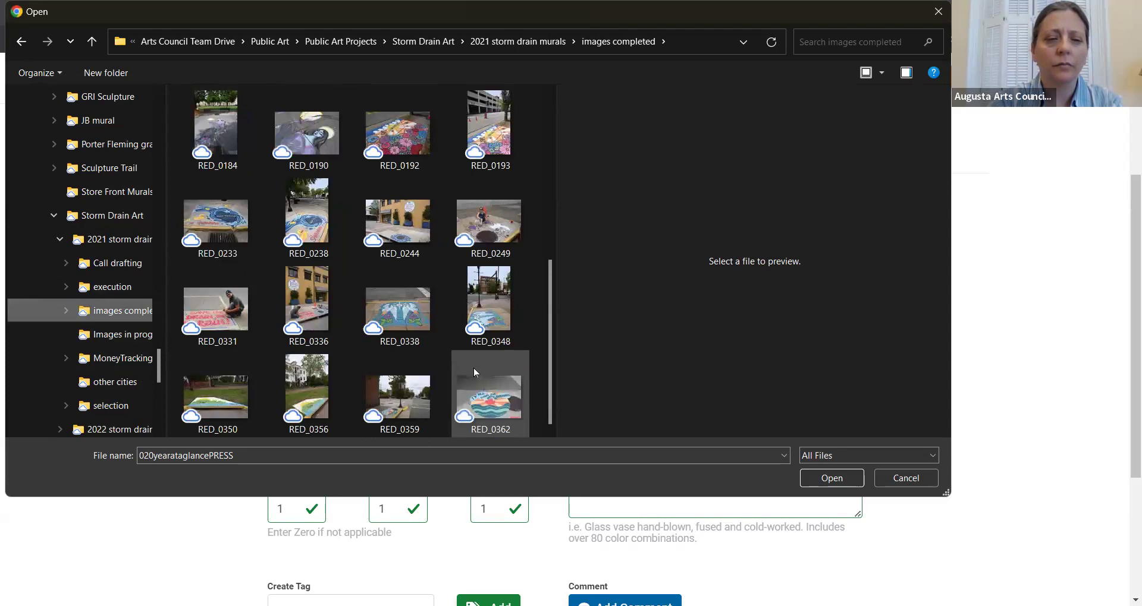
{"action": "scroll", "coordinate": [474, 372], "scroll_direction": "up", "scroll_amount": 5}
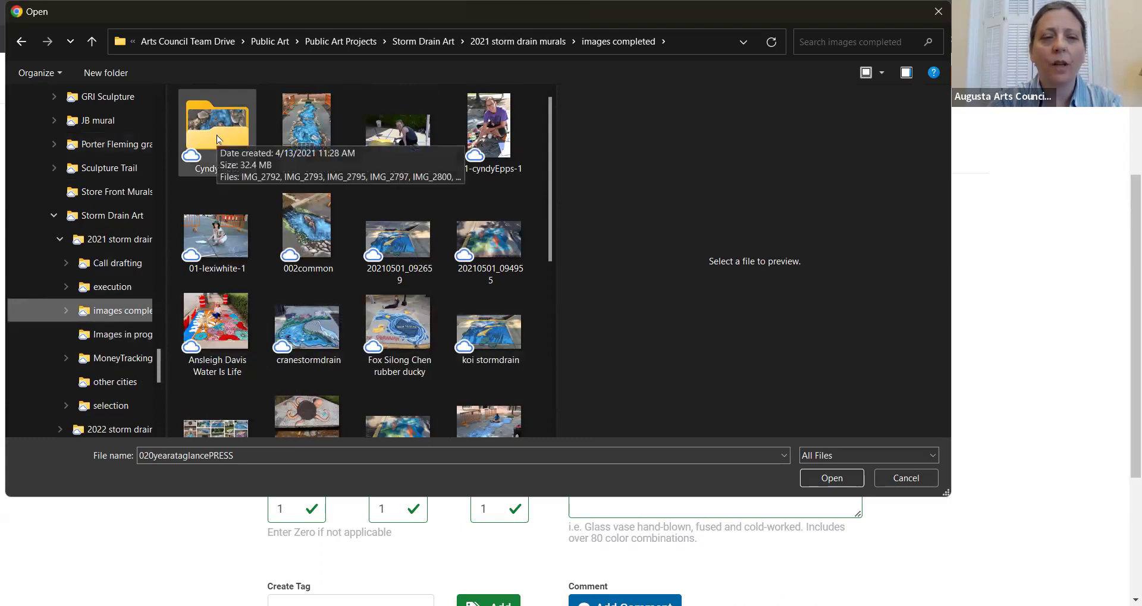
{"action": "left_click", "coordinate": [330, 119]}
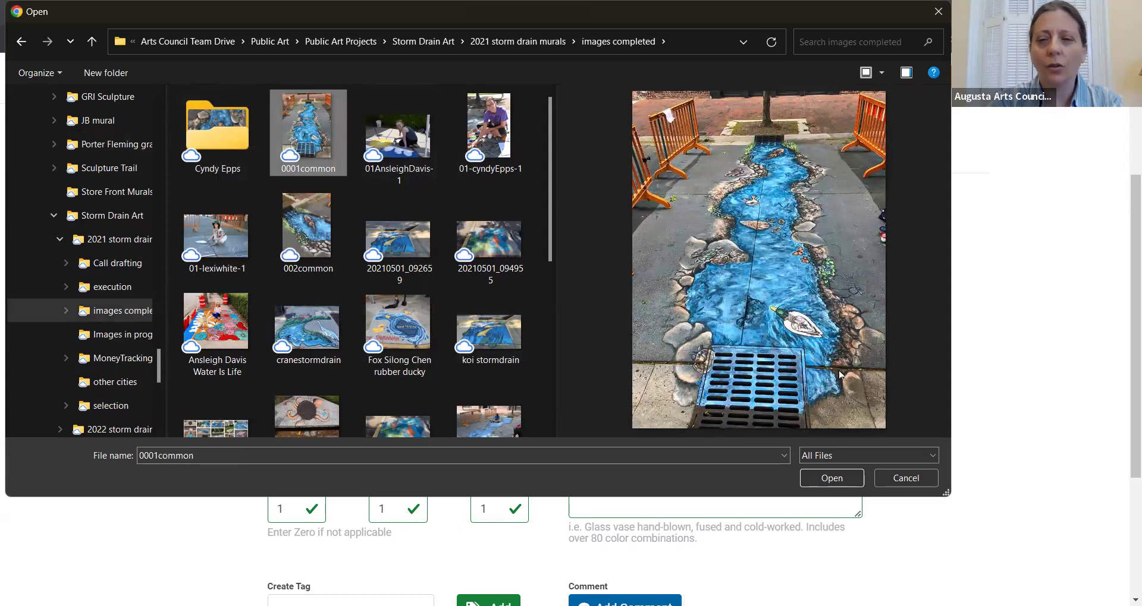
{"action": "left_click", "coordinate": [828, 479]}
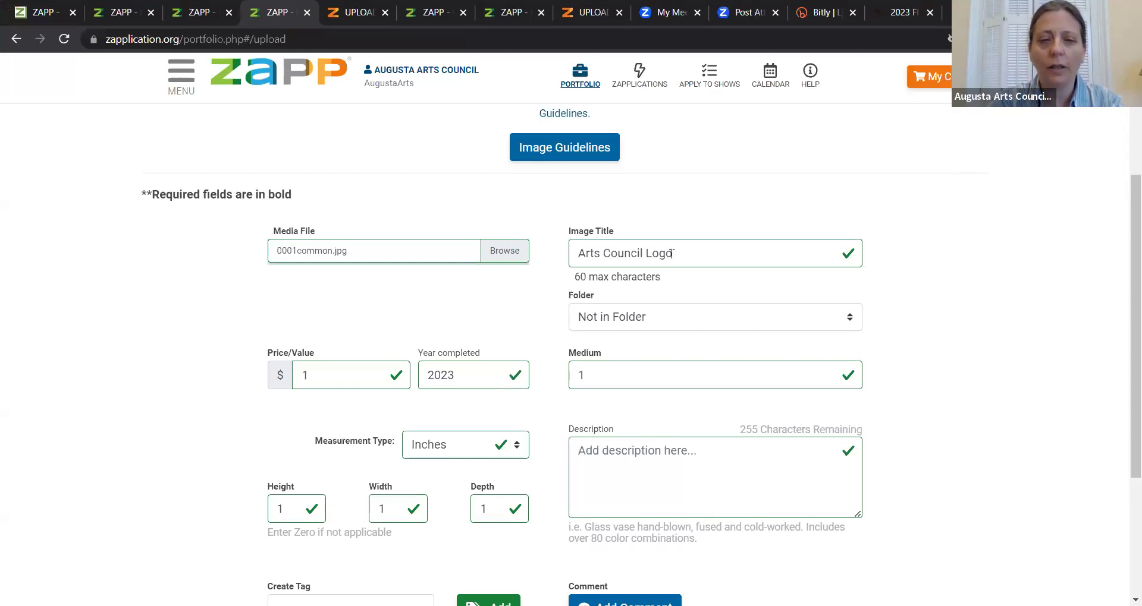
- Replace the image title with the artist's name plus 'Storm Drain Mural'
{"action": "left_click", "coordinate": [671, 253]}
{"action": "left_click_drag", "start_coordinate": [698, 249], "coordinate": [369, 220]}
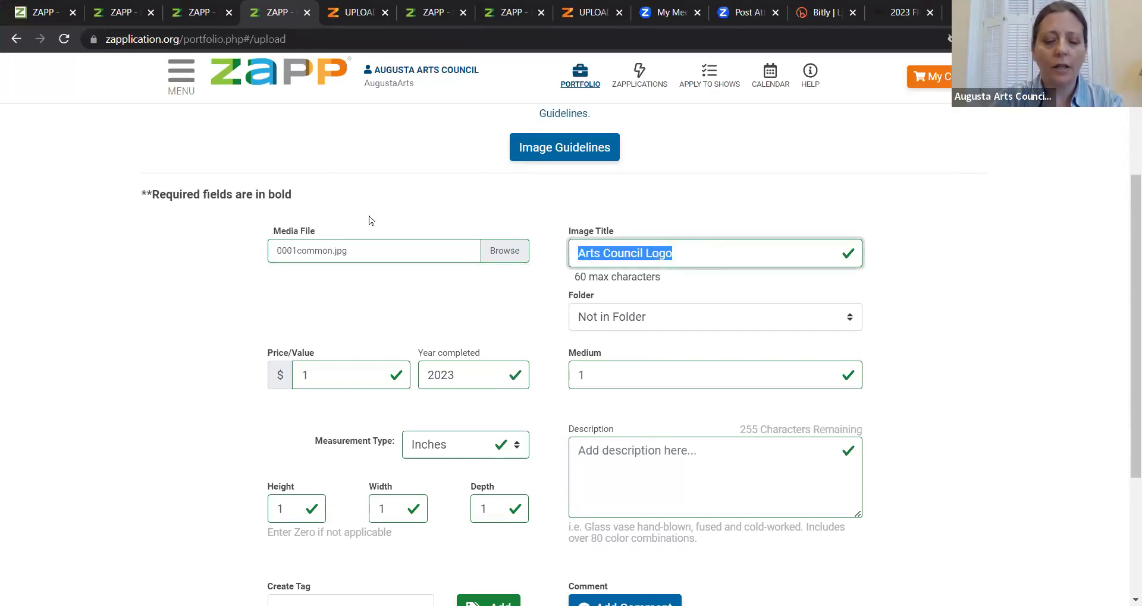
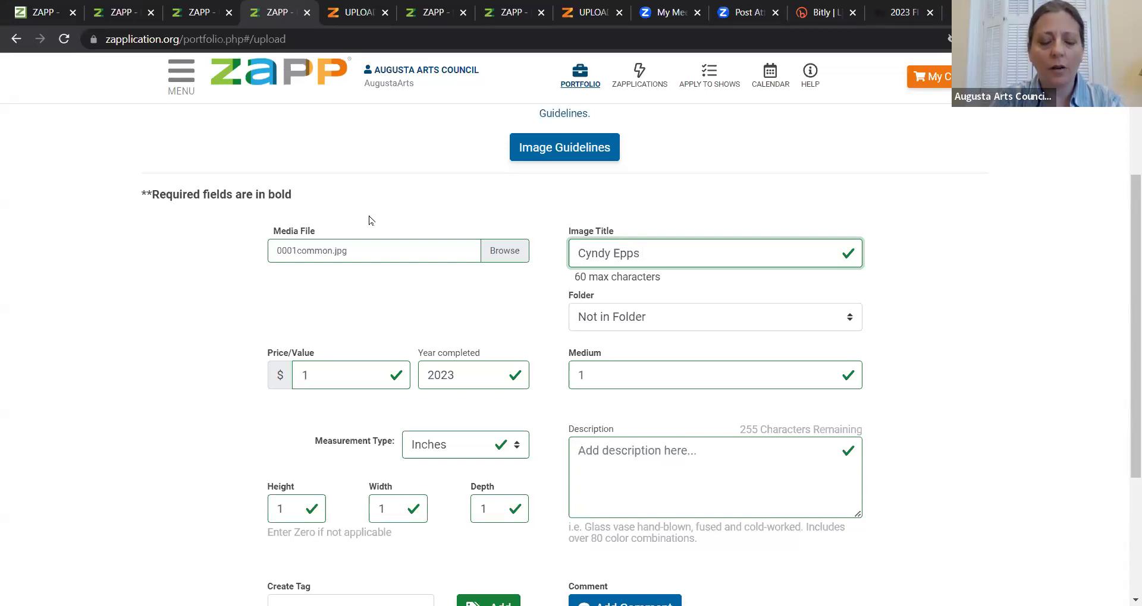
{"action": "key", "text": "ctrl+shift+Left"}
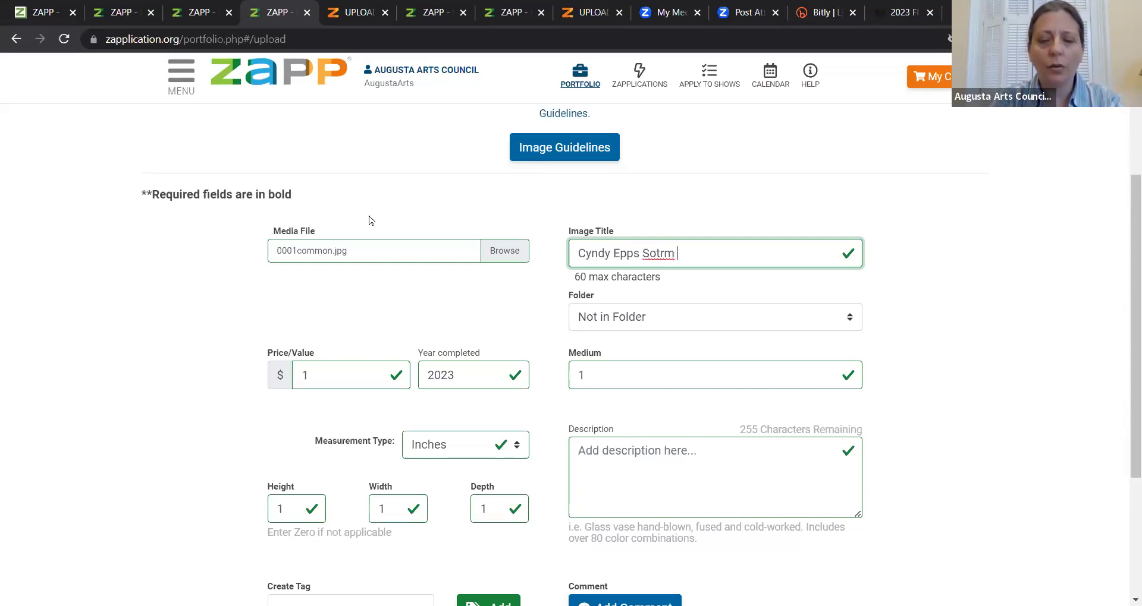
{"action": "type", "text": "Sotorm"}
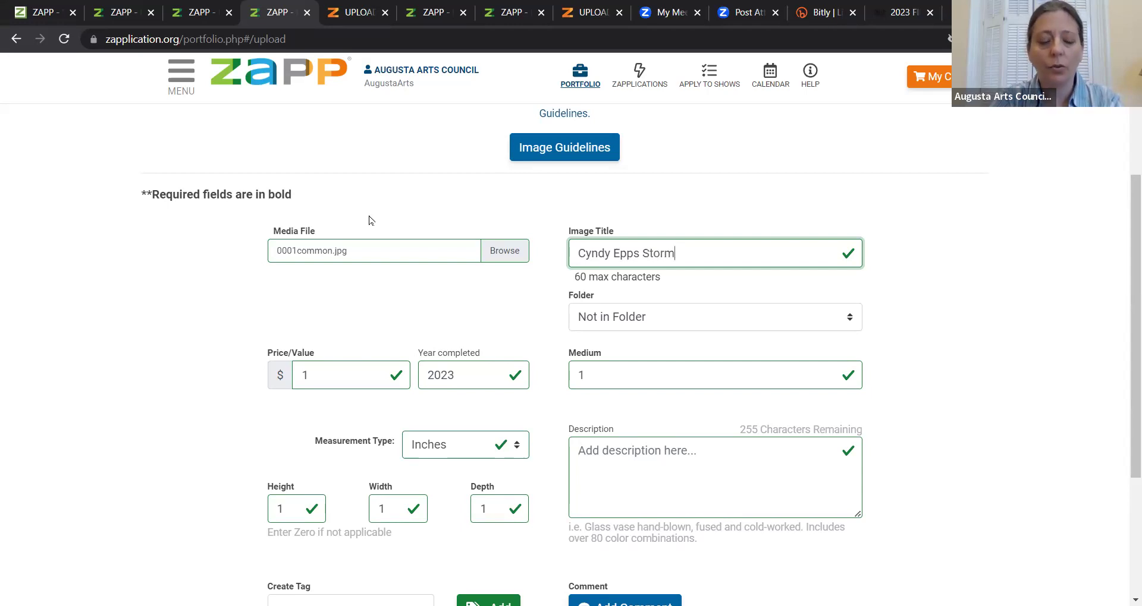
{"action": "type", "text": " Drain Mural"}
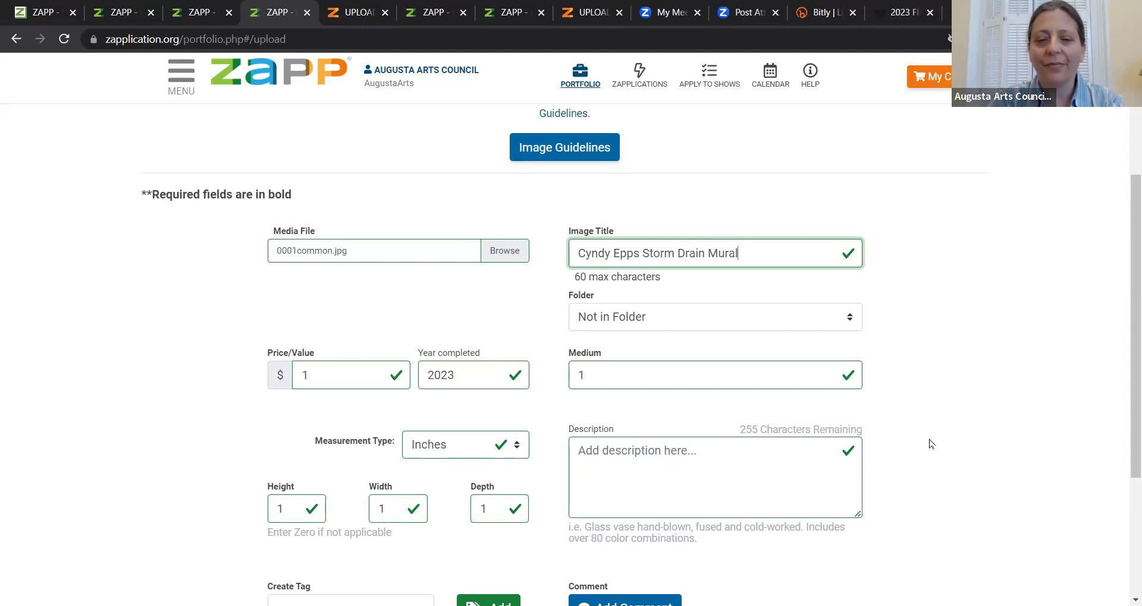
- Change the year completed from 2023 to 2021
{"action": "left_click", "coordinate": [463, 369]}
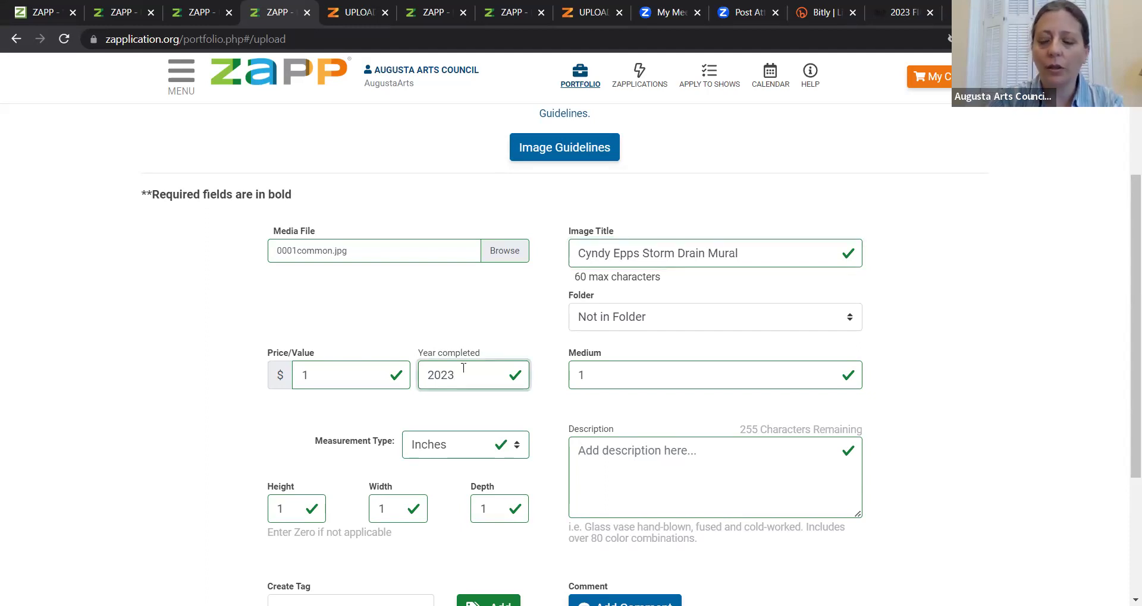
{"action": "type", "text": "20"}
{"action": "key", "text": "BackSpace"}
{"action": "key", "text": "BackSpace"}
{"action": "key", "text": "BackSpace"}
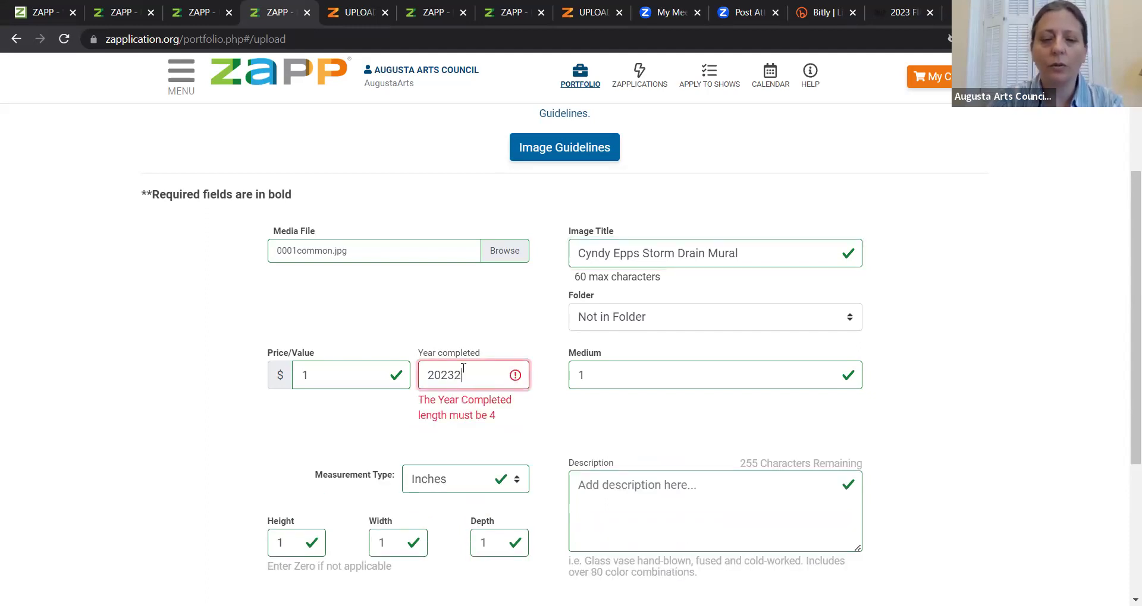
{"action": "type", "text": "1"}
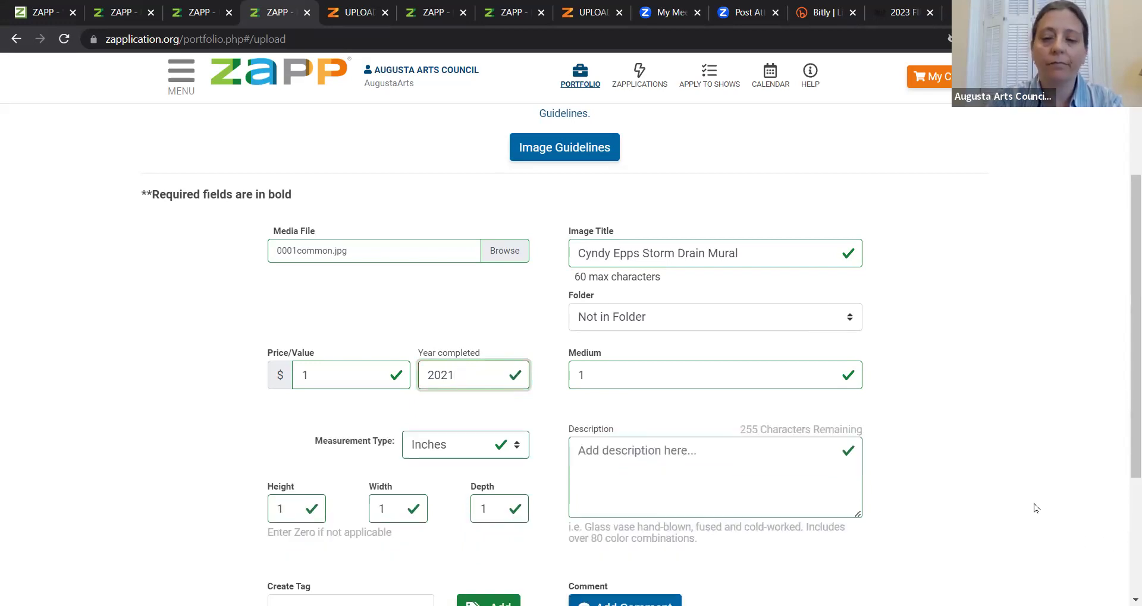
{"action": "scroll", "coordinate": [1032, 504], "scroll_direction": "down", "scroll_amount": 4}
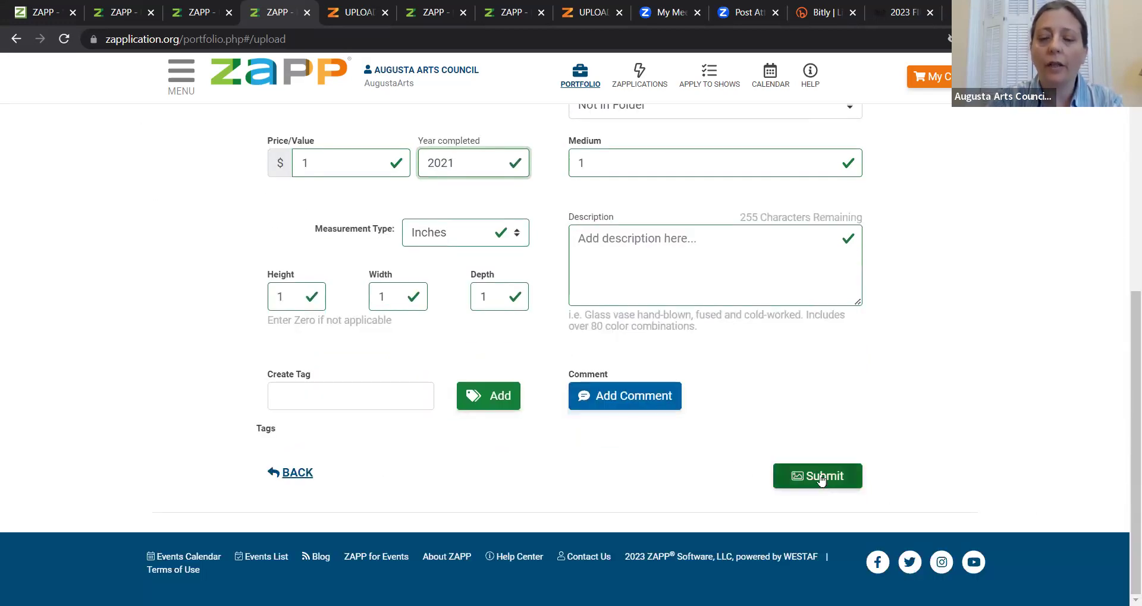
- Submit 0001common.jpg, see it rejected as under 1400 pixels, and reopen the file chooser
{"action": "left_click", "coordinate": [820, 476]}
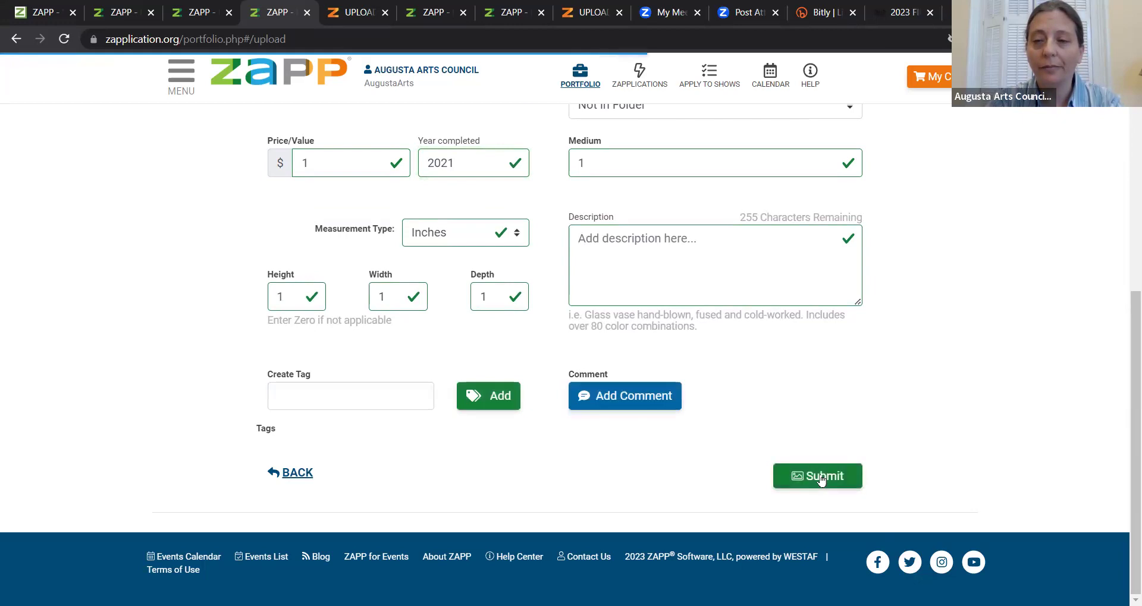
{"action": "scroll", "coordinate": [849, 428], "scroll_direction": "up", "scroll_amount": 7}
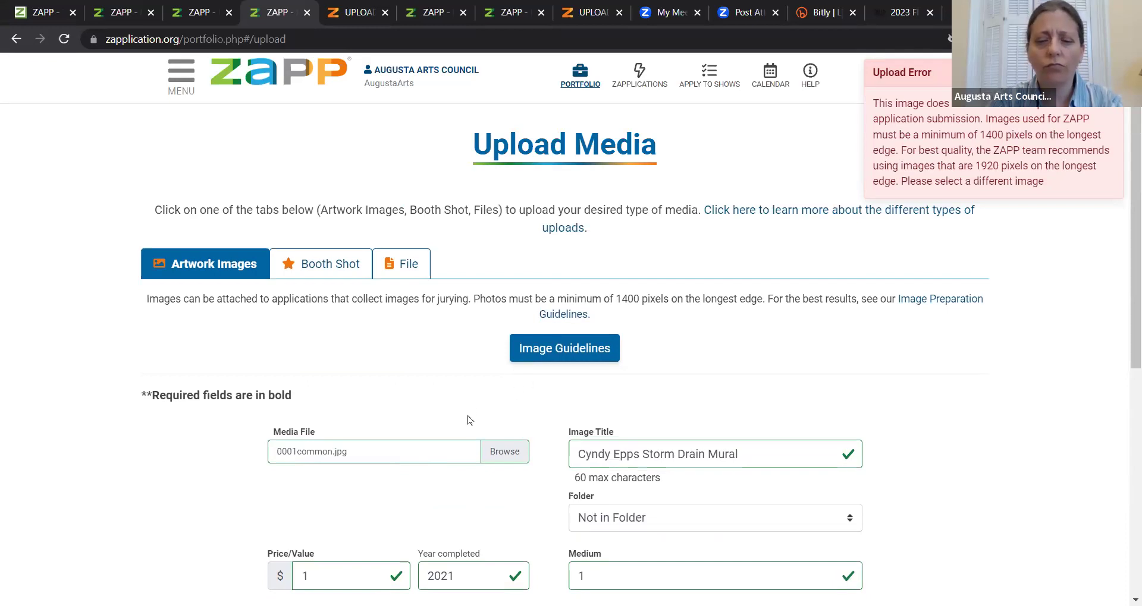
{"action": "left_click", "coordinate": [504, 453]}
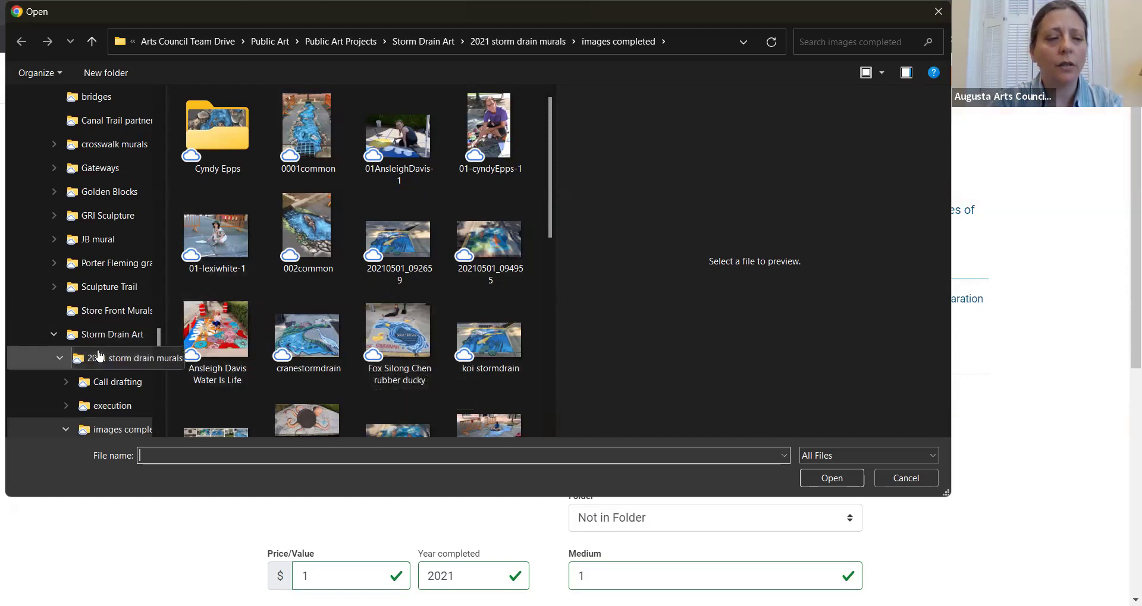
- Browse the 2021 storm drain murals folder, select 'It All Flows into the Savannah', then close the file chooser
{"action": "left_click", "coordinate": [119, 358]}
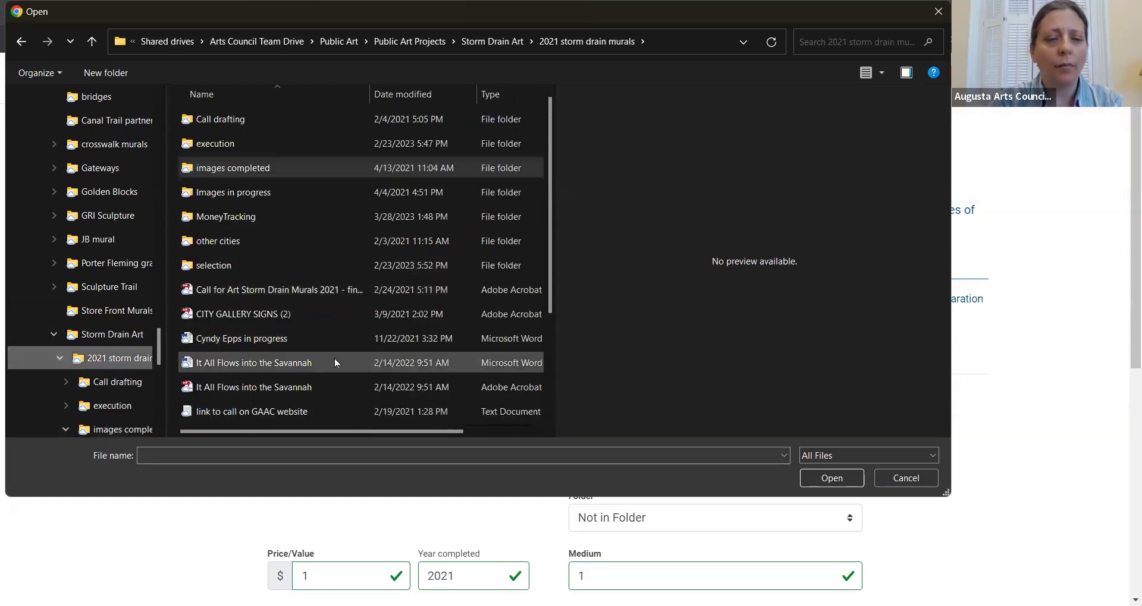
{"action": "scroll", "coordinate": [335, 363], "scroll_direction": "down", "scroll_amount": 2}
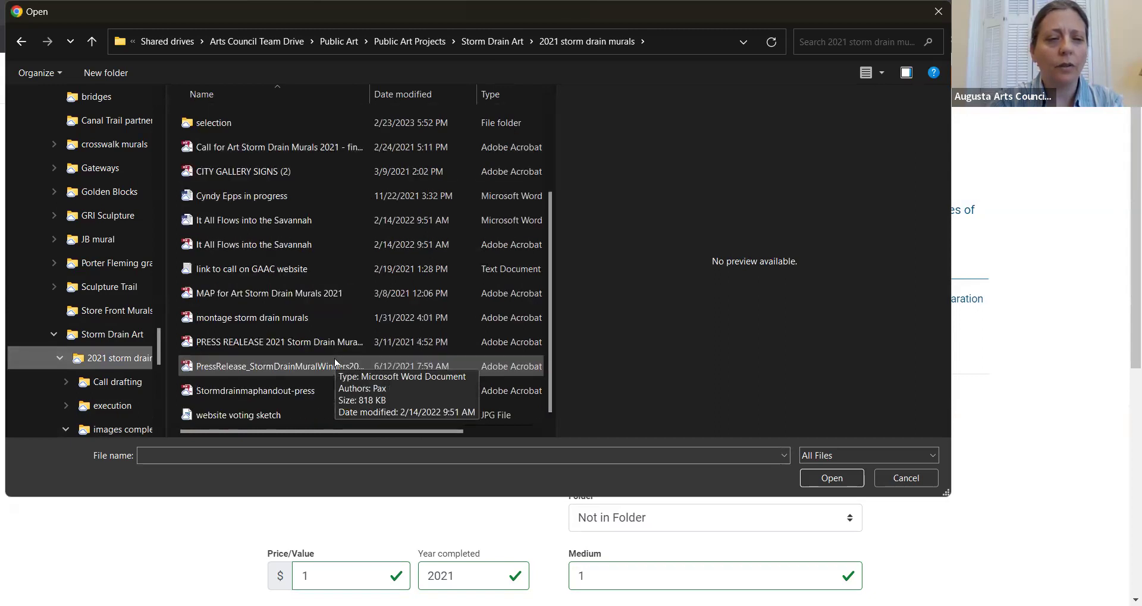
{"action": "left_click", "coordinate": [301, 220]}
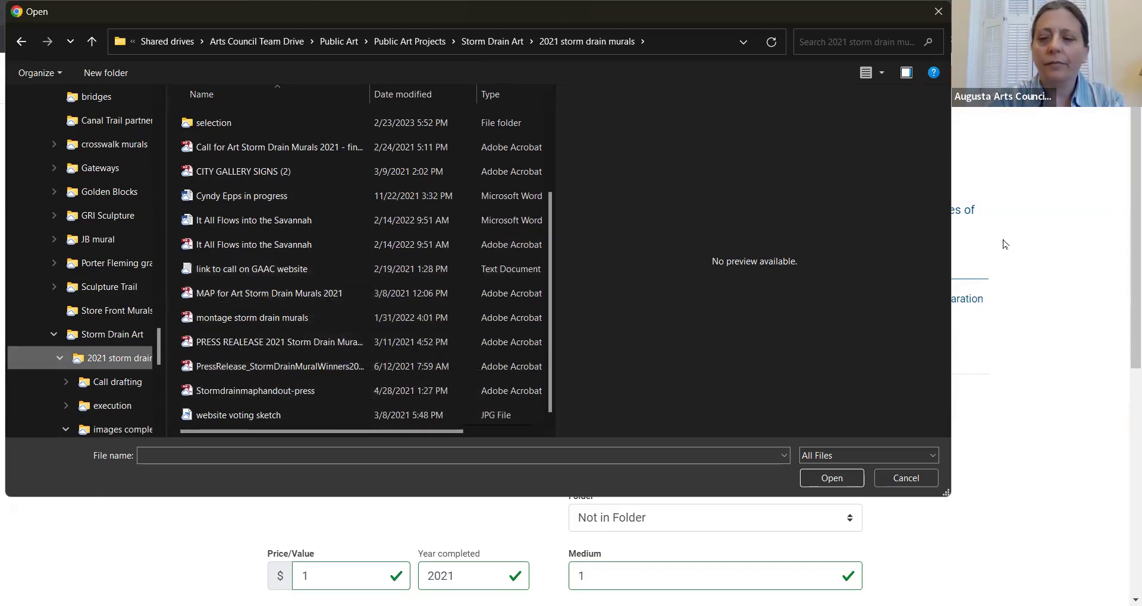
{"action": "left_click", "coordinate": [1033, 256]}
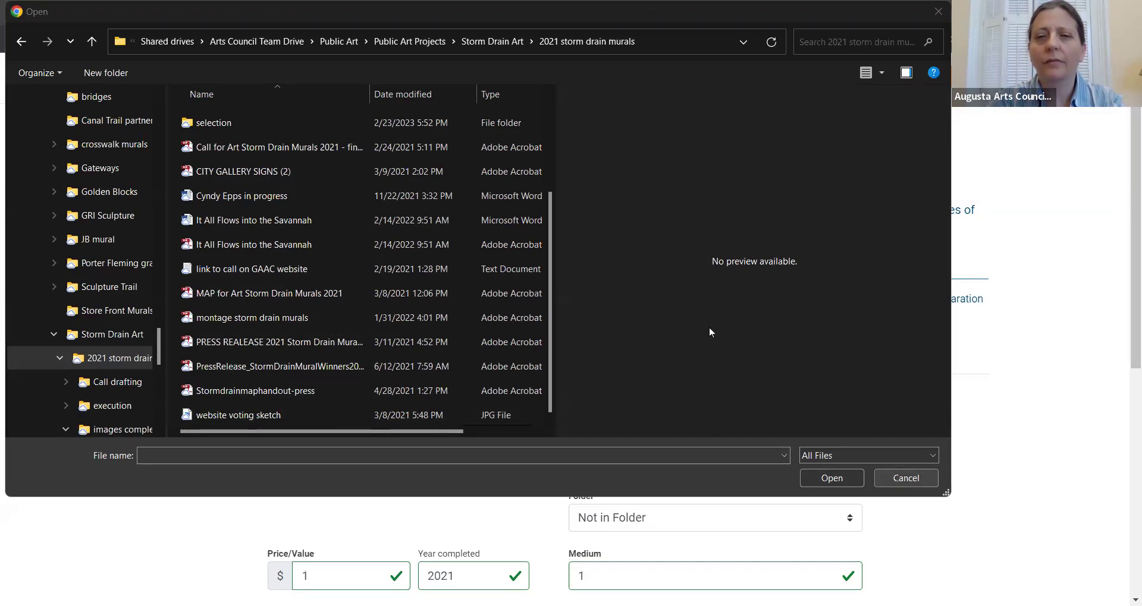
{"action": "key", "text": "Escape"}
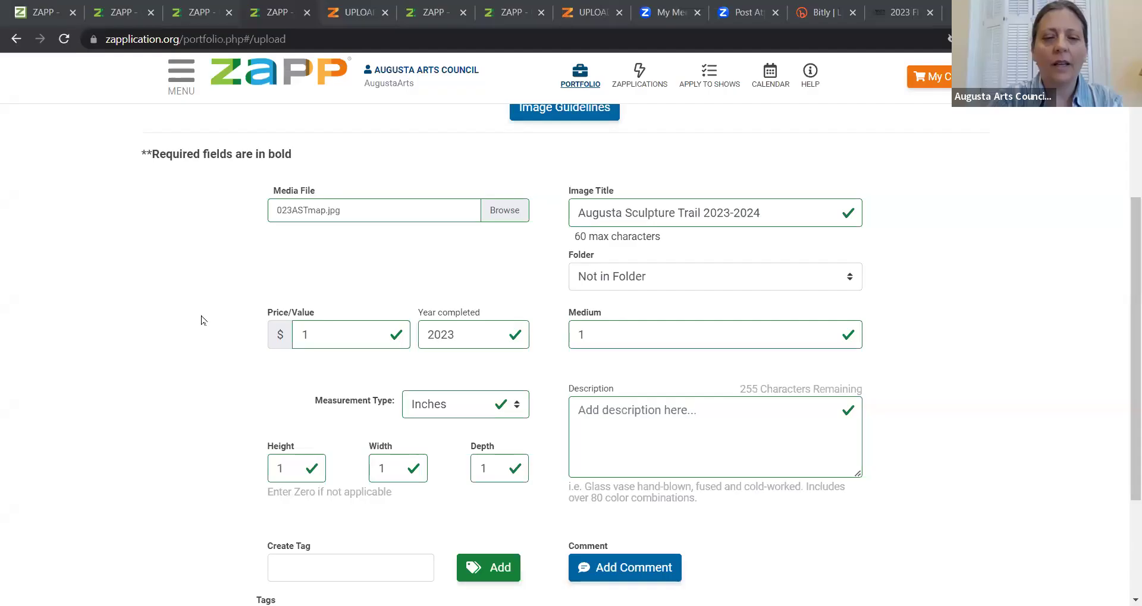
- Submit the Augusta Sculpture Trail 2023-2024 image so My Portfolio lists it (2 MB of 1000 MB used)
{"action": "left_click", "coordinate": [495, 272]}
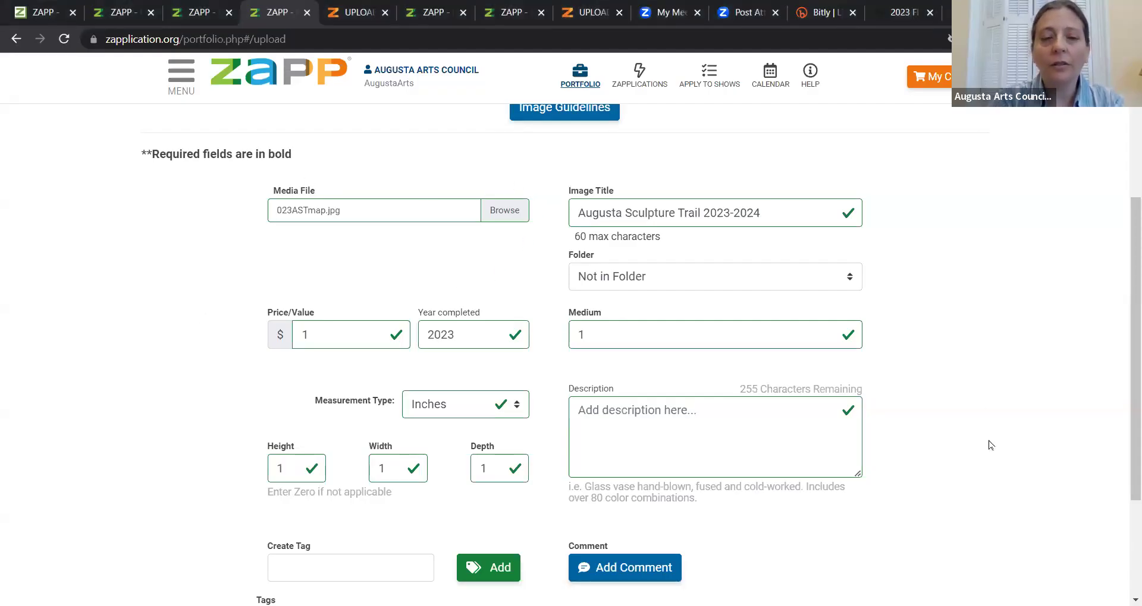
{"action": "scroll", "coordinate": [990, 445], "scroll_direction": "down", "scroll_amount": 1}
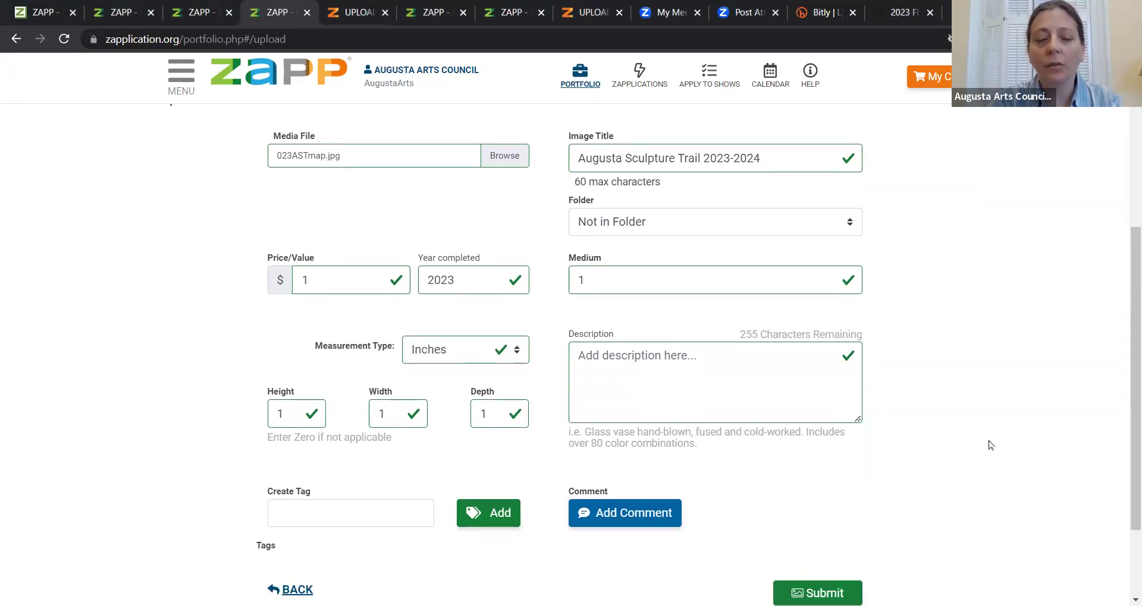
{"action": "scroll", "coordinate": [857, 476], "scroll_direction": "down", "scroll_amount": 2}
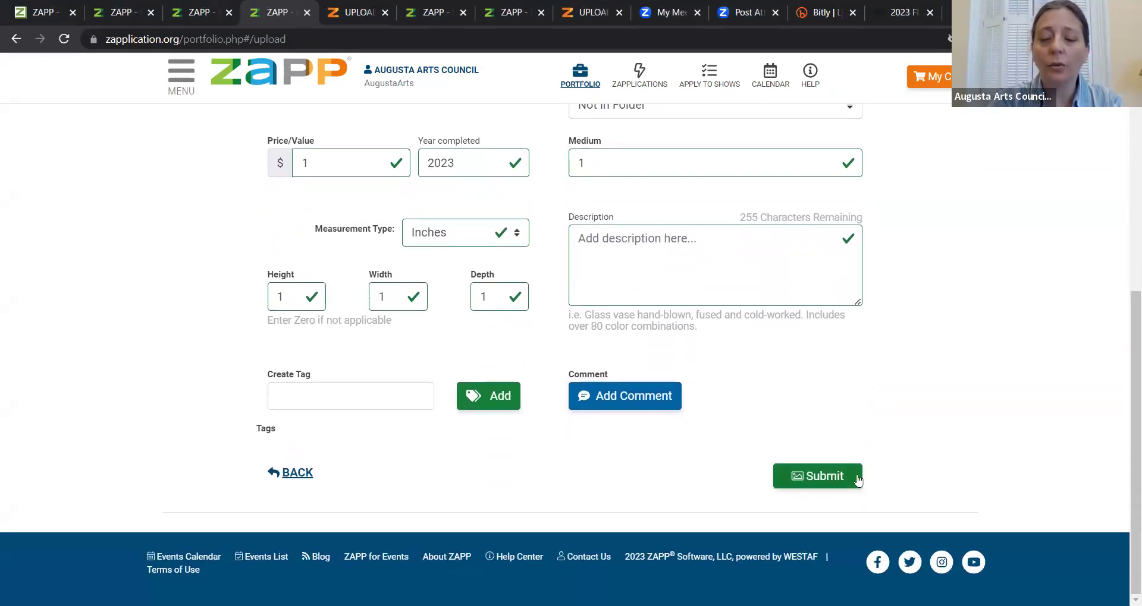
{"action": "left_click", "coordinate": [800, 477]}
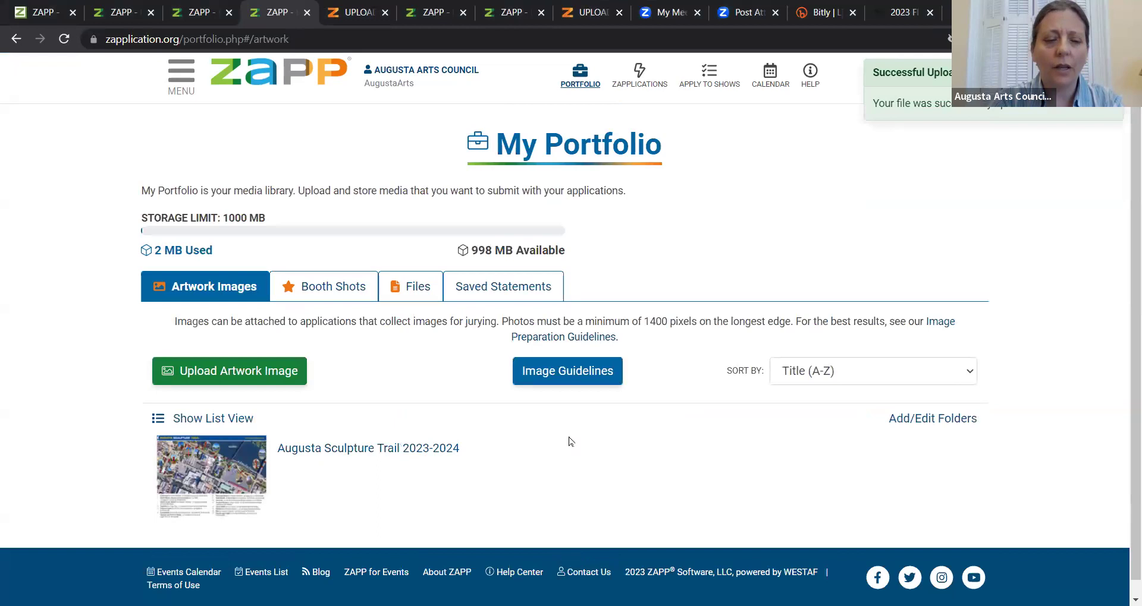
- Open the Augusta Sculpture Trail 2023-2024 View Media page showing $1.00, 1" X 1" X 1", 2023
{"action": "scroll", "coordinate": [569, 442], "scroll_direction": "down", "scroll_amount": 1}
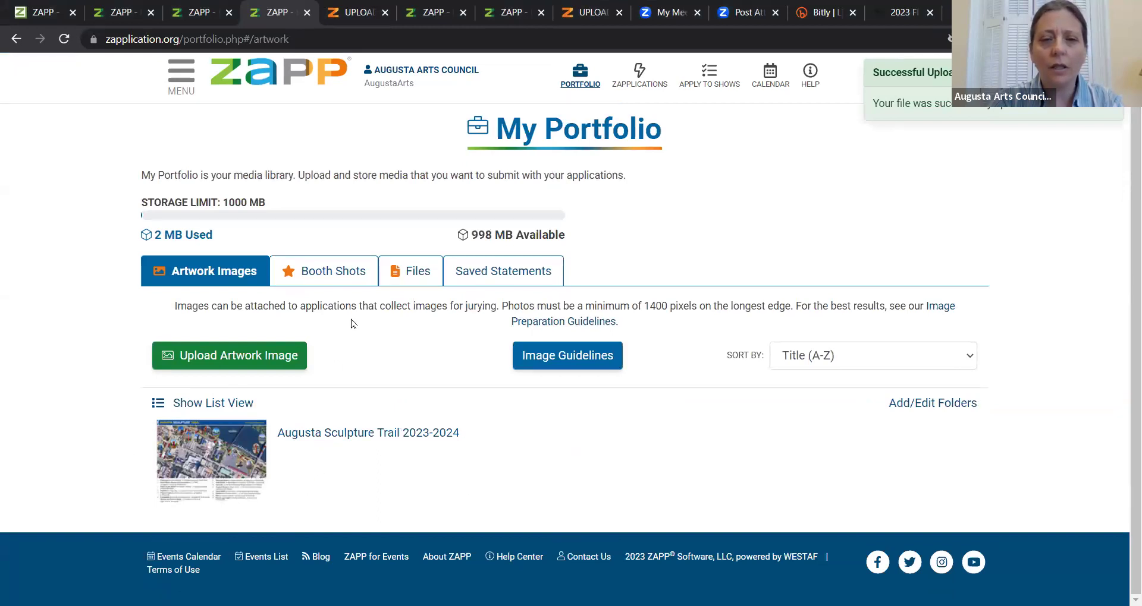
{"action": "left_click", "coordinate": [219, 458]}
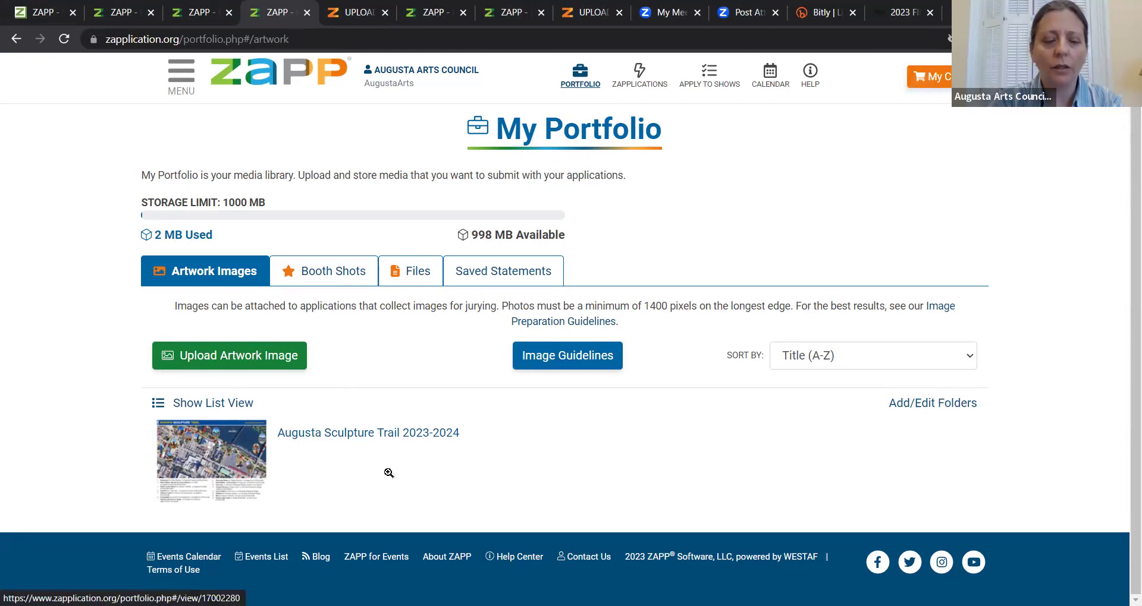
{"action": "scroll", "coordinate": [389, 473], "scroll_direction": "down", "scroll_amount": 1}
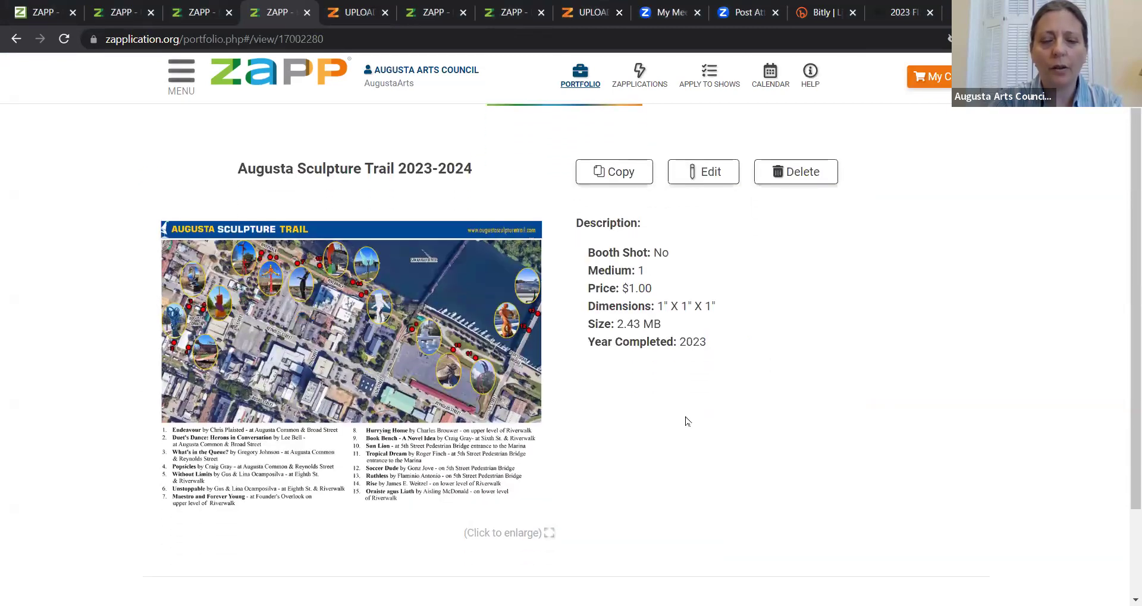
{"action": "scroll", "coordinate": [684, 416], "scroll_direction": "up", "scroll_amount": 1}
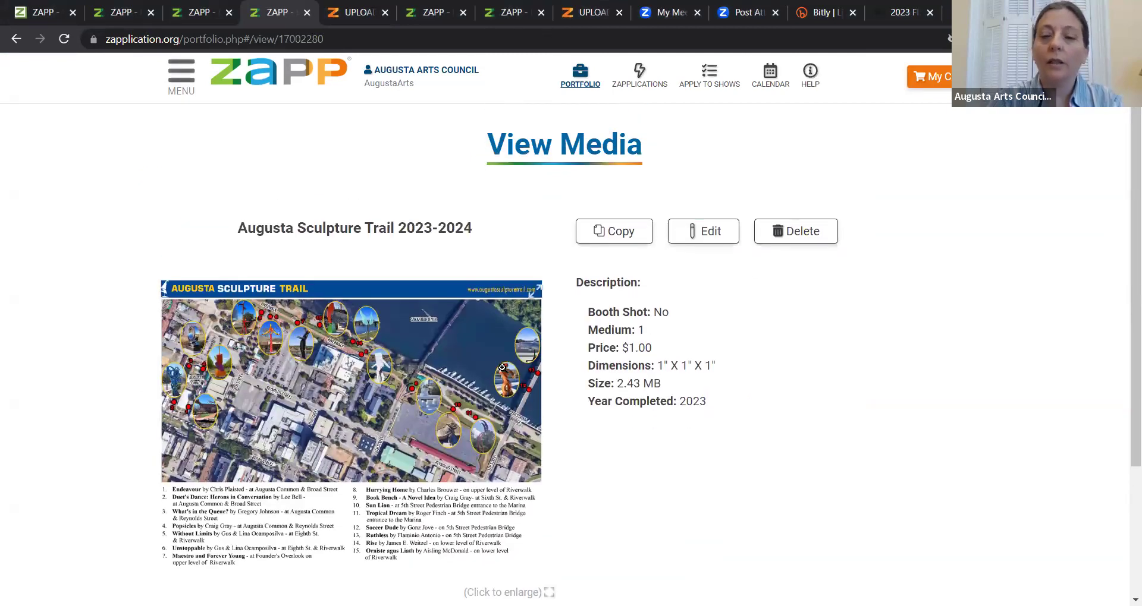
- Search the shows accepting applications for 'augusta' and review the three matching events
{"action": "left_click", "coordinate": [713, 77]}
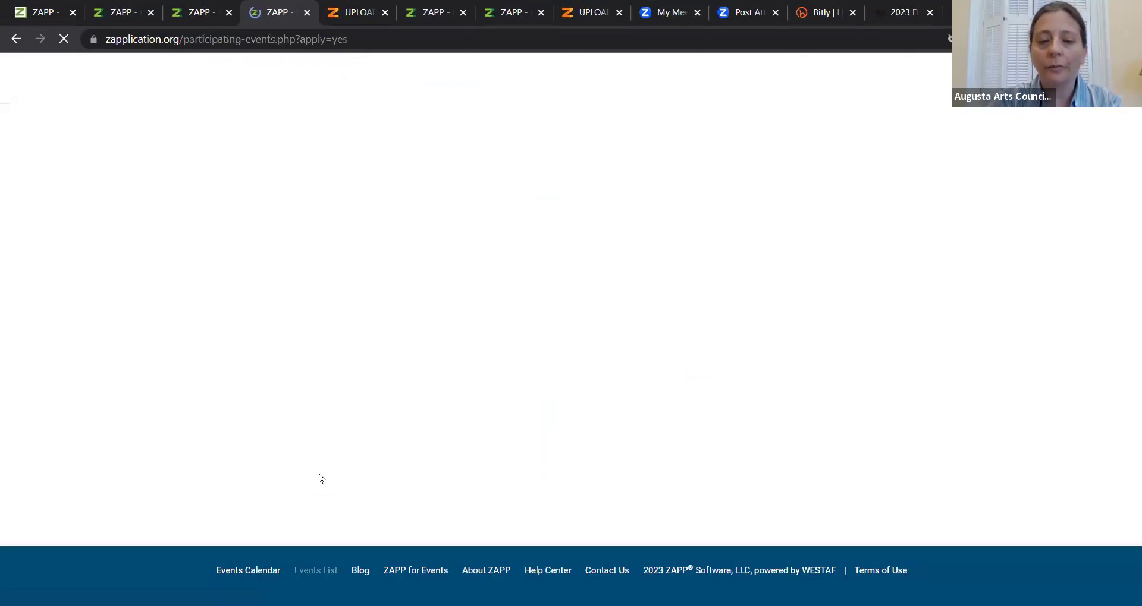
{"action": "left_click", "coordinate": [296, 274]}
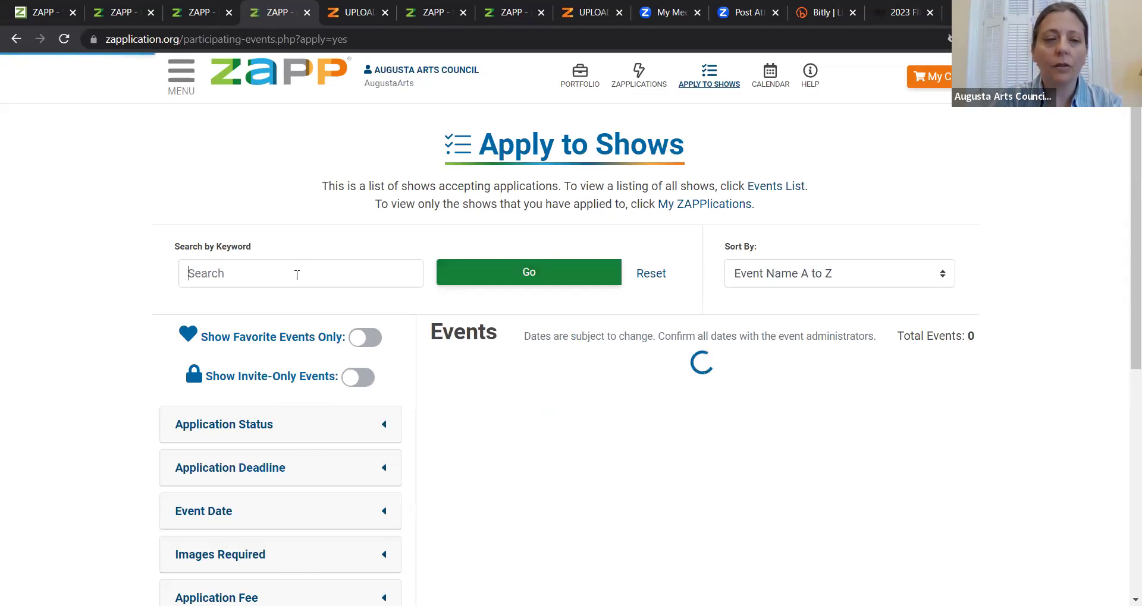
{"action": "type", "text": "aug"}
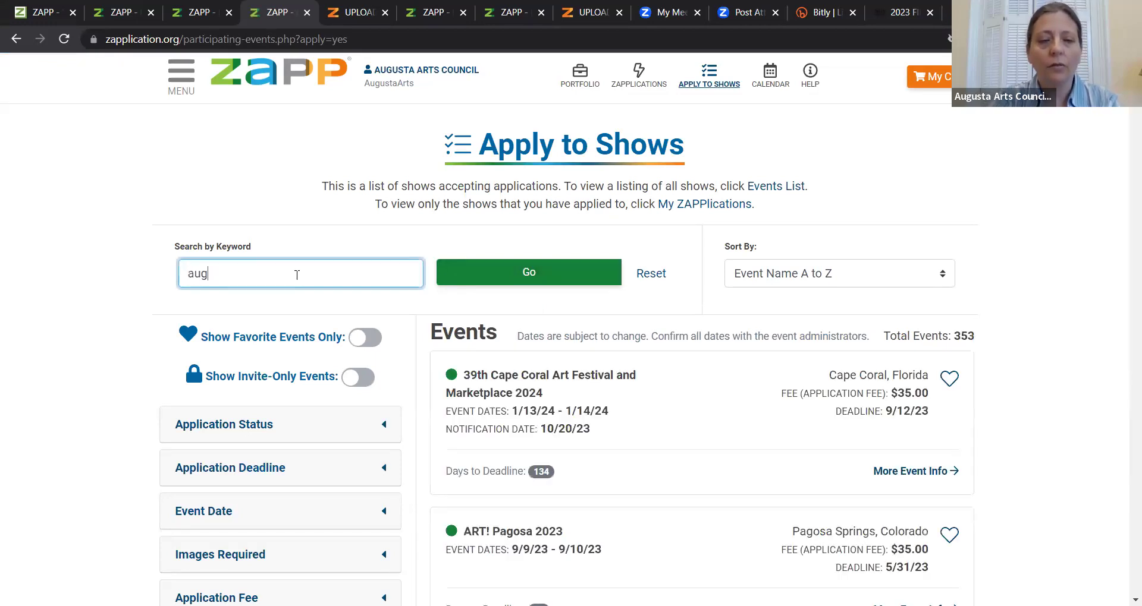
{"action": "type", "text": "usta"}
{"action": "left_click", "coordinate": [538, 277]}
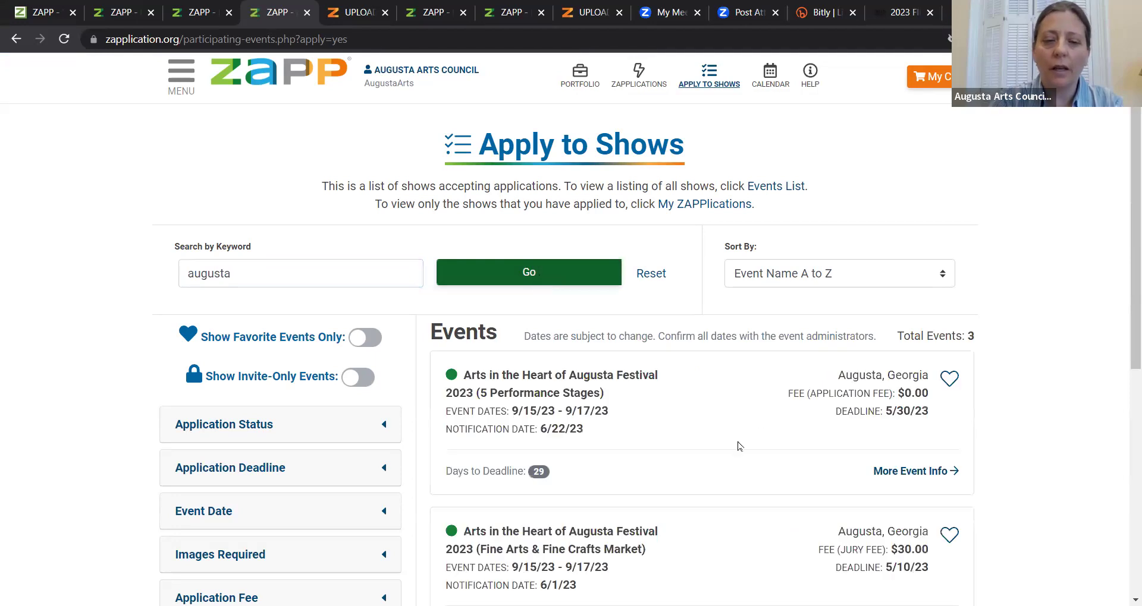
{"action": "scroll", "coordinate": [738, 446], "scroll_direction": "down", "scroll_amount": 5}
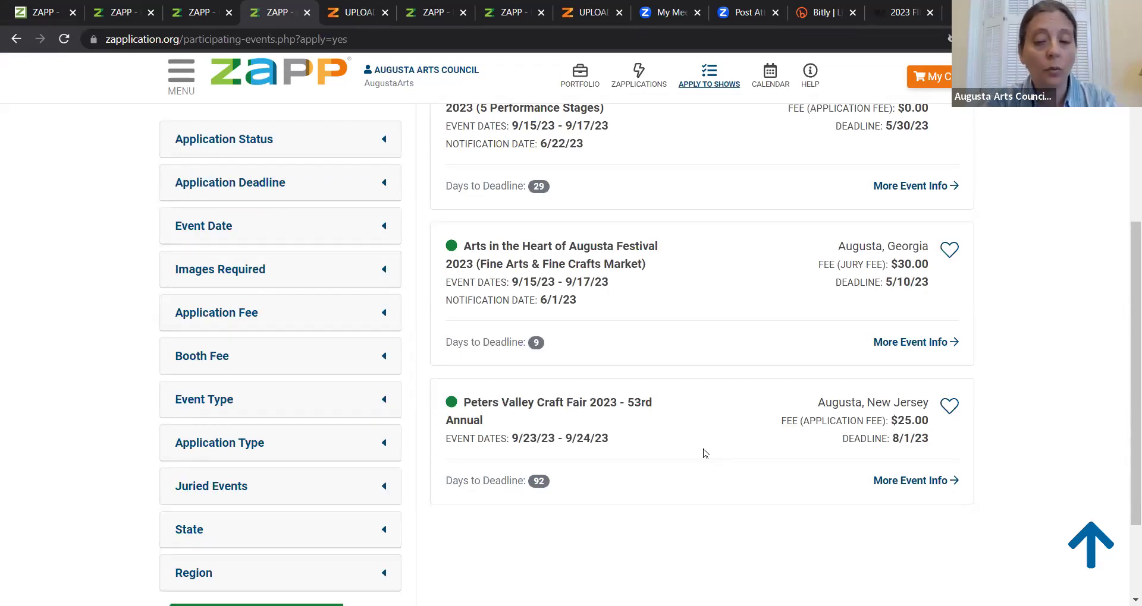
{"action": "scroll", "coordinate": [704, 454], "scroll_direction": "up", "scroll_amount": 2}
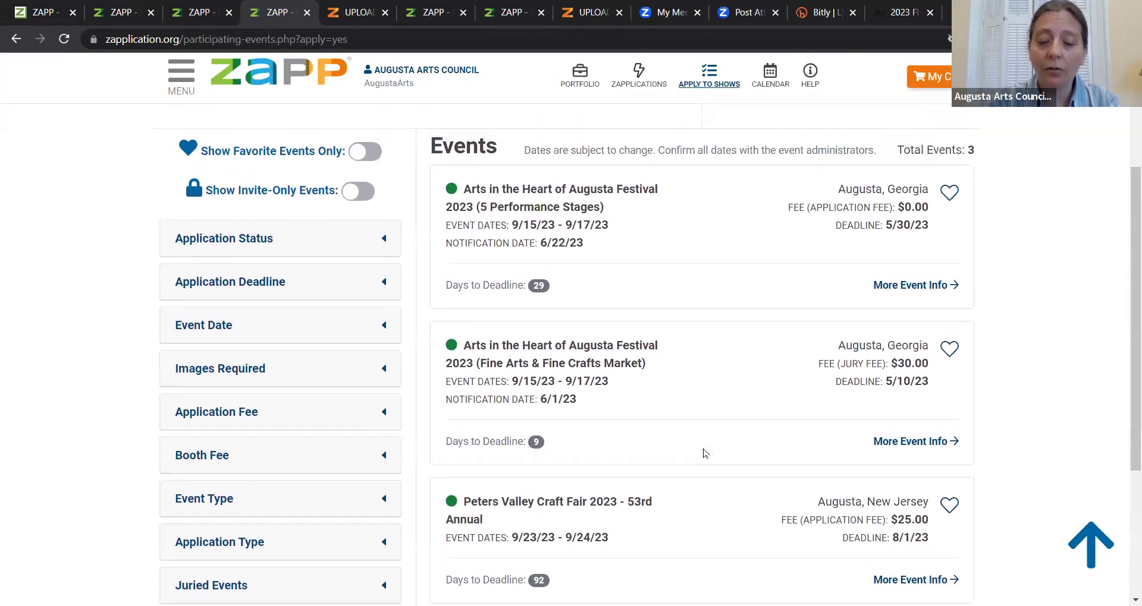
{"action": "scroll", "coordinate": [705, 453], "scroll_direction": "up", "scroll_amount": 2}
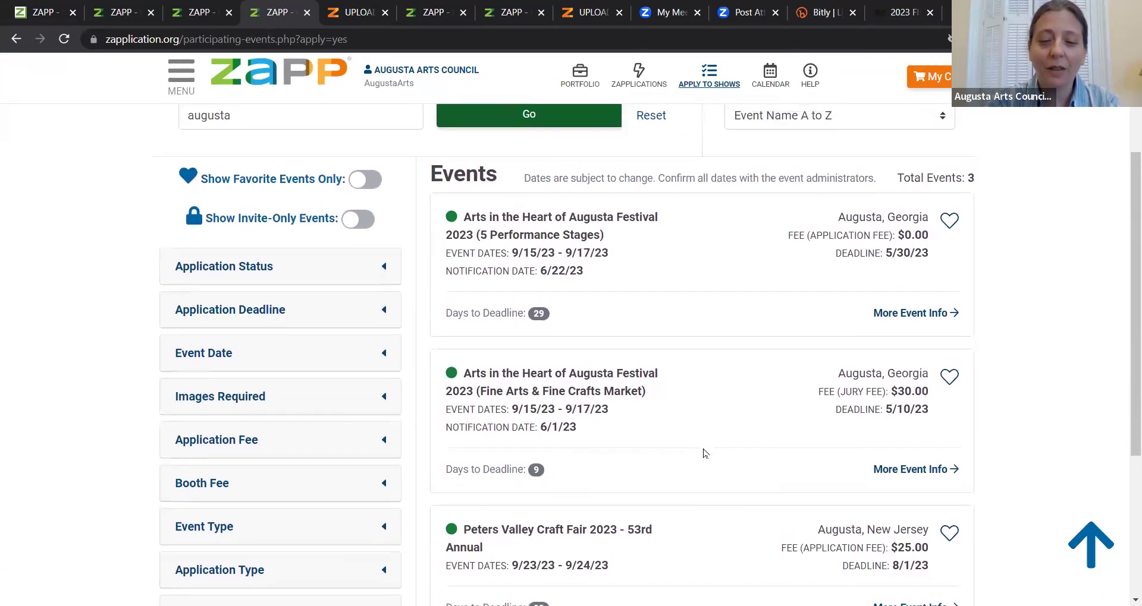
{"action": "scroll", "coordinate": [705, 453], "scroll_direction": "up", "scroll_amount": 1}
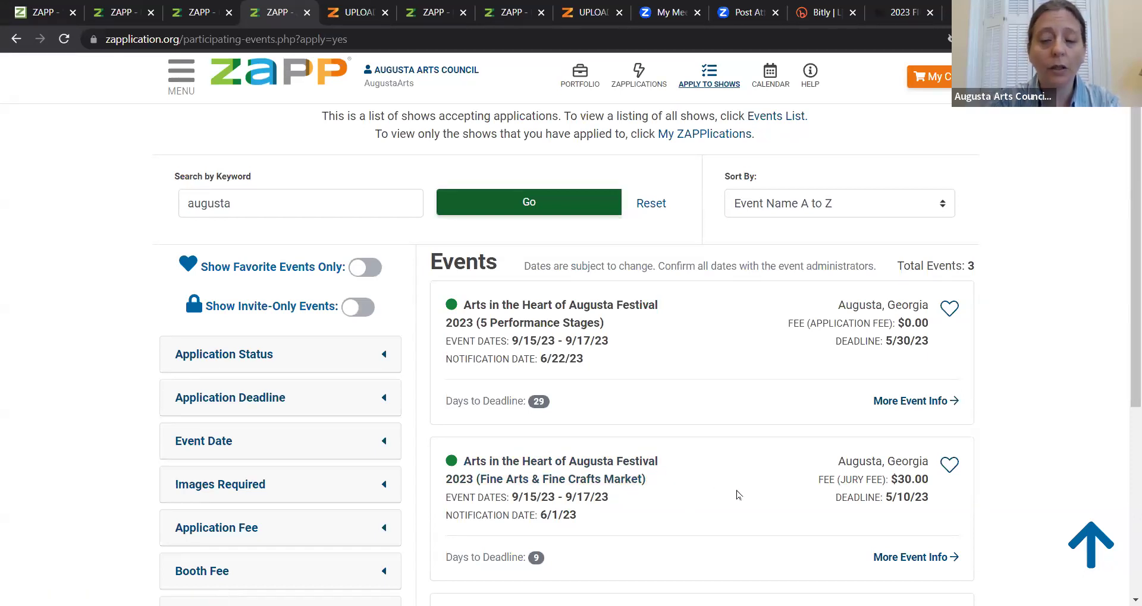
- Apply to Arts in the Heart of Augusta Festival 2023 (5 Performance Stages) and agree to its event agreement
{"action": "left_click", "coordinate": [537, 329]}
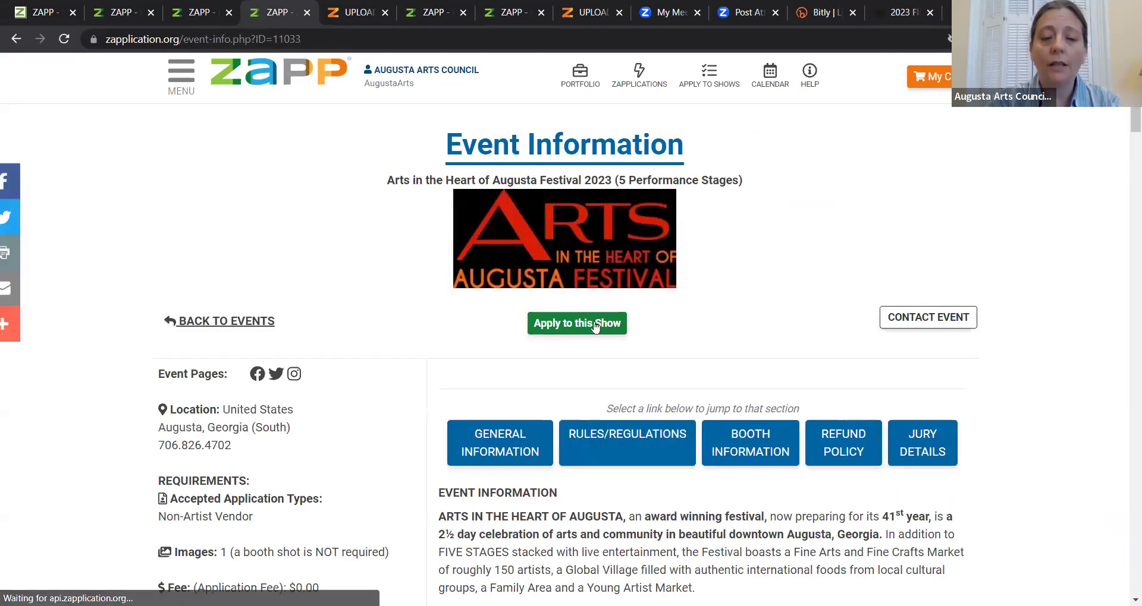
{"action": "left_click", "coordinate": [594, 326]}
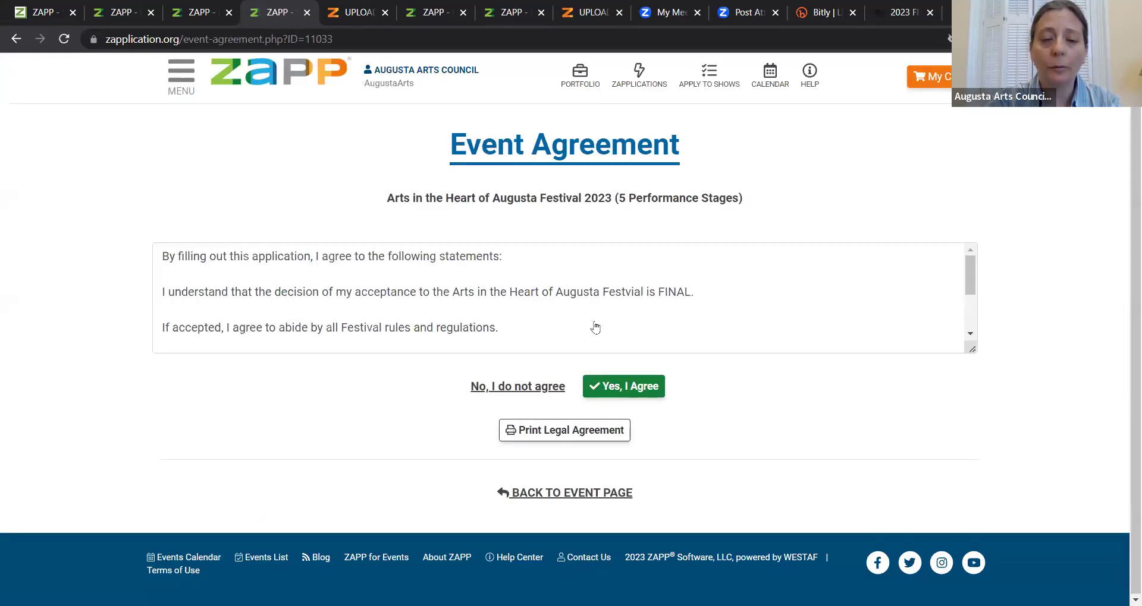
{"action": "left_click", "coordinate": [628, 387]}
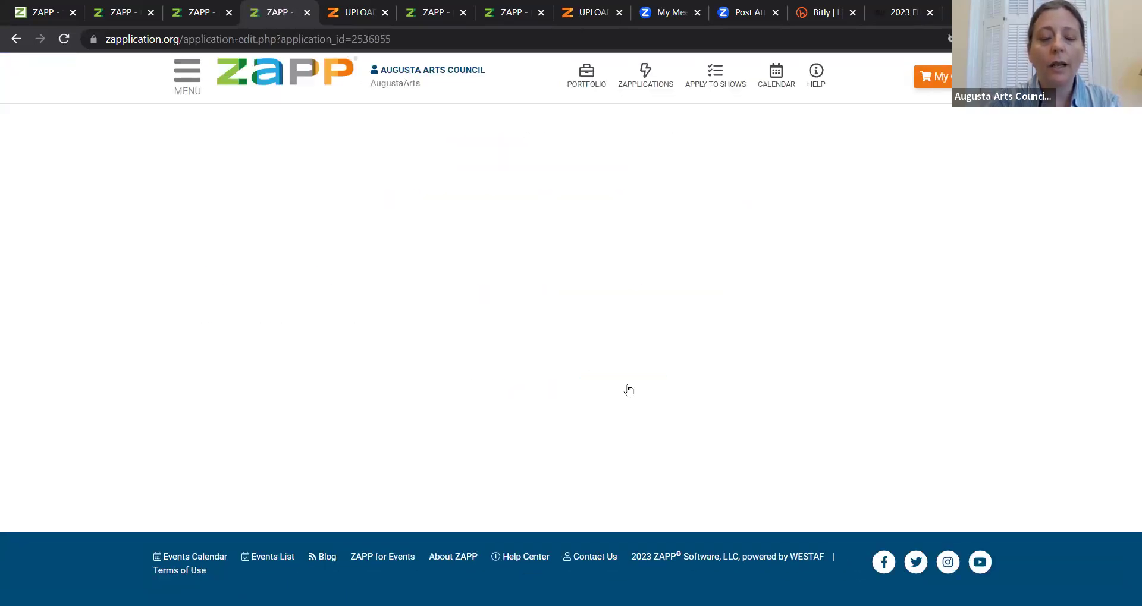
- Choose Family Stage as the Specific Medium Category
{"action": "scroll", "coordinate": [628, 388], "scroll_direction": "down", "scroll_amount": 2}
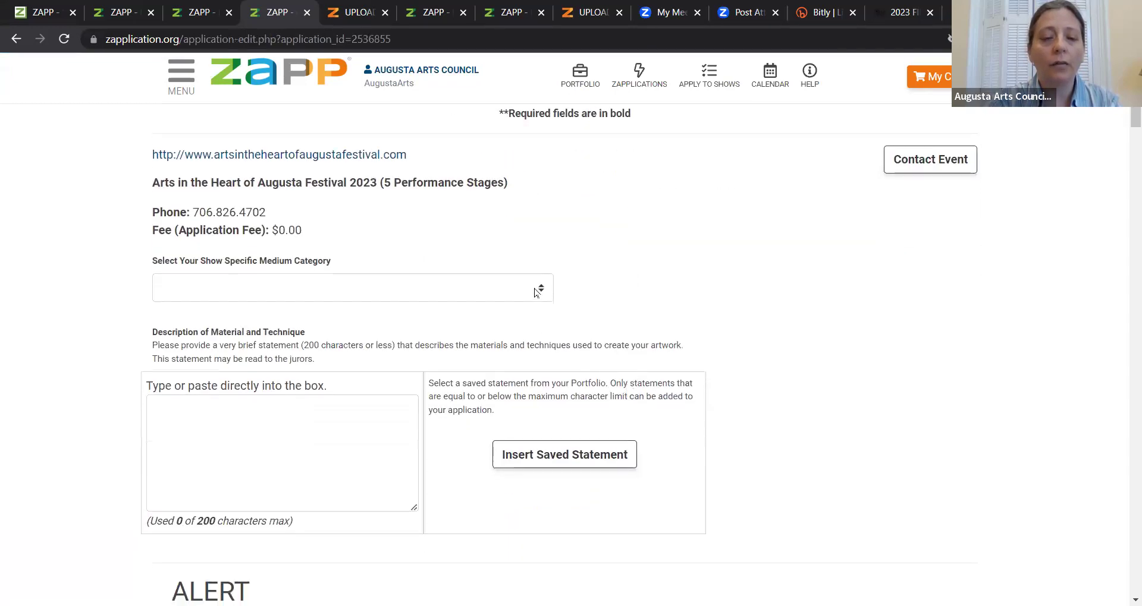
{"action": "left_click", "coordinate": [539, 286]}
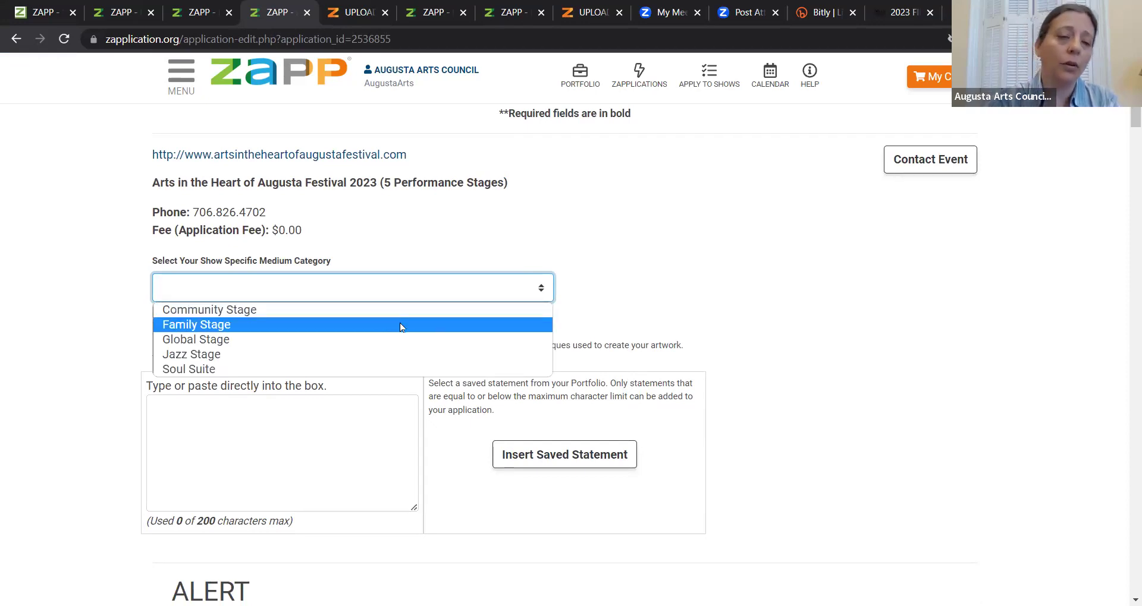
{"action": "left_click", "coordinate": [401, 327]}
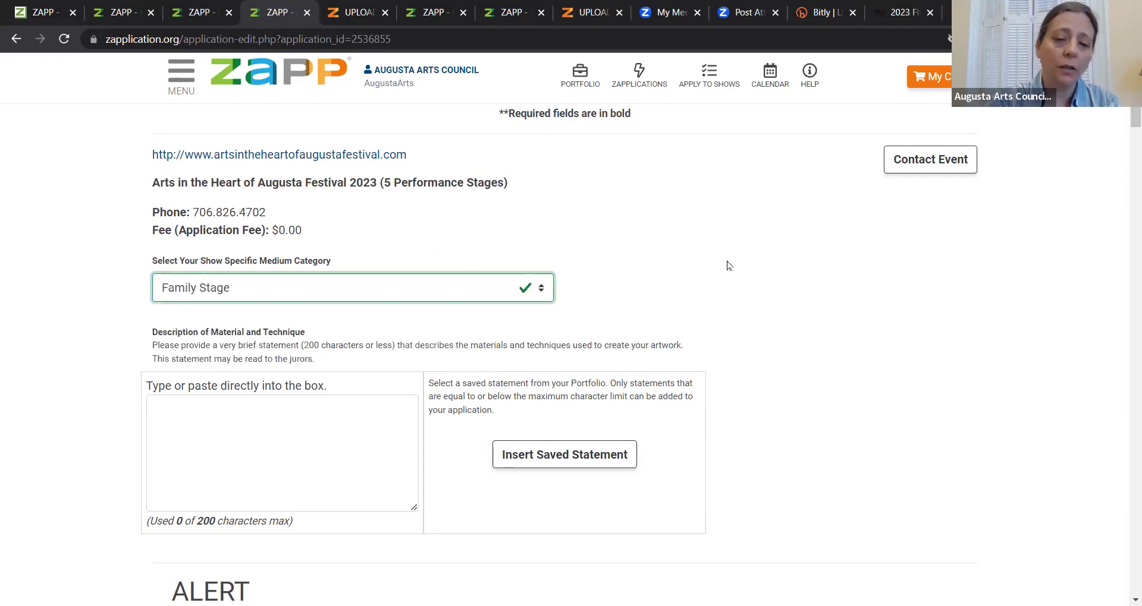
- Enter 'We create fun and beauty.' as the material and technique description
{"action": "scroll", "coordinate": [726, 263], "scroll_direction": "down", "scroll_amount": 3}
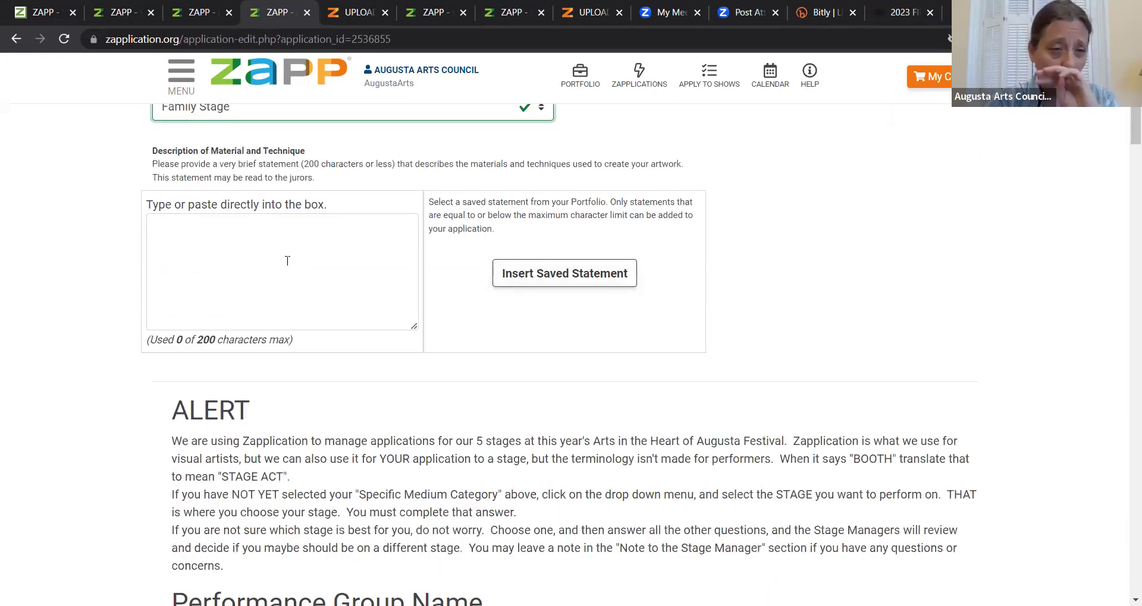
{"action": "left_click", "coordinate": [287, 261]}
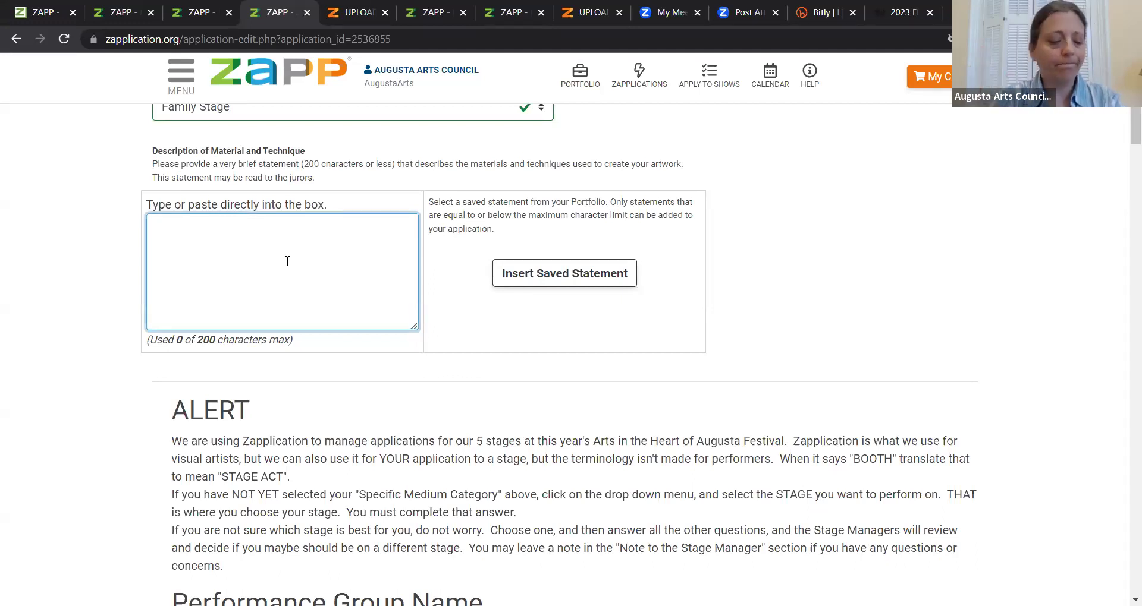
{"action": "type", "text": "WE"}
{"action": "key", "text": "BackSpace"}
{"action": "type", "text": "e "}
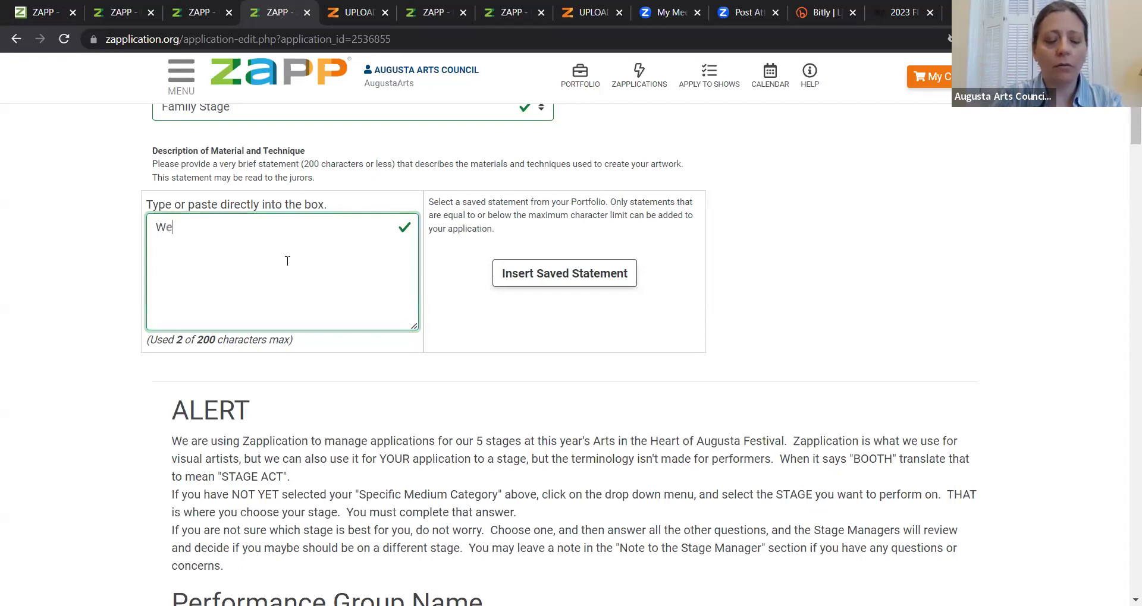
{"action": "type", "text": "create"}
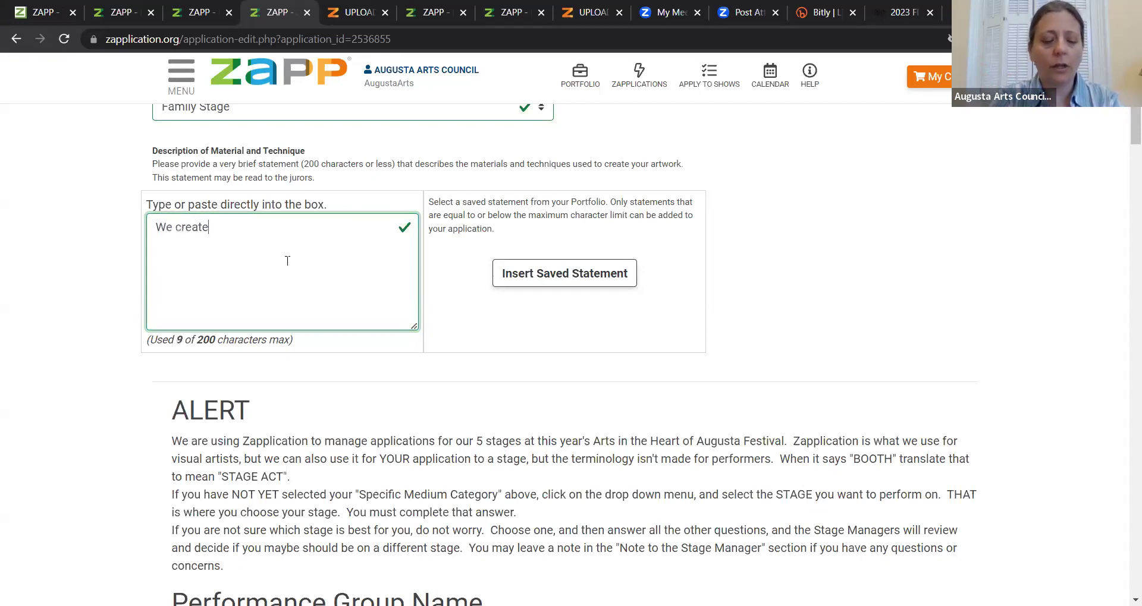
{"action": "type", "text": " fun and"}
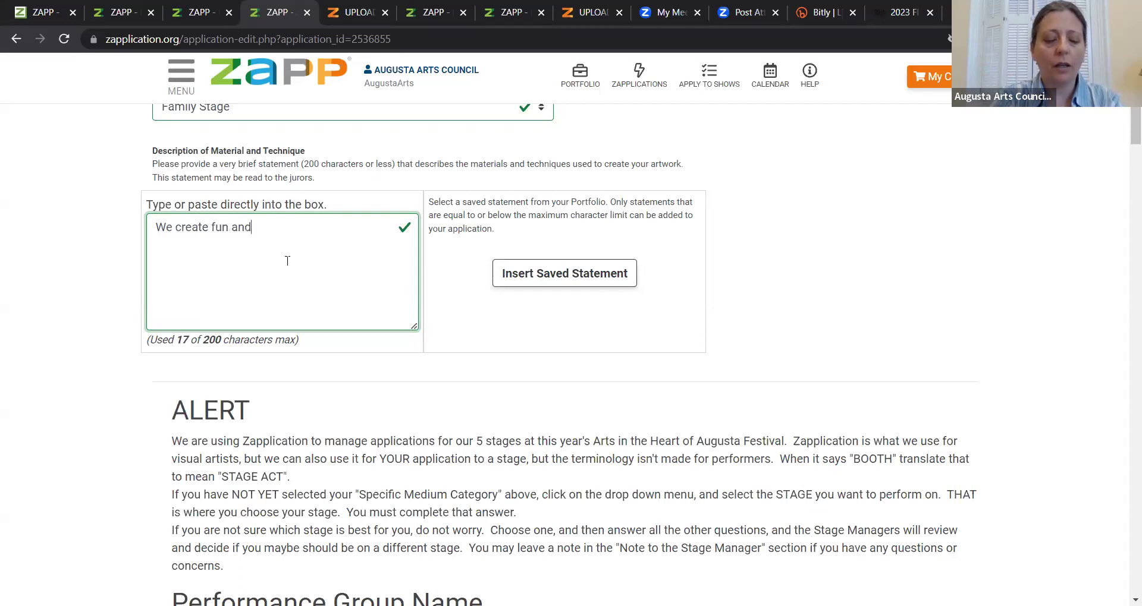
{"action": "type", "text": " beauty."}
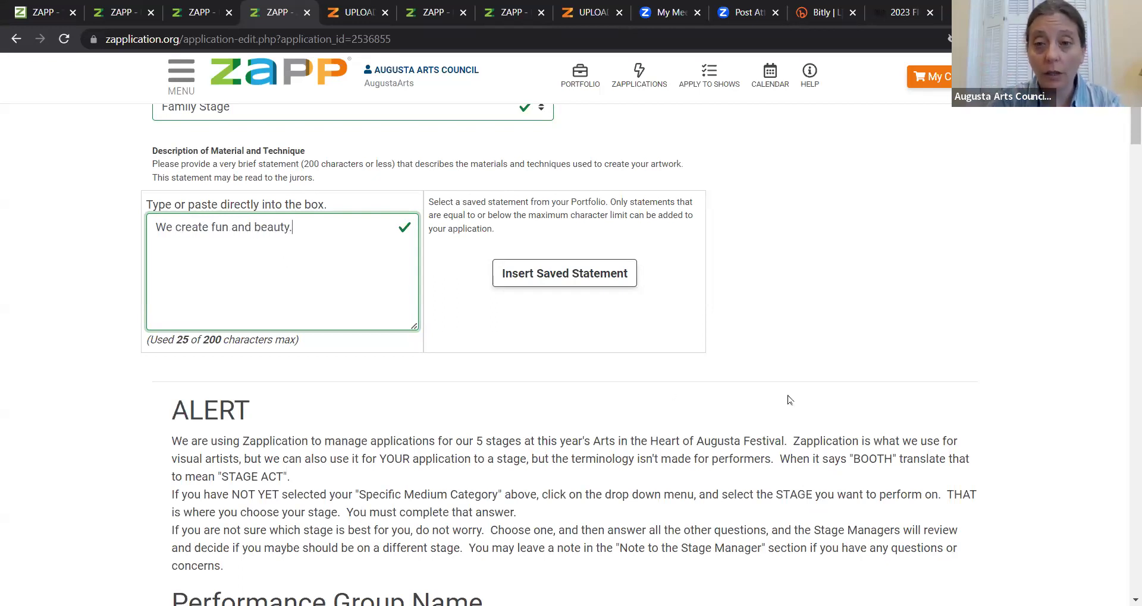
{"action": "scroll", "coordinate": [790, 400], "scroll_direction": "down", "scroll_amount": 5}
{"action": "scroll", "coordinate": [789, 399], "scroll_direction": "up", "scroll_amount": 3}
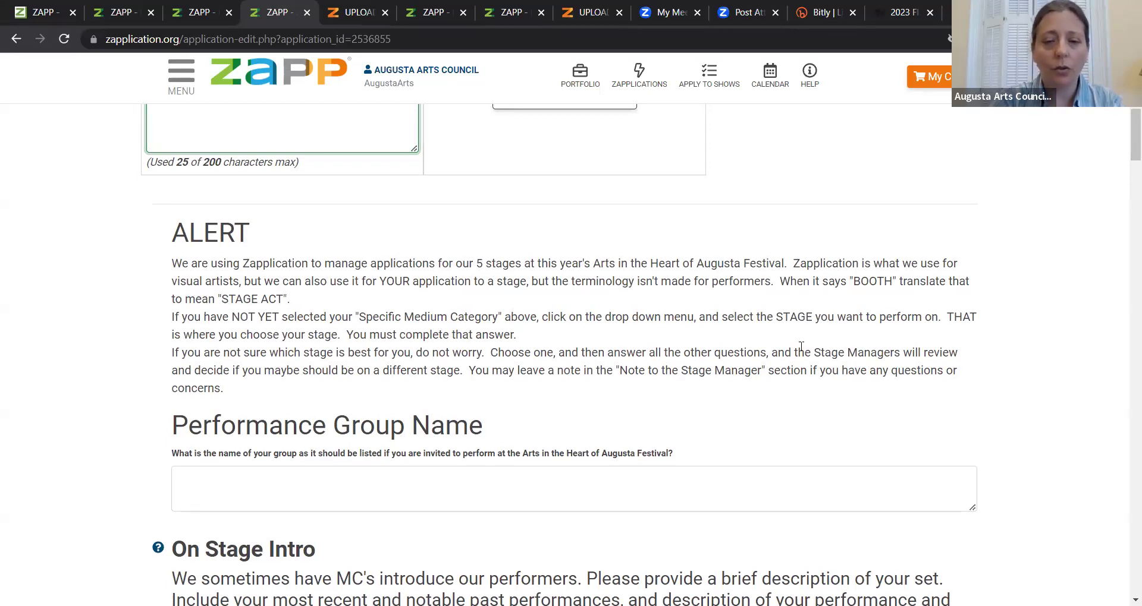
{"action": "scroll", "coordinate": [800, 346], "scroll_direction": "up", "scroll_amount": 3}
{"action": "scroll", "coordinate": [801, 346], "scroll_direction": "up", "scroll_amount": 1}
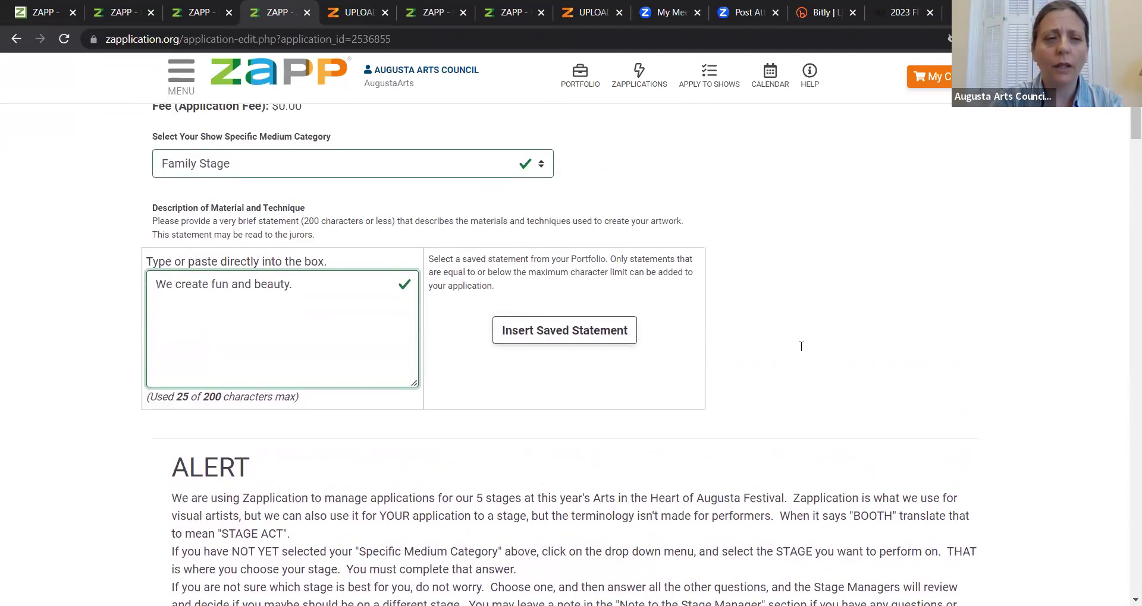
{"action": "left_click_drag", "start_coordinate": [747, 307], "coordinate": [718, 177]}
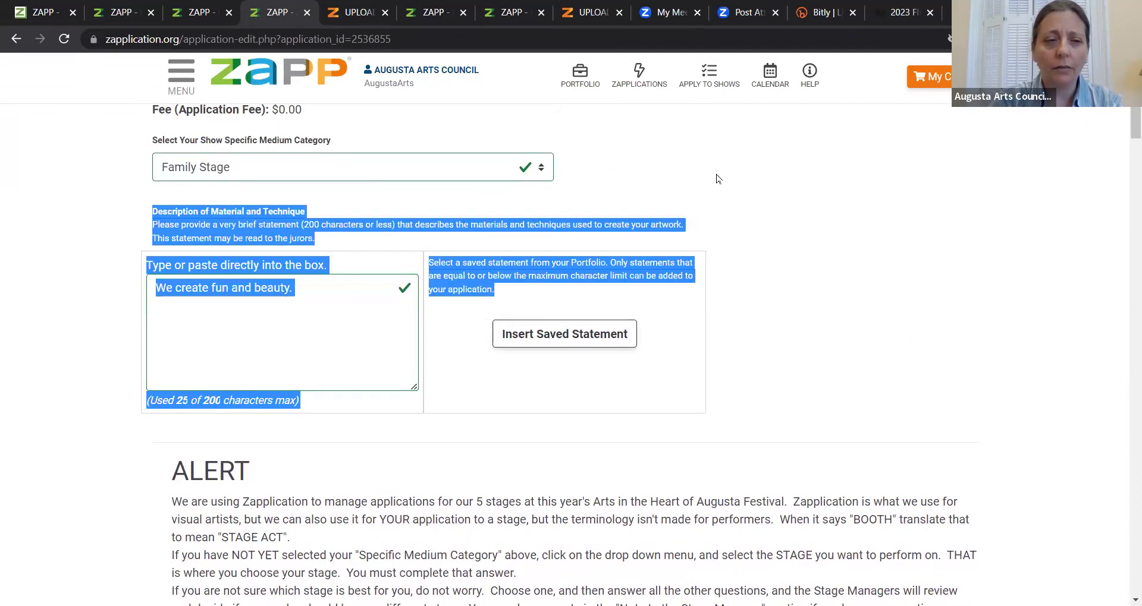
{"action": "left_click", "coordinate": [637, 126]}
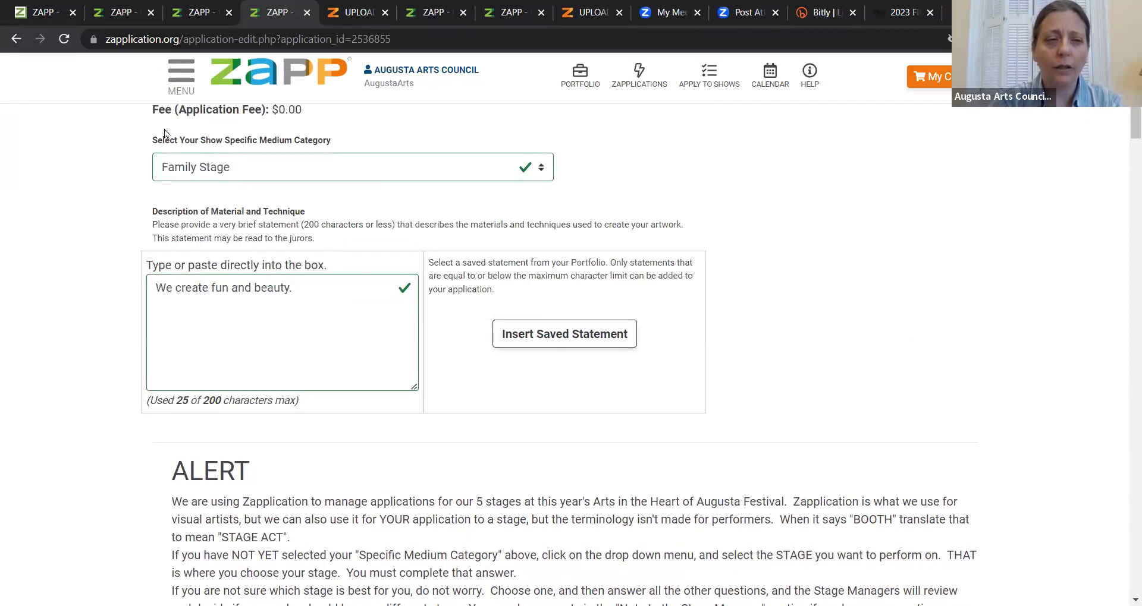
{"action": "left_click_drag", "start_coordinate": [147, 139], "coordinate": [359, 140]}
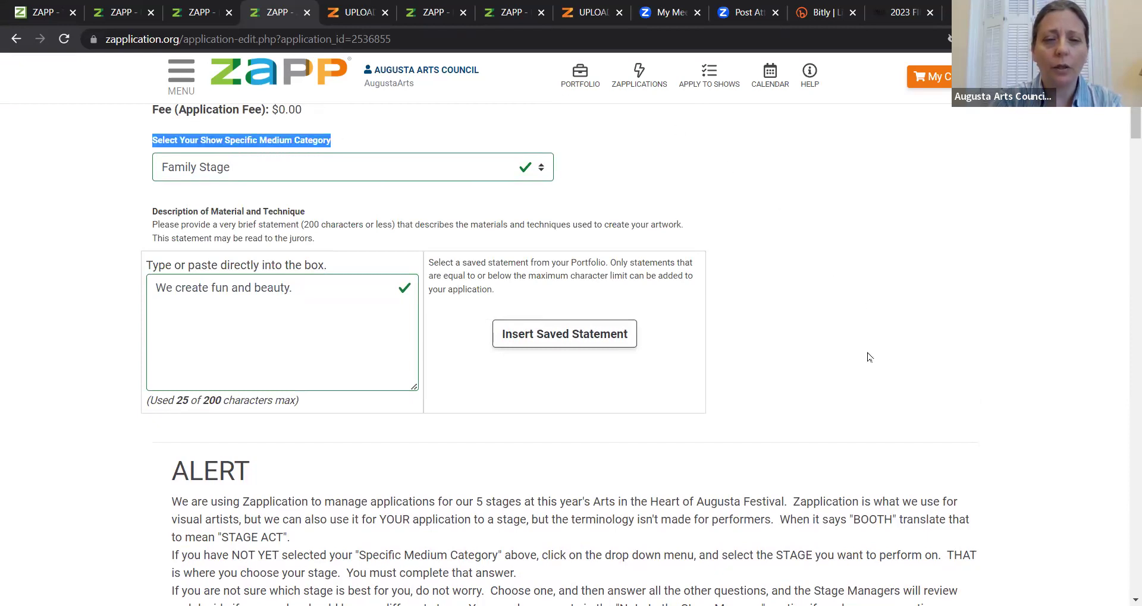
{"action": "left_click", "coordinate": [850, 373]}
{"action": "scroll", "coordinate": [852, 373], "scroll_direction": "down", "scroll_amount": 1}
{"action": "scroll", "coordinate": [849, 373], "scroll_direction": "down", "scroll_amount": 5}
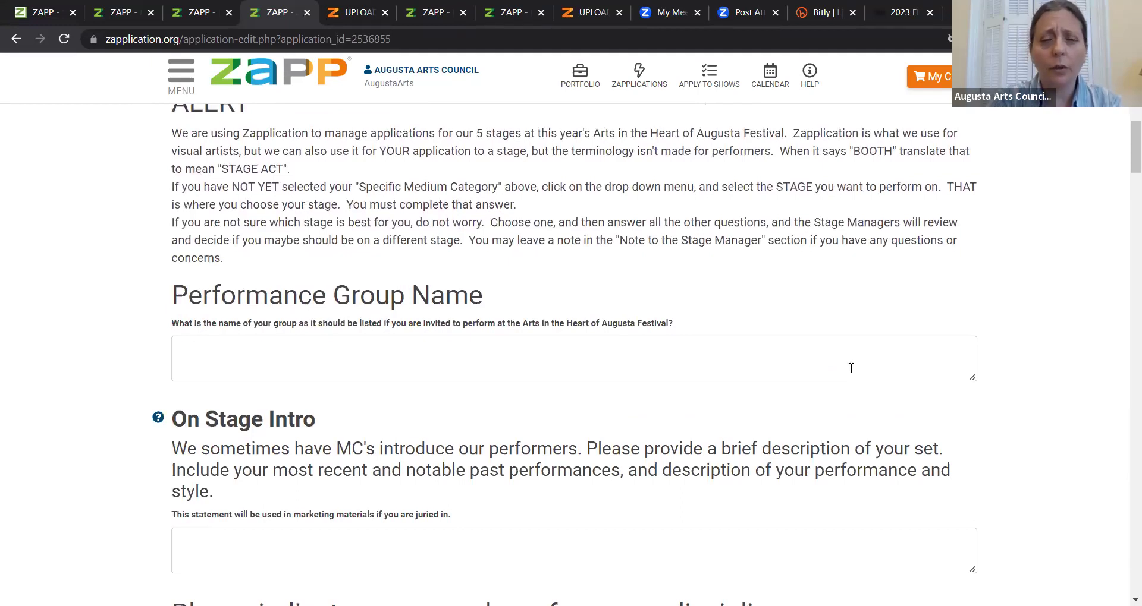
{"action": "scroll", "coordinate": [844, 258], "scroll_direction": "up", "scroll_amount": 1}
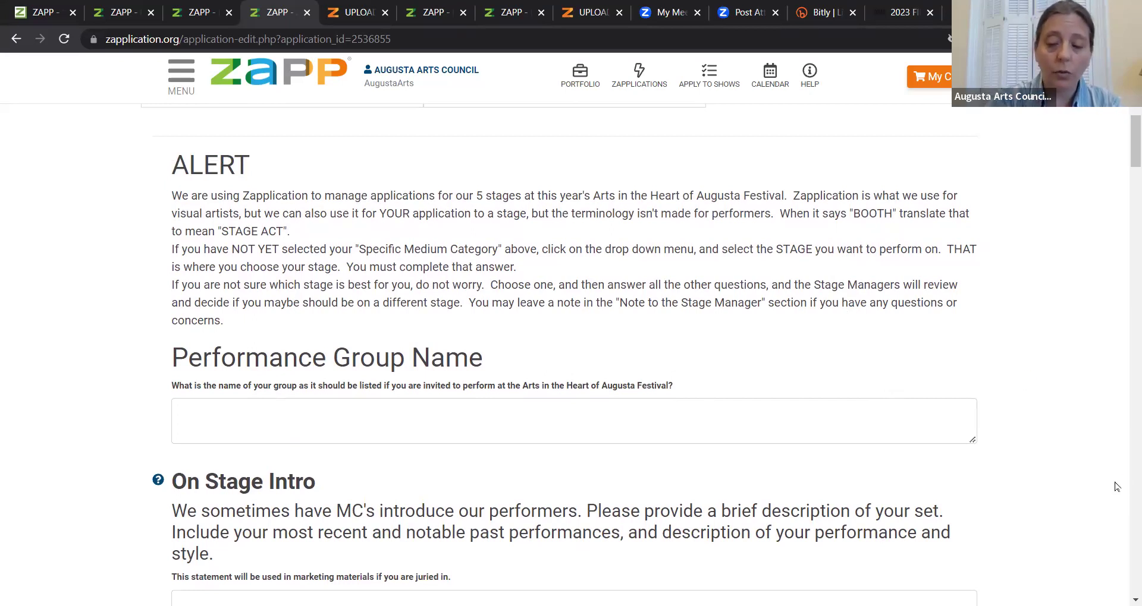
- Enter 'Greater Augusta Arts Council' as the Performance Group Name
{"action": "left_click", "coordinate": [660, 418]}
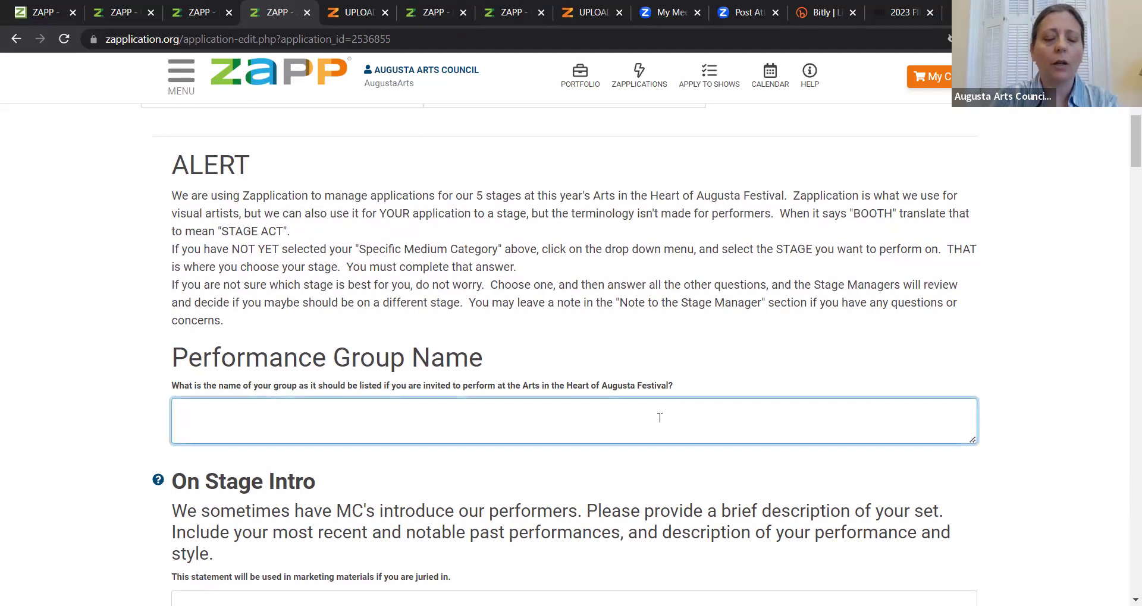
{"action": "type", "text": "G"}
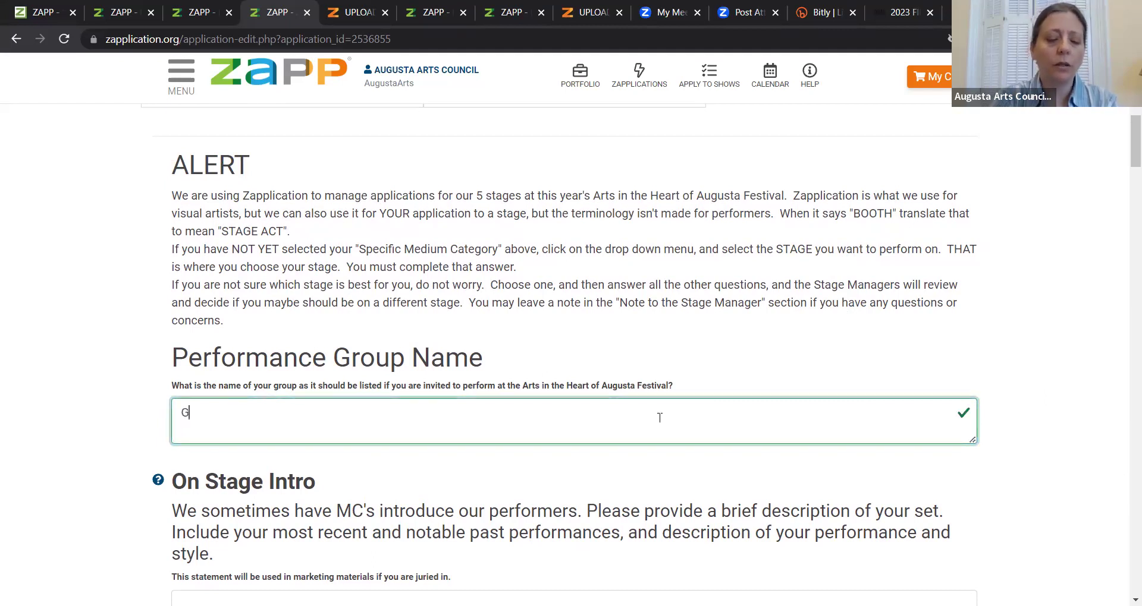
{"action": "type", "text": "reater Augusta A"}
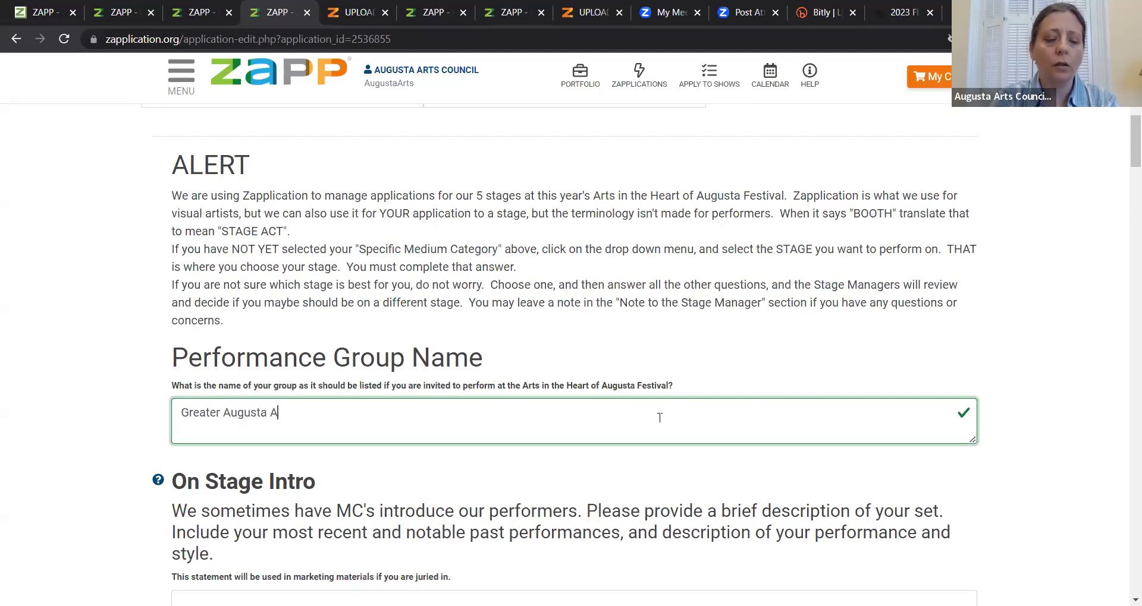
{"action": "type", "text": "rts Council"}
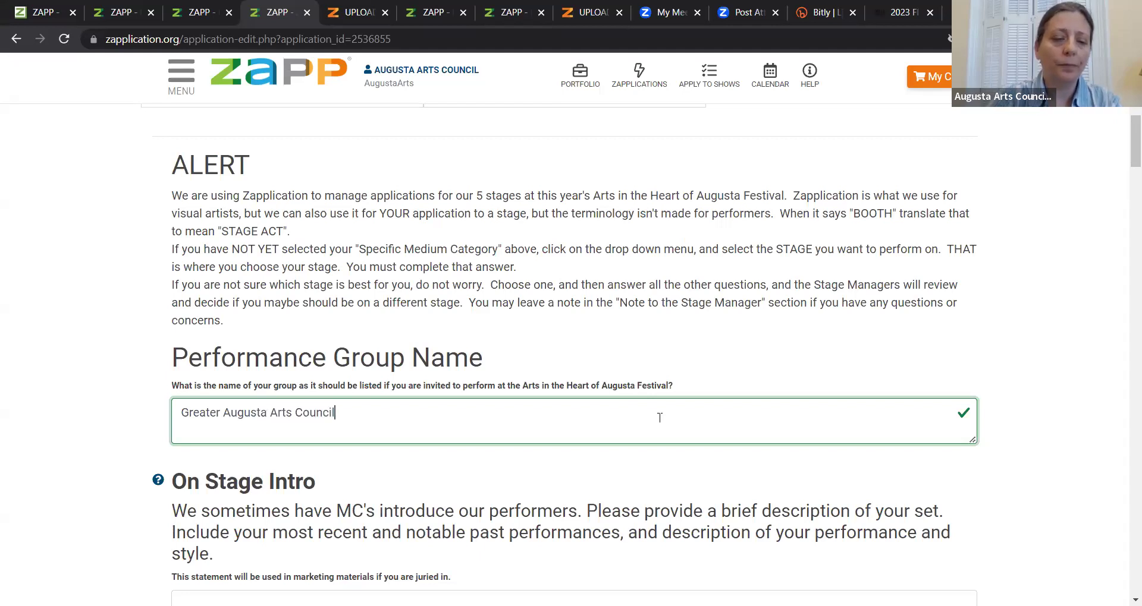
{"action": "scroll", "coordinate": [660, 417], "scroll_direction": "down", "scroll_amount": 4}
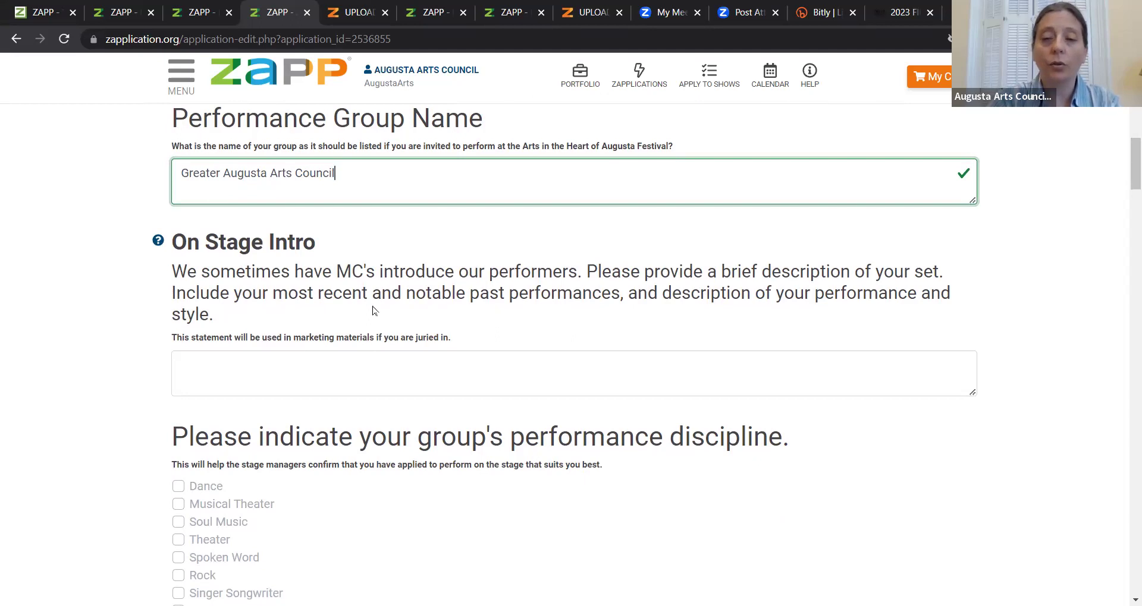
- Check the On Stage Intro guidance, then describe the group of 5 ladies and thousands of volunteers
{"action": "left_click", "coordinate": [158, 244]}
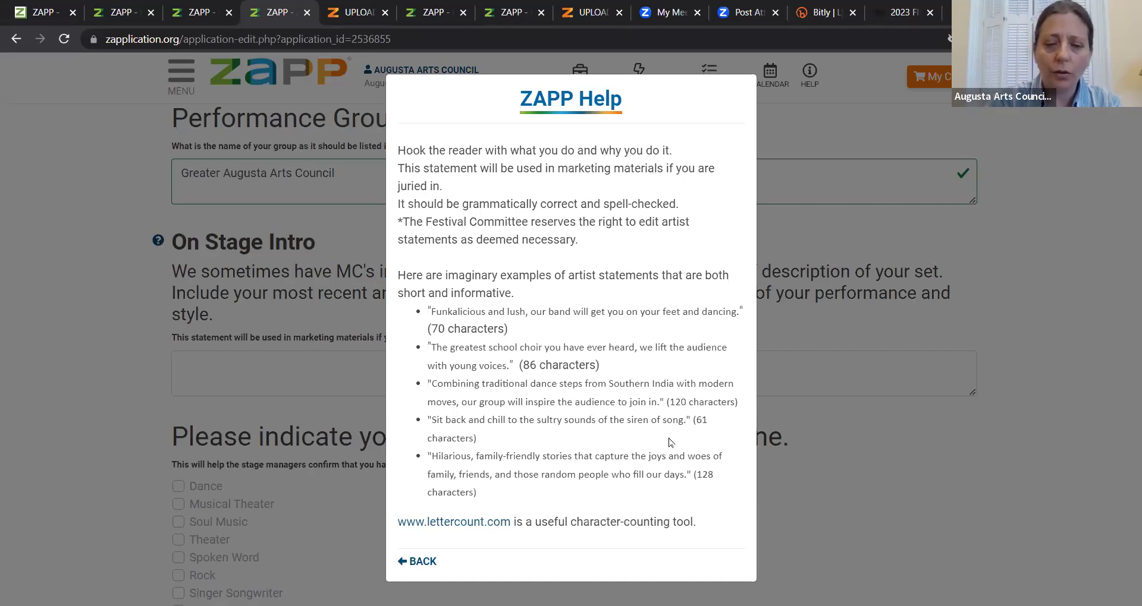
{"action": "left_click", "coordinate": [904, 436]}
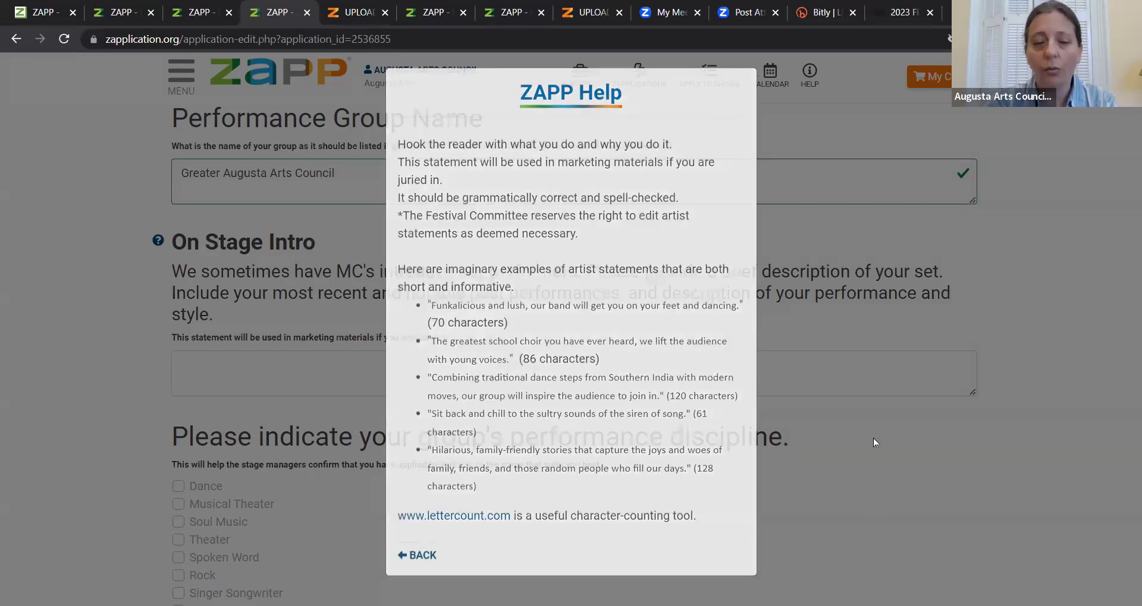
{"action": "left_click", "coordinate": [694, 365]}
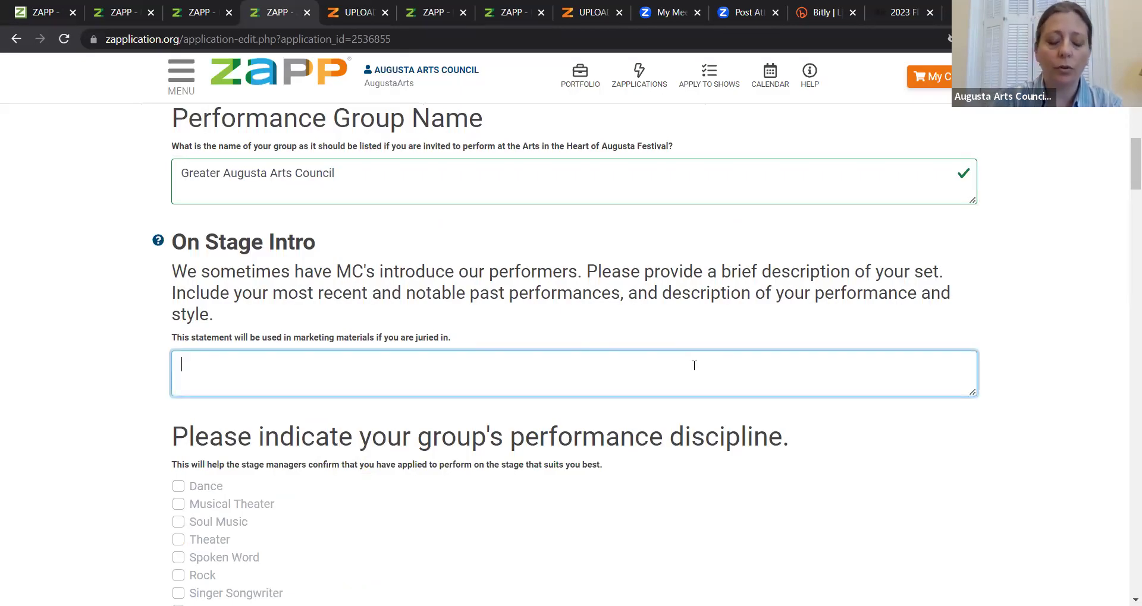
{"action": "type", "text": "Our gr"}
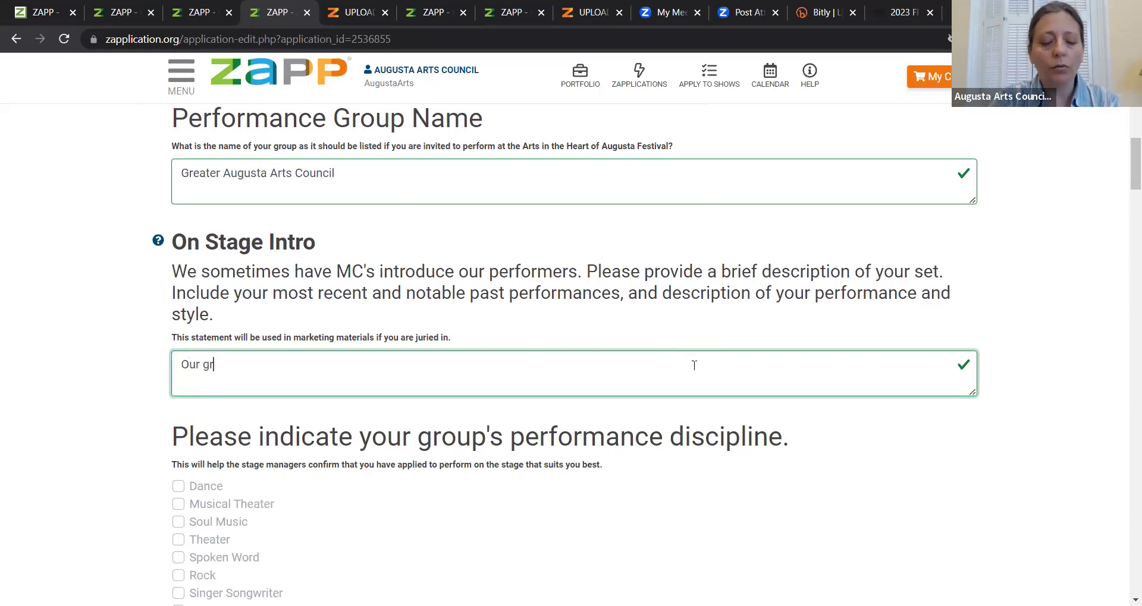
{"action": "type", "text": "oup is ma"}
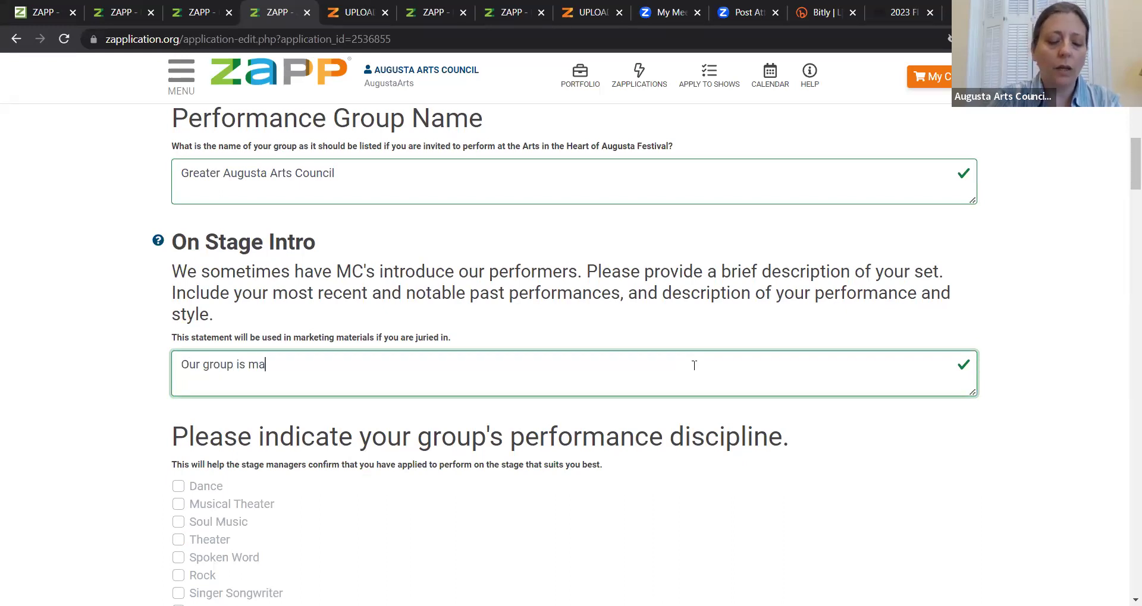
{"action": "type", "text": "de up of "}
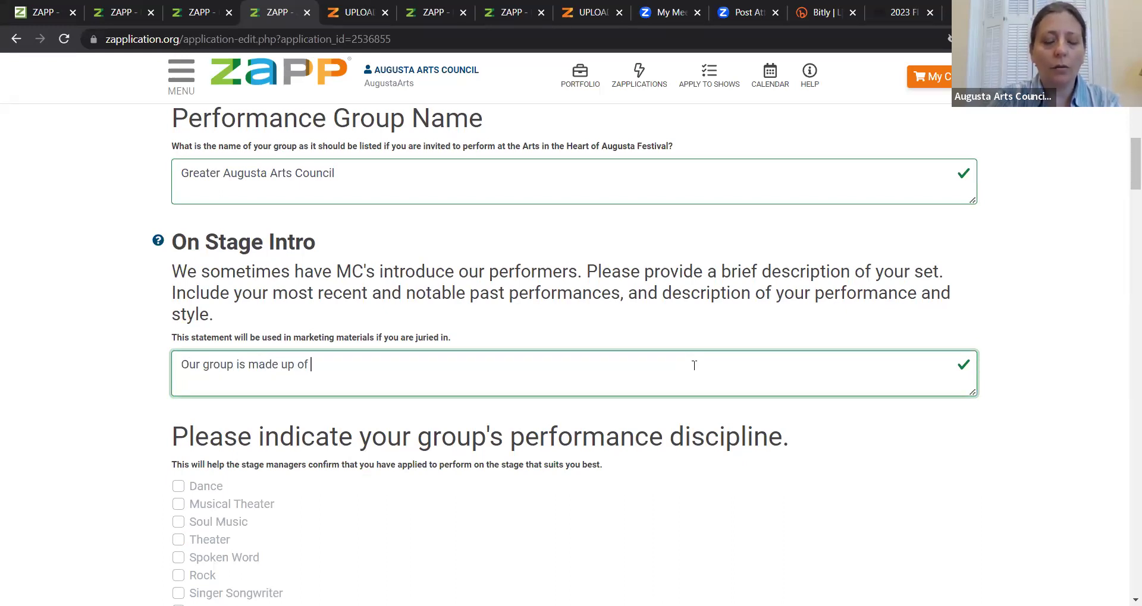
{"action": "type", "text": "5 "}
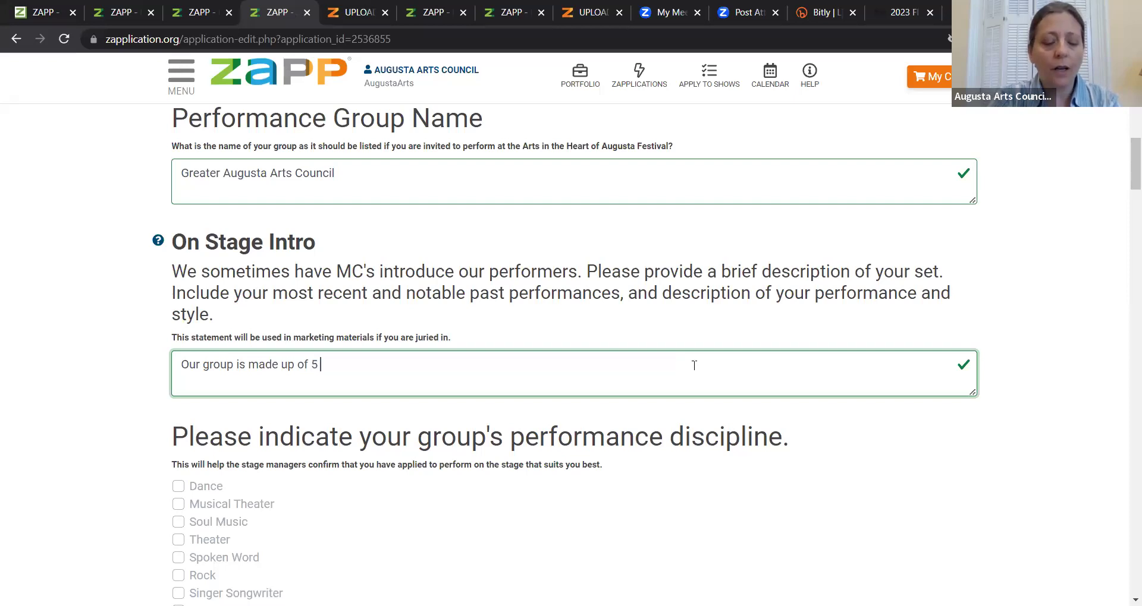
{"action": "type", "text": "ladies"}
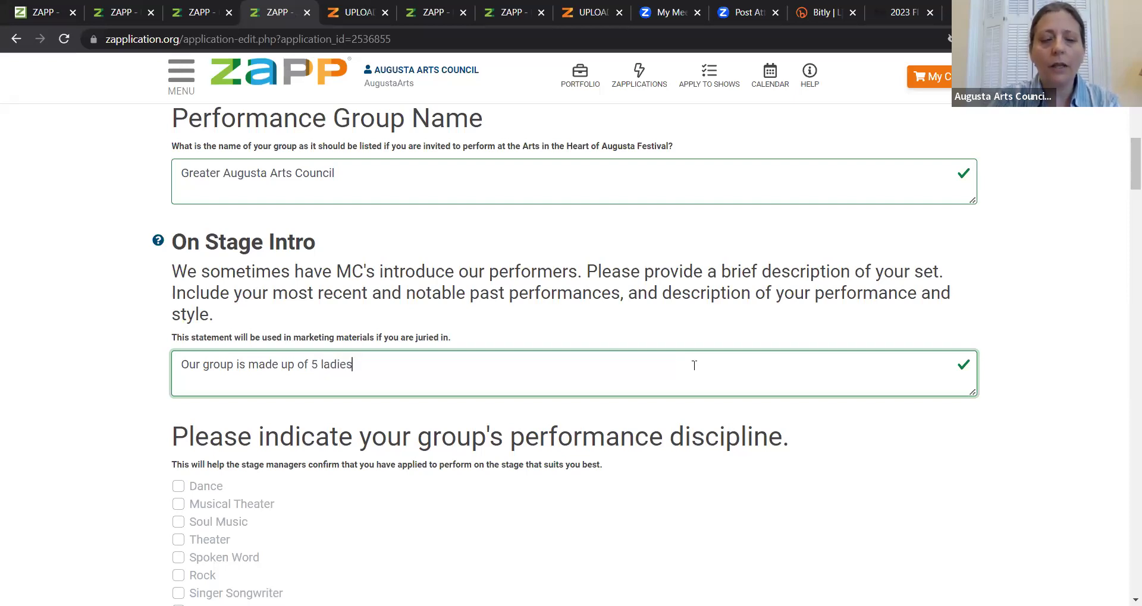
{"action": "type", "text": " who wo"}
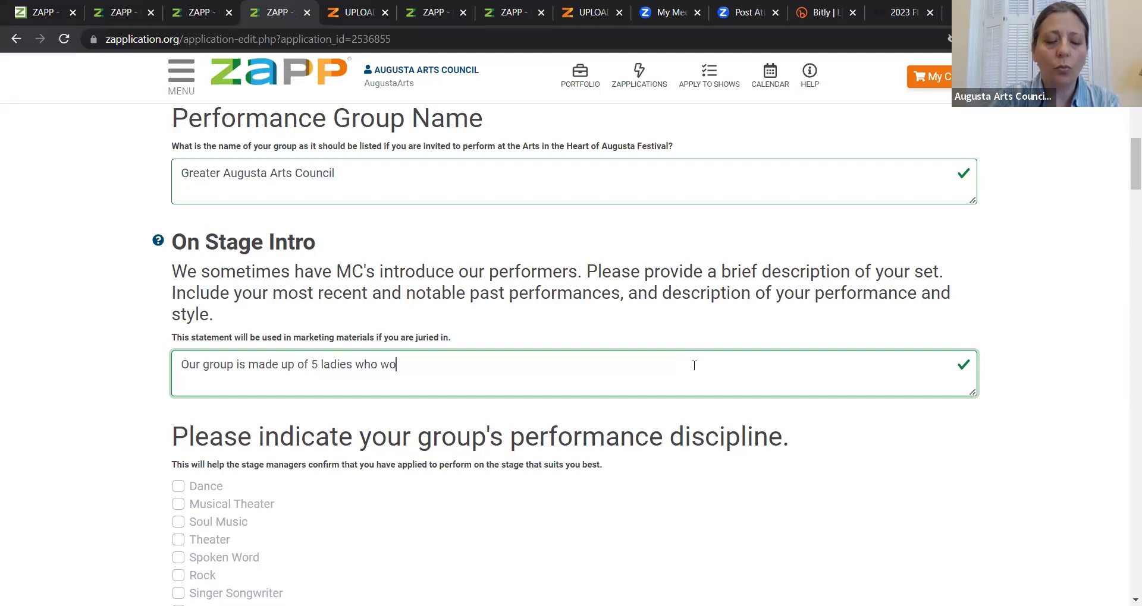
{"action": "key", "text": "BackSpace"}
{"action": "type", "text": "ear all th"}
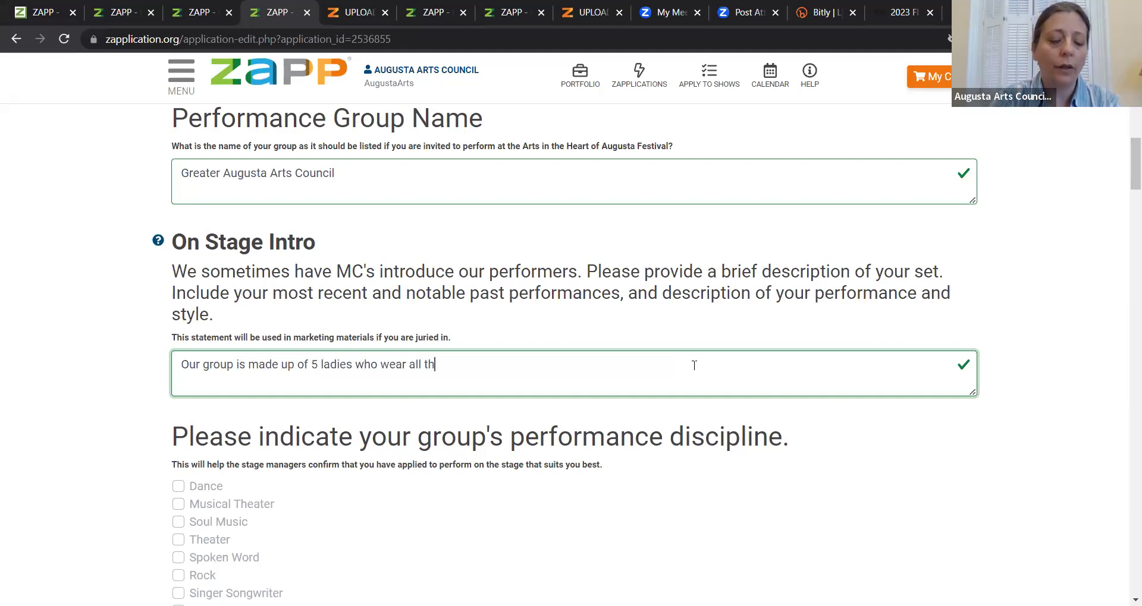
{"action": "type", "text": "e hats and "}
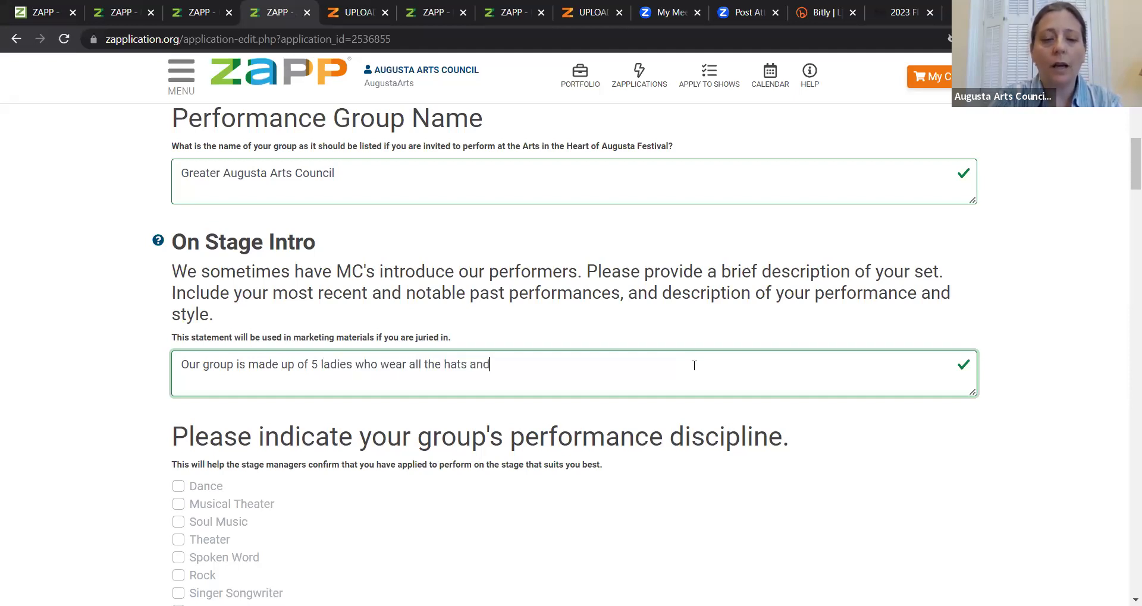
{"action": "type", "text": "tho"}
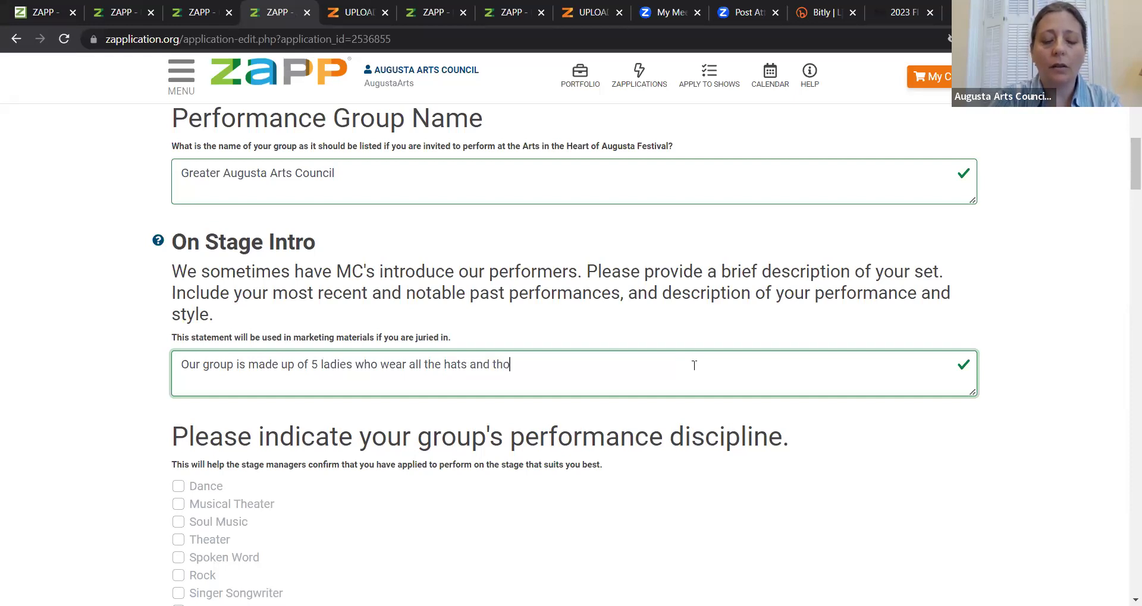
{"action": "type", "text": "usa"}
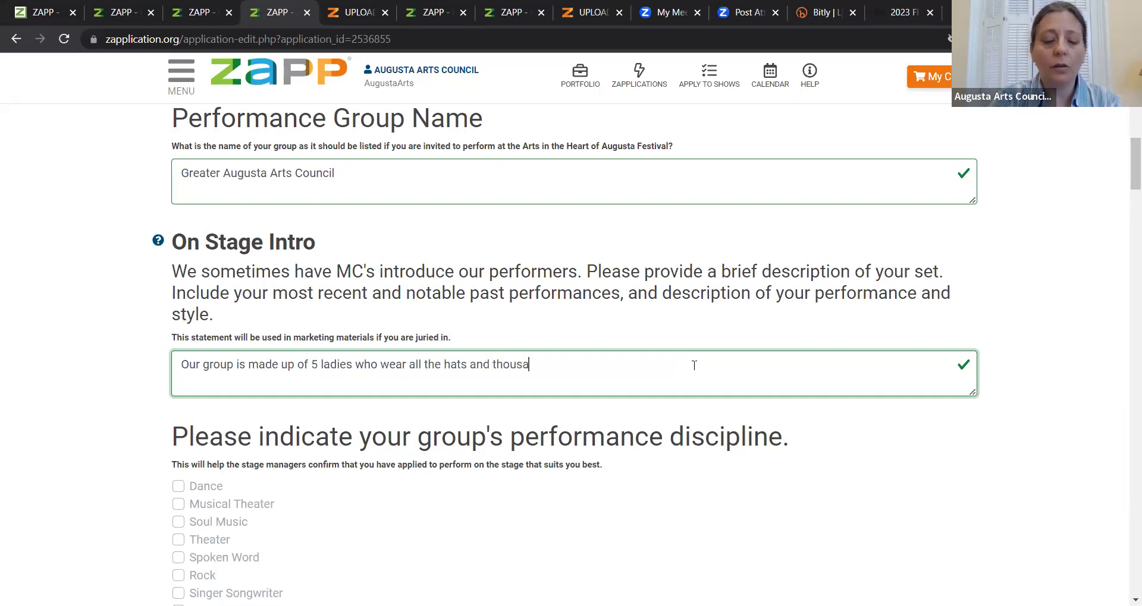
{"action": "type", "text": "nds of vol"}
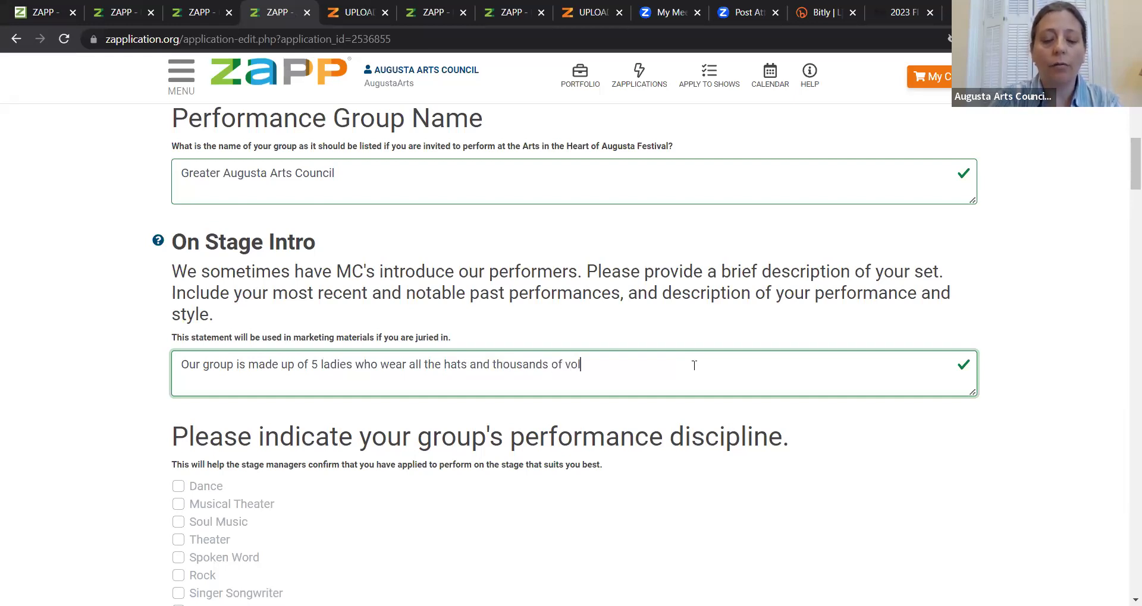
{"action": "type", "text": "unteers"}
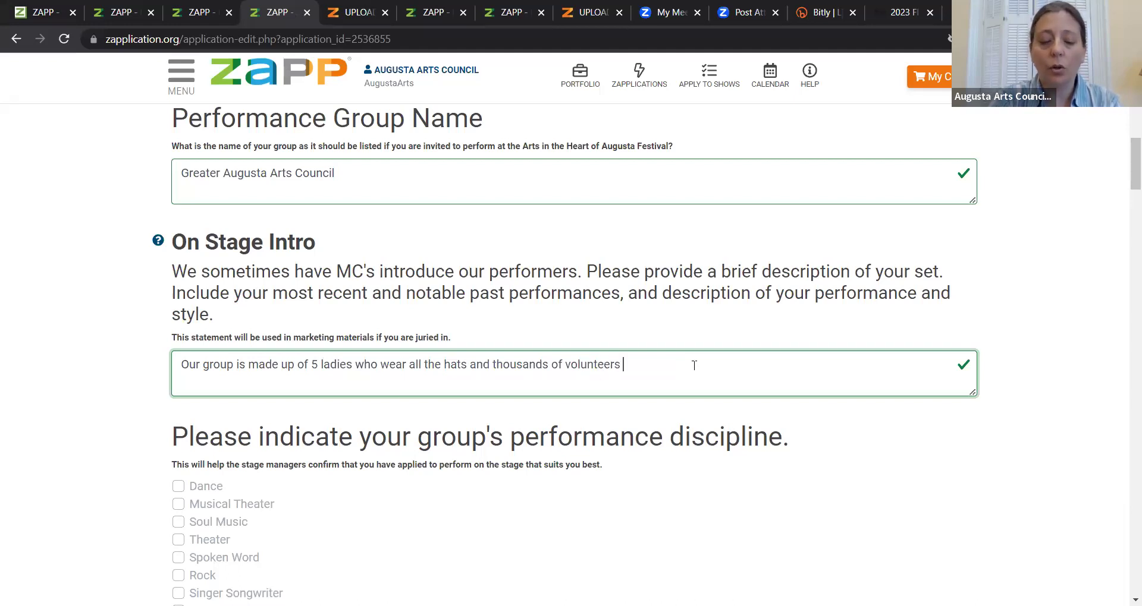
{"action": "type", "text": " who help"}
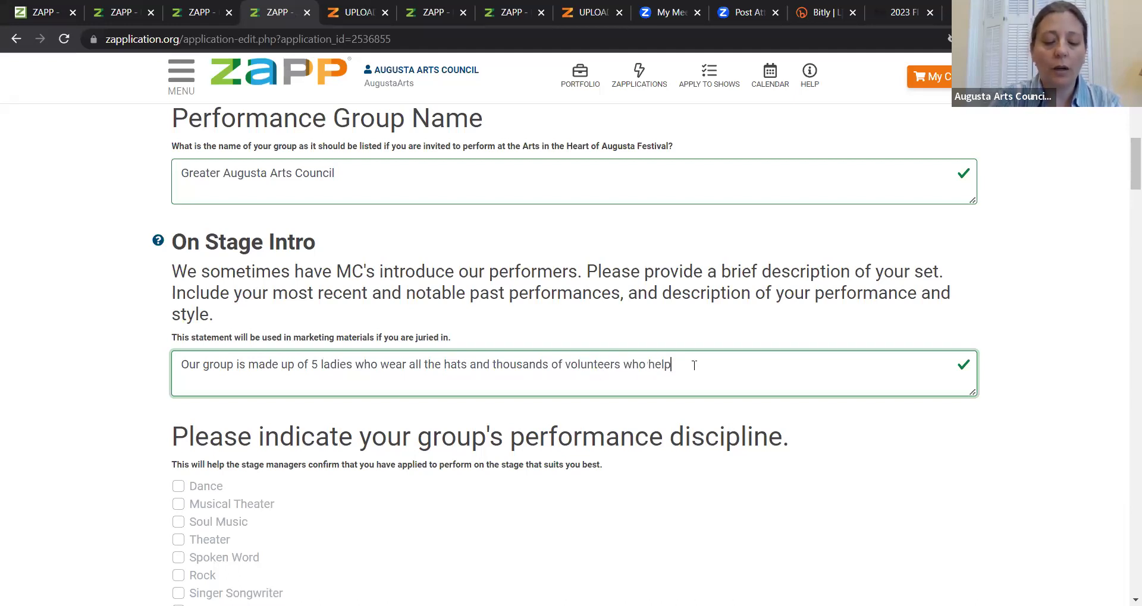
{"action": "type", "text": " mak"}
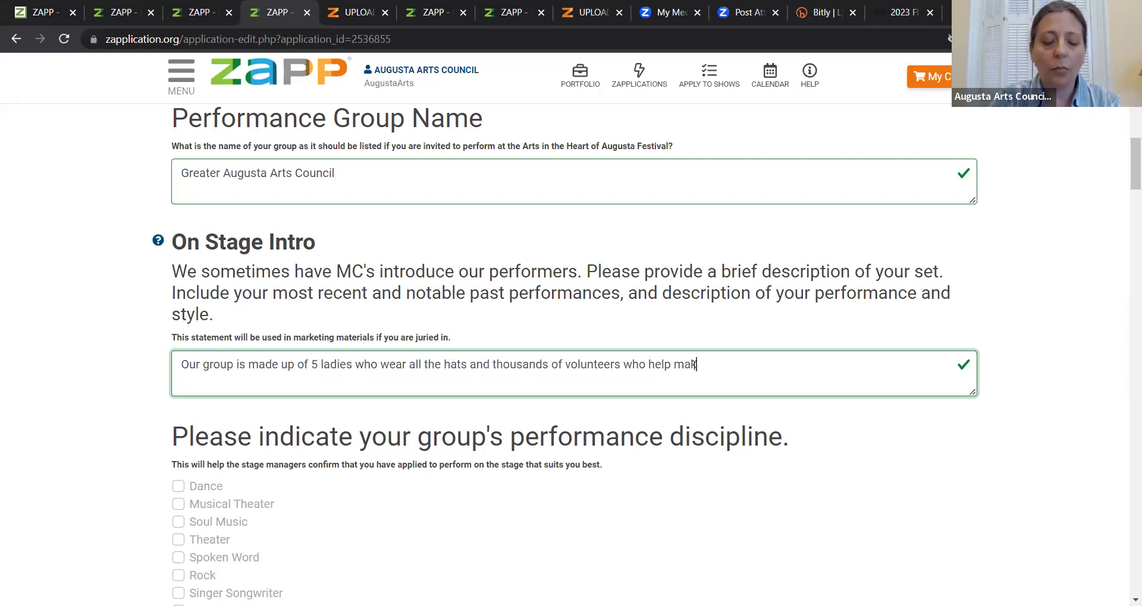
{"action": "type", "text": "e the fun happen."}
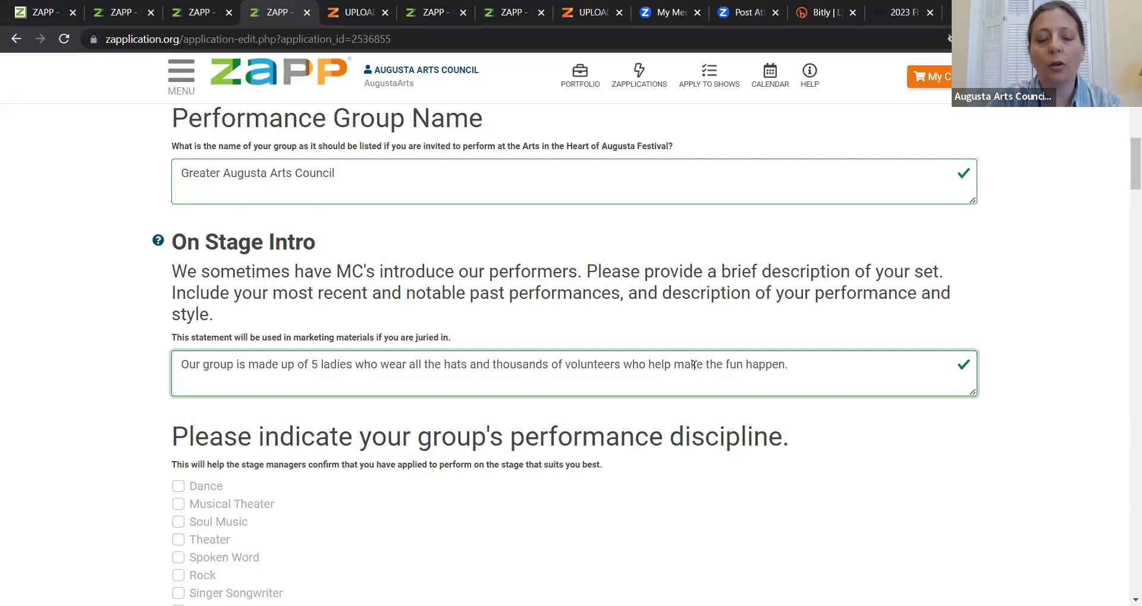
- Tick Spoken Word as the group's performance discipline
{"action": "scroll", "coordinate": [693, 368], "scroll_direction": "down", "scroll_amount": 3}
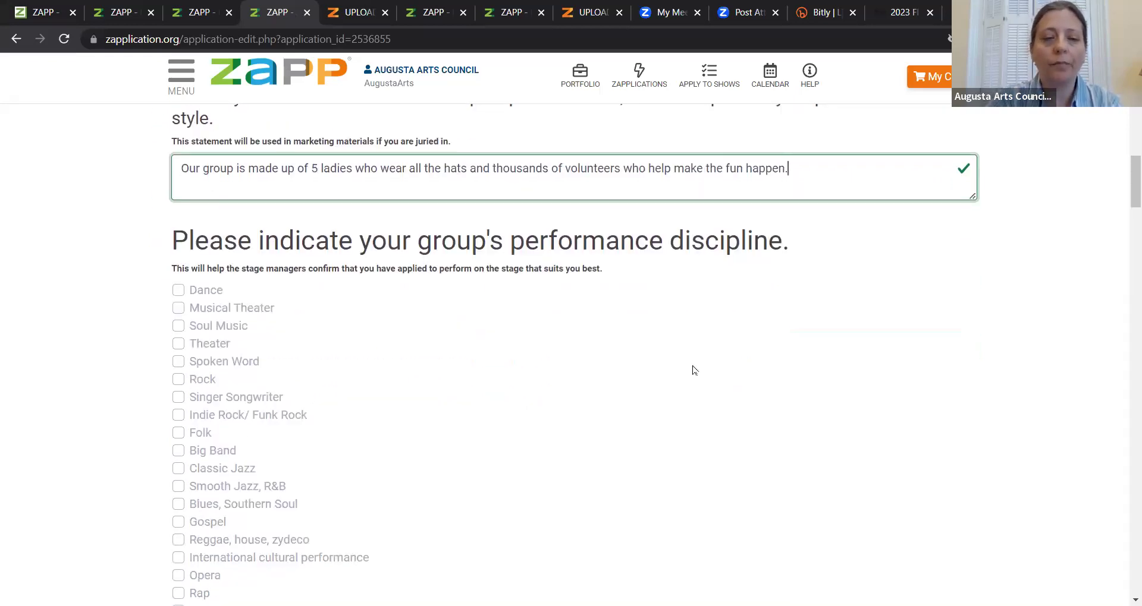
{"action": "scroll", "coordinate": [693, 370], "scroll_direction": "down", "scroll_amount": 2}
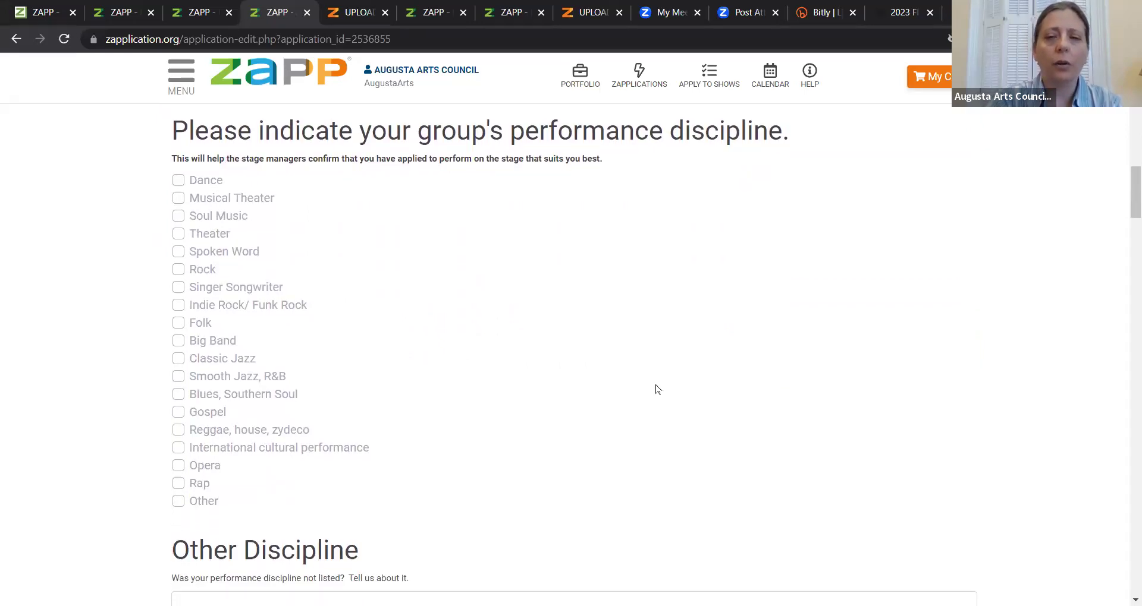
{"action": "left_click", "coordinate": [179, 252]}
- Read and dismiss the Twitter handle guidance, moving down to the performance day options
{"action": "scroll", "coordinate": [664, 414], "scroll_direction": "down", "scroll_amount": 5}
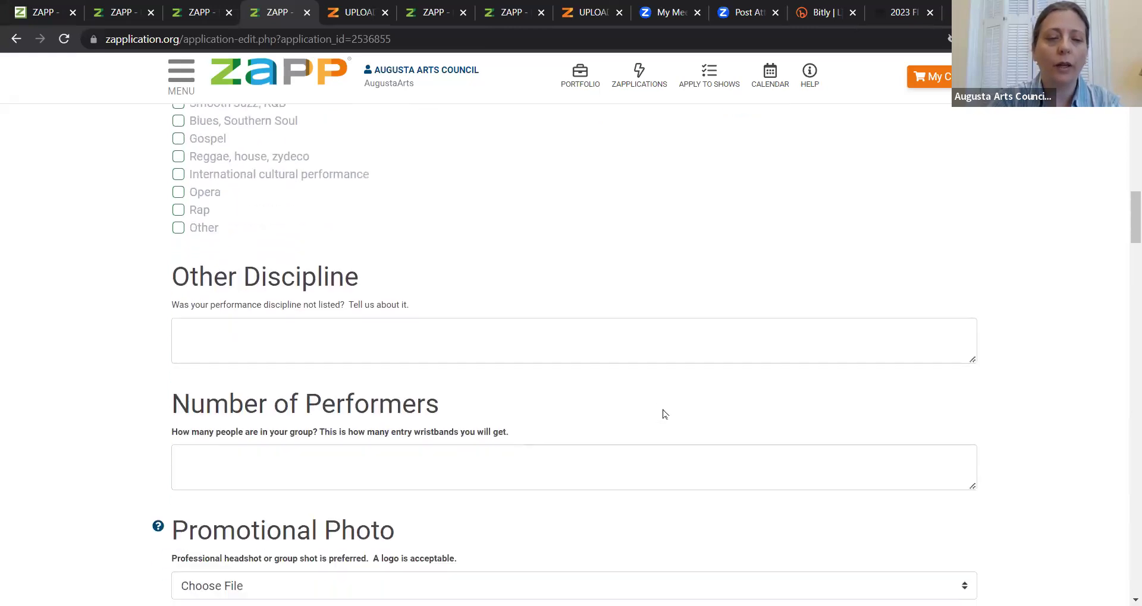
{"action": "scroll", "coordinate": [664, 414], "scroll_direction": "down", "scroll_amount": 1}
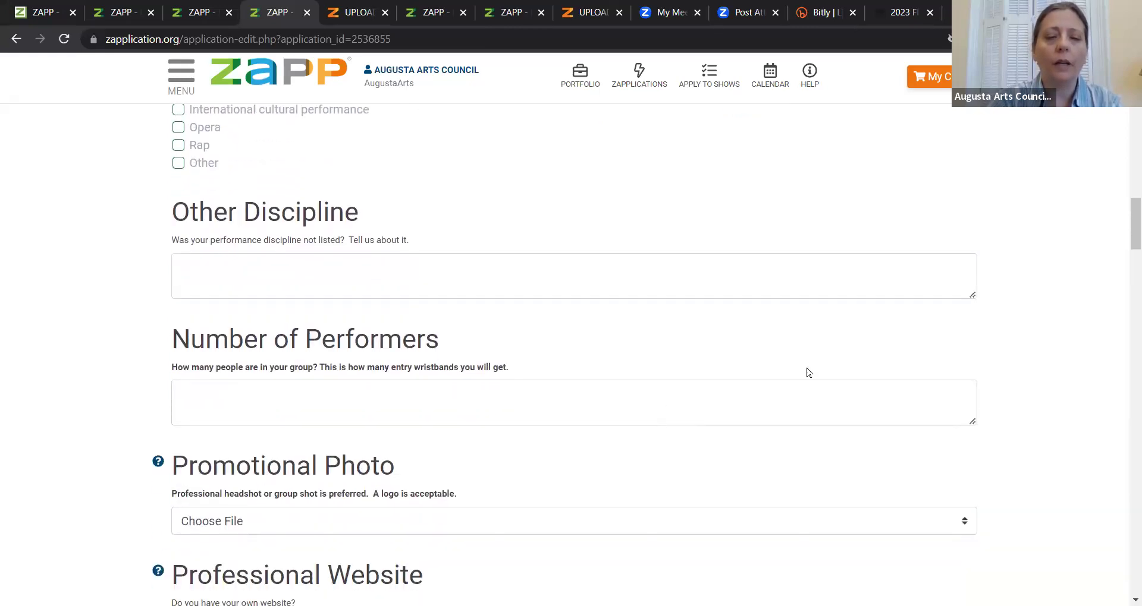
{"action": "scroll", "coordinate": [809, 373], "scroll_direction": "down", "scroll_amount": 5}
{"action": "scroll", "coordinate": [809, 372], "scroll_direction": "up", "scroll_amount": 2}
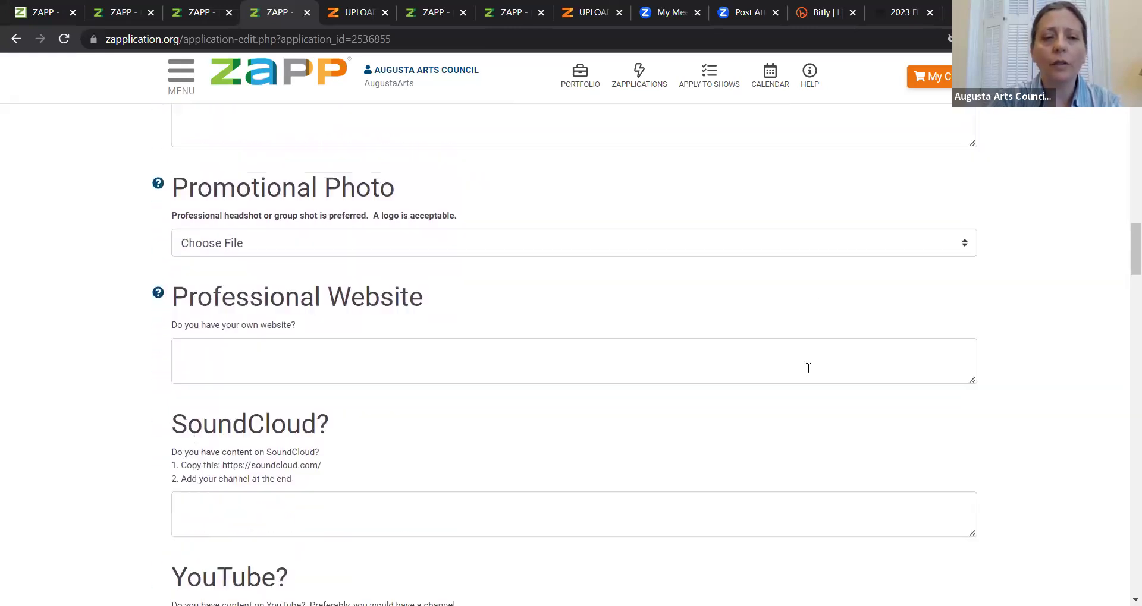
{"action": "scroll", "coordinate": [809, 373], "scroll_direction": "down", "scroll_amount": 15}
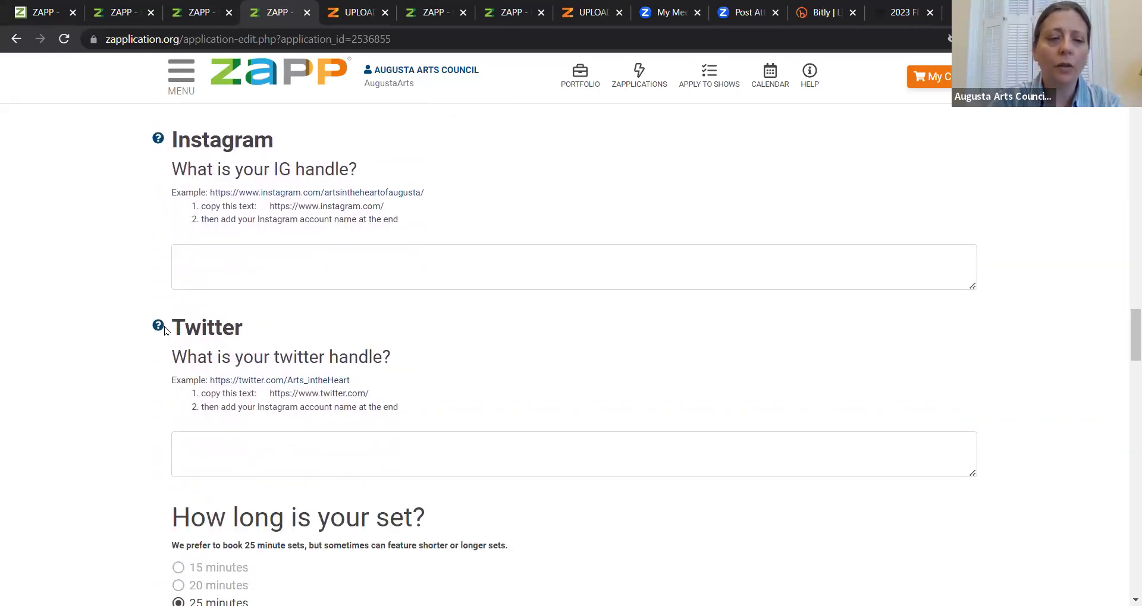
{"action": "left_click", "coordinate": [158, 327]}
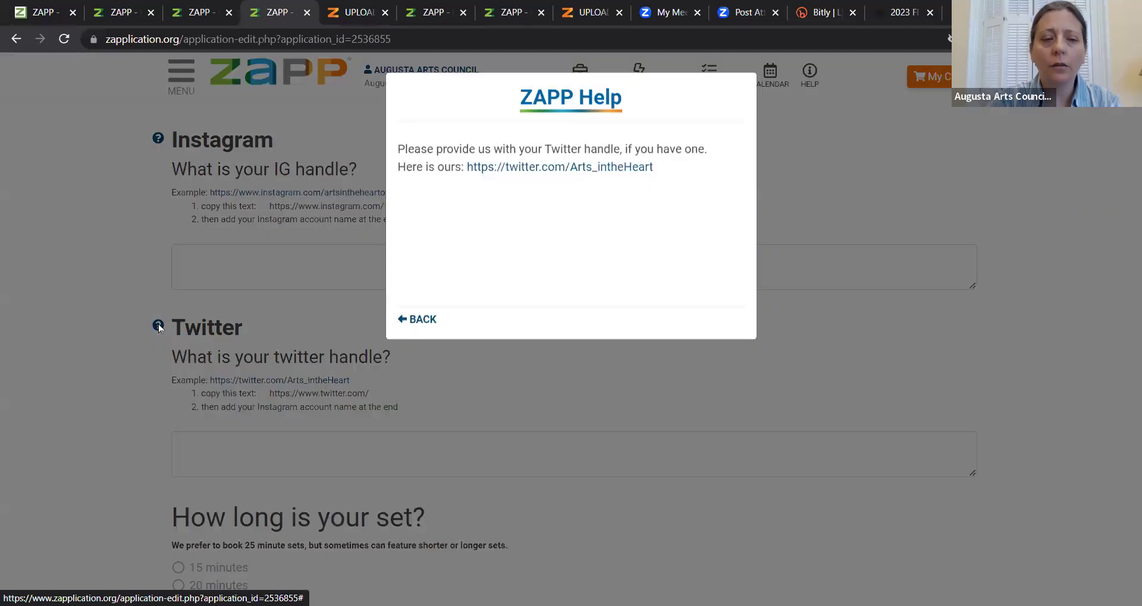
{"action": "left_click", "coordinate": [751, 379]}
{"action": "scroll", "coordinate": [752, 379], "scroll_direction": "down", "scroll_amount": 4}
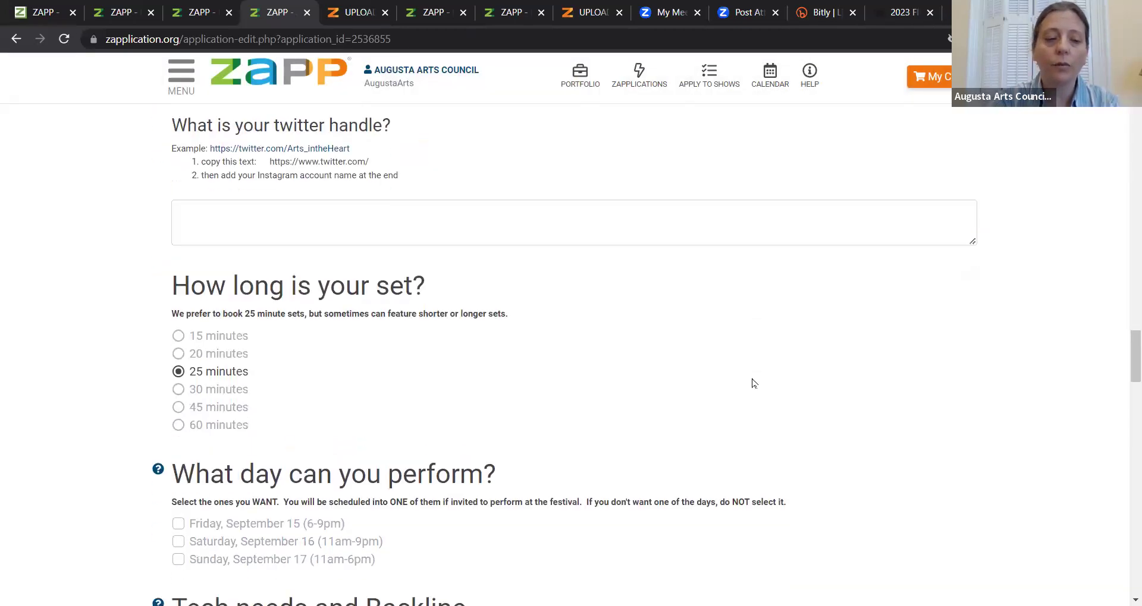
{"action": "scroll", "coordinate": [753, 384], "scroll_direction": "down", "scroll_amount": 3}
{"action": "scroll", "coordinate": [753, 384], "scroll_direction": "up", "scroll_amount": 2}
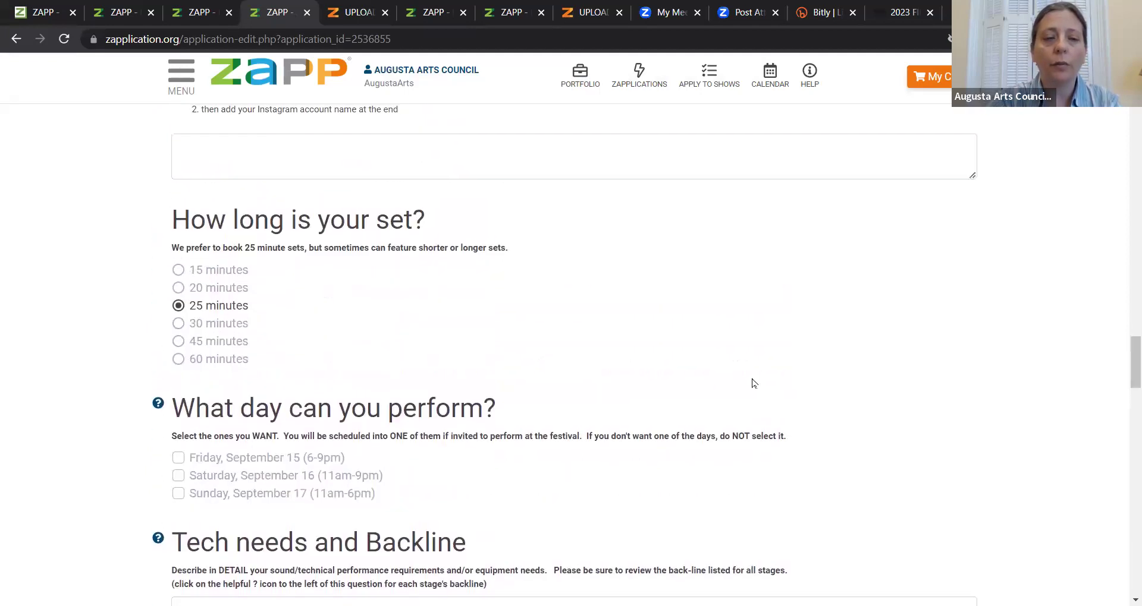
{"action": "scroll", "coordinate": [454, 459], "scroll_direction": "down", "scroll_amount": 2}
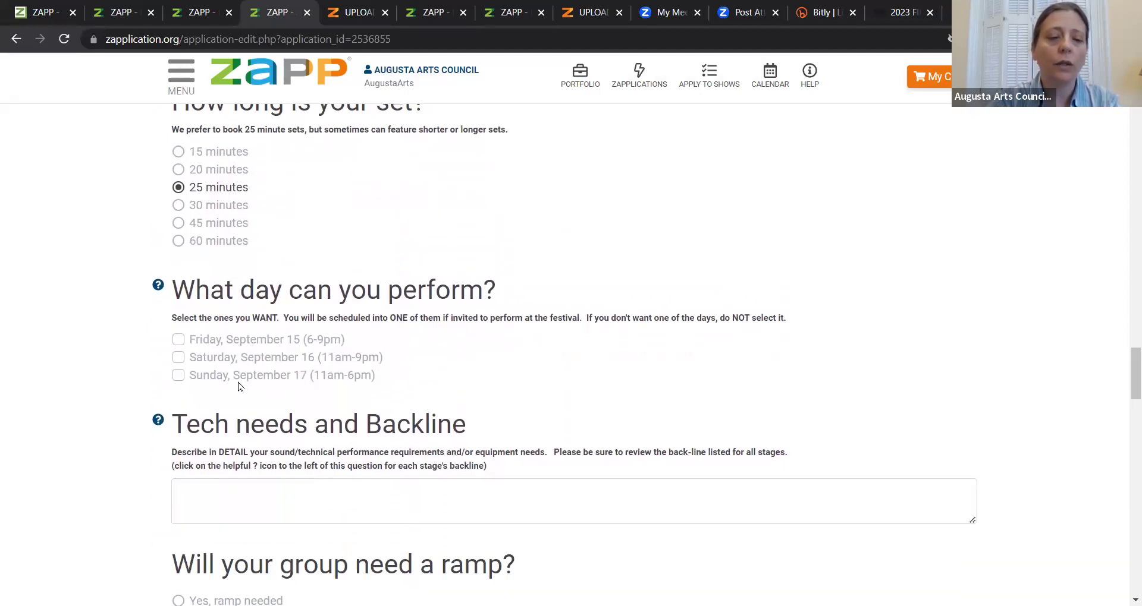
- Pick Saturday, September 16 as the performance day and check each stage's backline equipment
{"action": "left_click", "coordinate": [178, 358]}
{"action": "scroll", "coordinate": [637, 330], "scroll_direction": "down", "scroll_amount": 2}
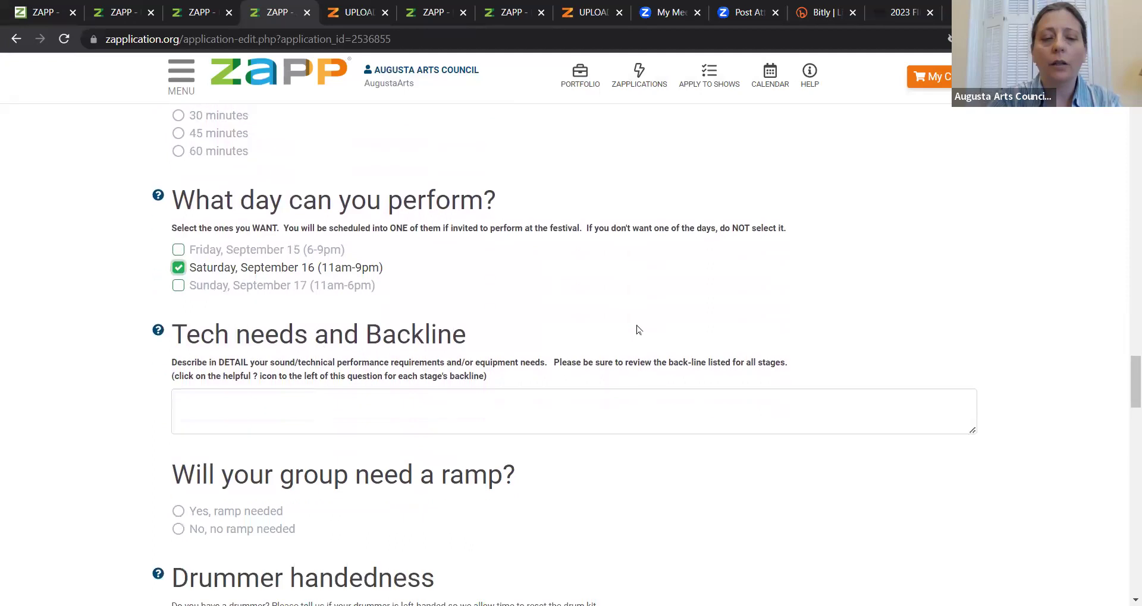
{"action": "scroll", "coordinate": [637, 330], "scroll_direction": "down", "scroll_amount": 1}
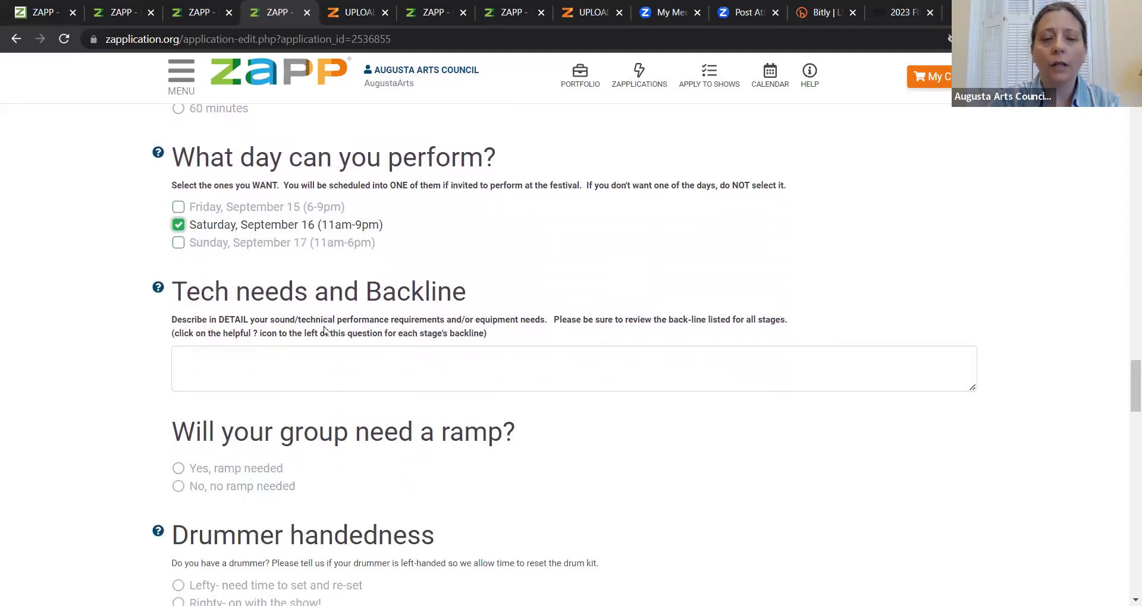
{"action": "left_click", "coordinate": [158, 289]}
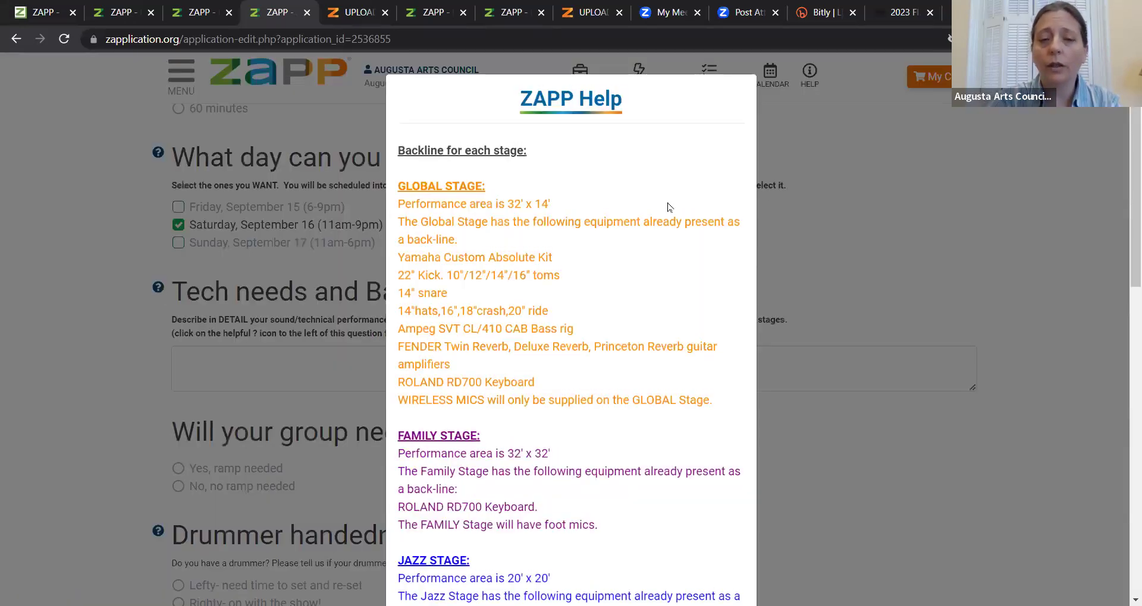
{"action": "left_click", "coordinate": [954, 280]}
- Answer No to 'New to Arts in the Heart?', revealing the prior-performance question
{"action": "scroll", "coordinate": [954, 280], "scroll_direction": "down", "scroll_amount": 5}
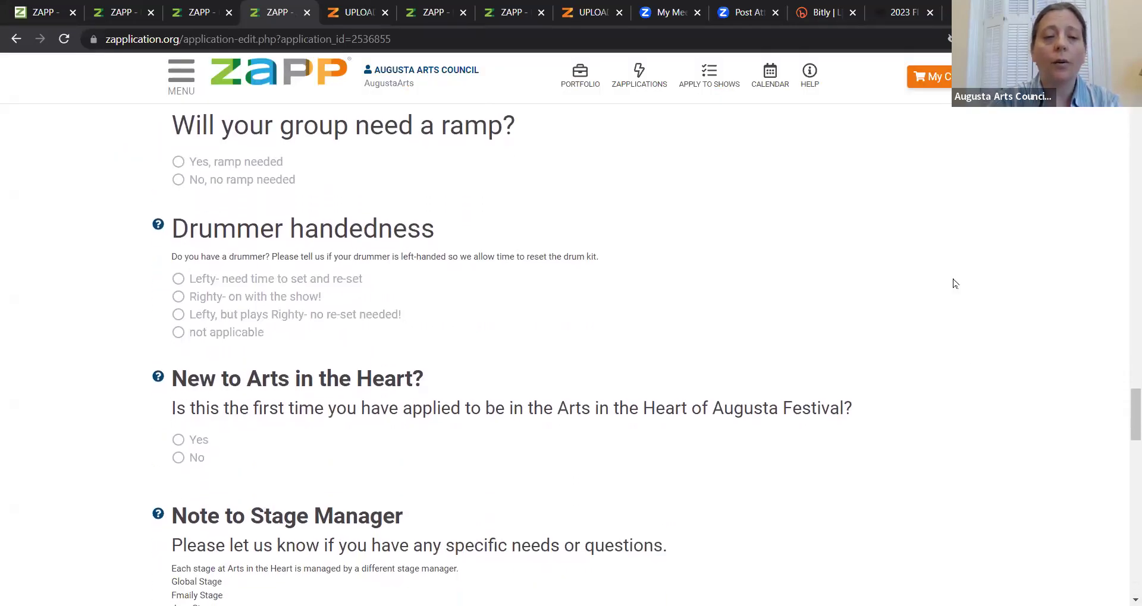
{"action": "scroll", "coordinate": [574, 293], "scroll_direction": "down", "scroll_amount": 1}
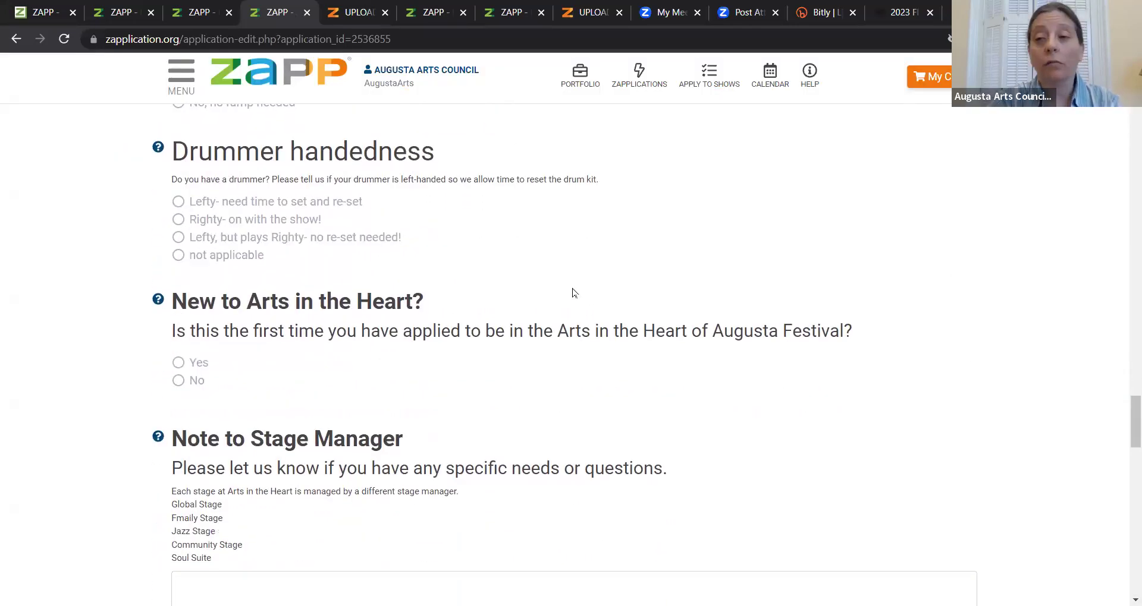
{"action": "scroll", "coordinate": [573, 293], "scroll_direction": "down", "scroll_amount": 3}
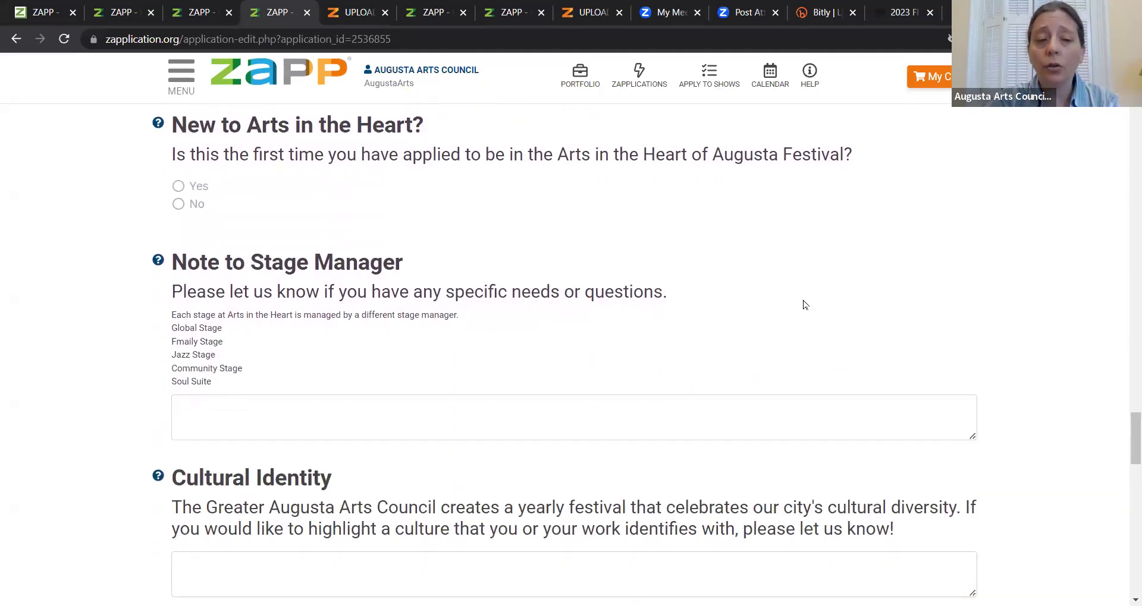
{"action": "left_click", "coordinate": [180, 186]}
{"action": "left_click", "coordinate": [179, 205]}
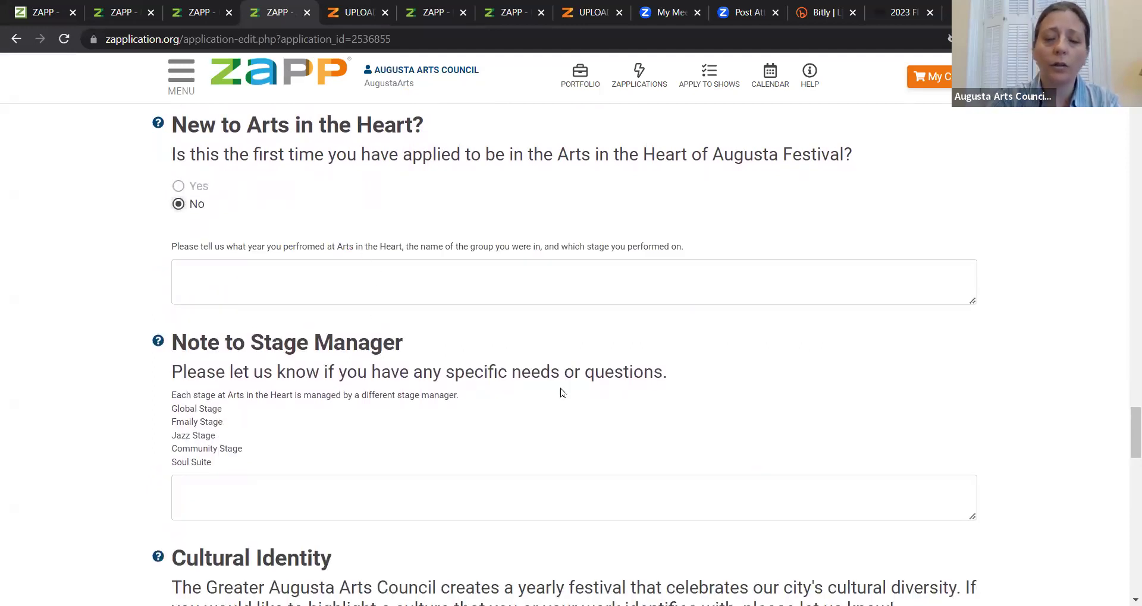
{"action": "scroll", "coordinate": [561, 392], "scroll_direction": "down", "scroll_amount": 1}
{"action": "scroll", "coordinate": [561, 392], "scroll_direction": "down", "scroll_amount": 1}
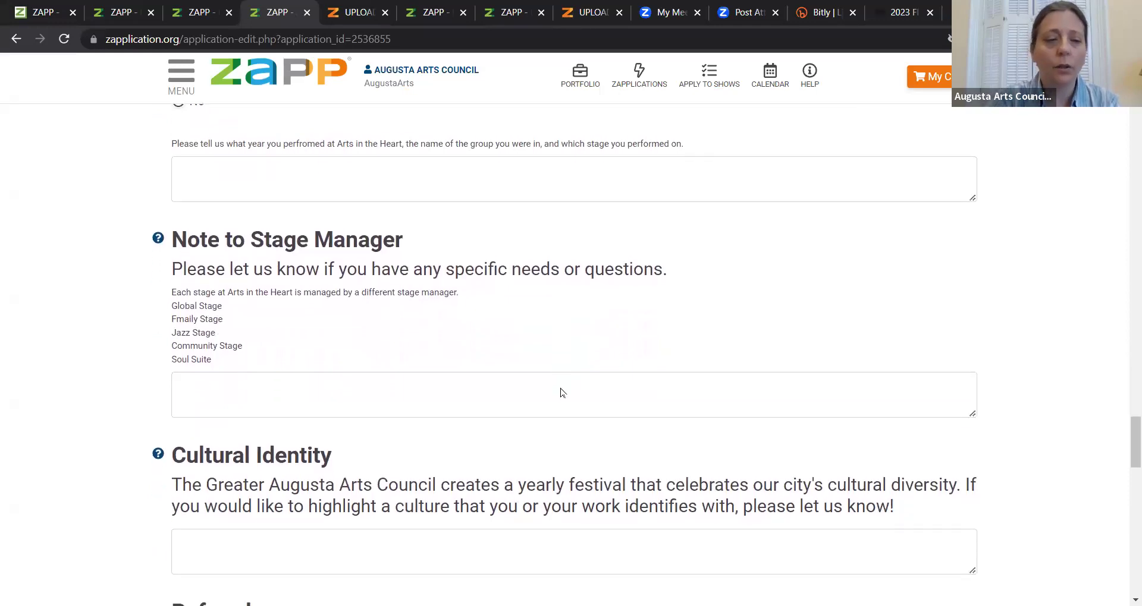
- Leave the stage-manager note, Cultural Identity and Referral answers blank, moving down toward the waiver
{"action": "left_click", "coordinate": [497, 358]}
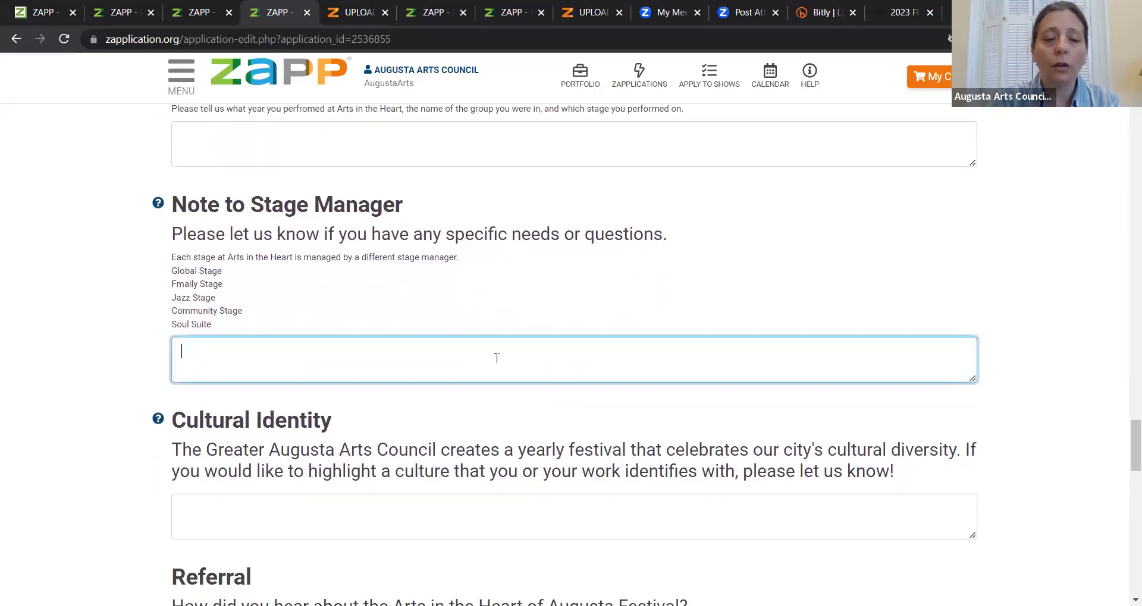
{"action": "scroll", "coordinate": [496, 358], "scroll_direction": "down", "scroll_amount": 3}
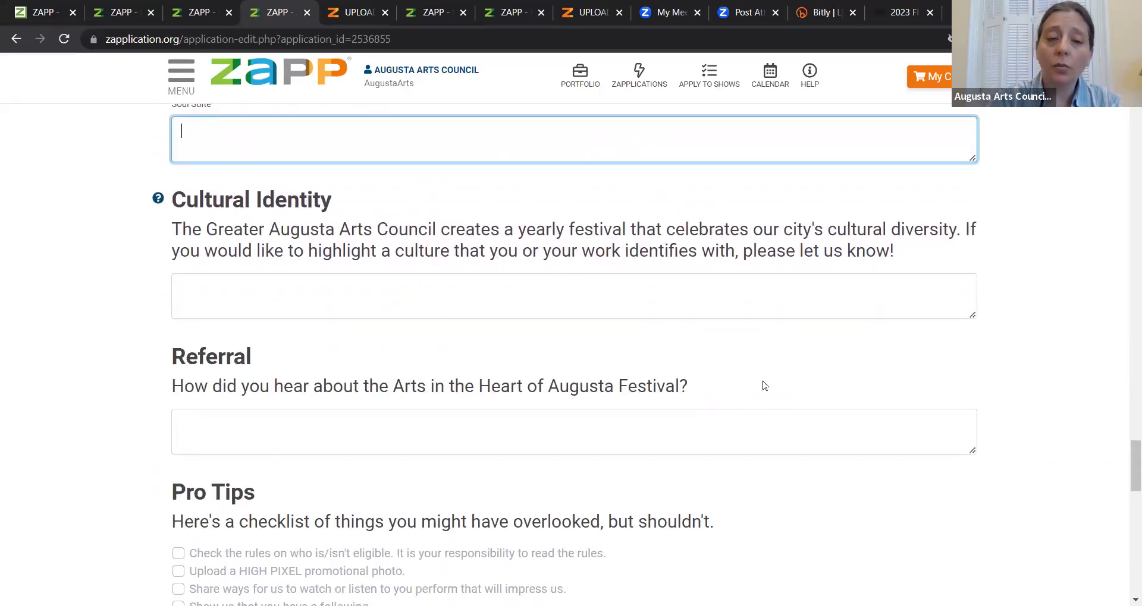
{"action": "scroll", "coordinate": [764, 386], "scroll_direction": "up", "scroll_amount": 1}
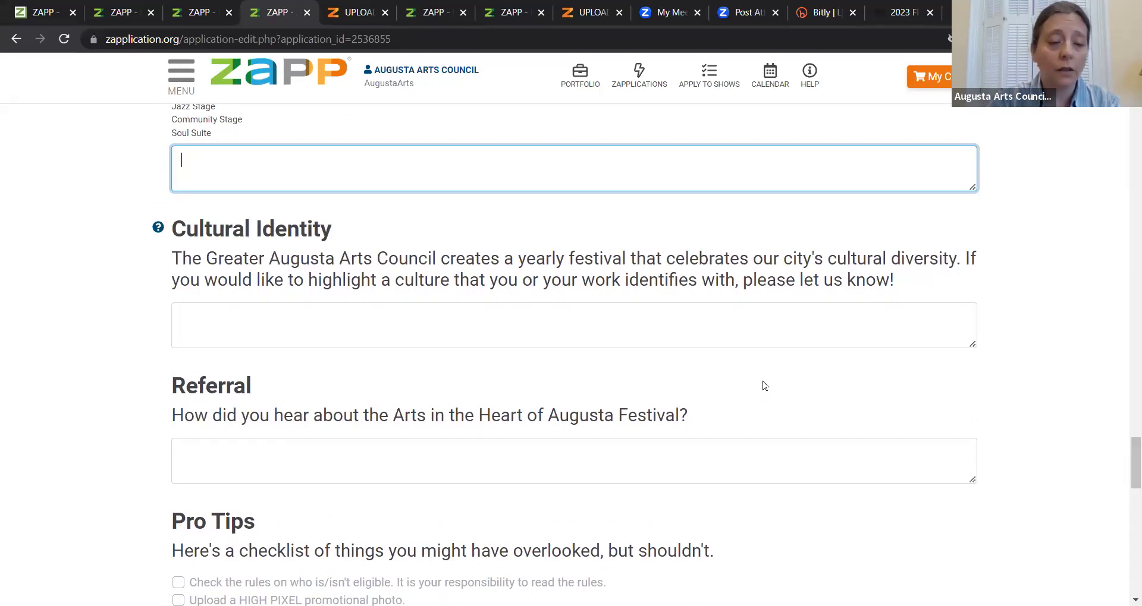
{"action": "scroll", "coordinate": [763, 385], "scroll_direction": "down", "scroll_amount": 4}
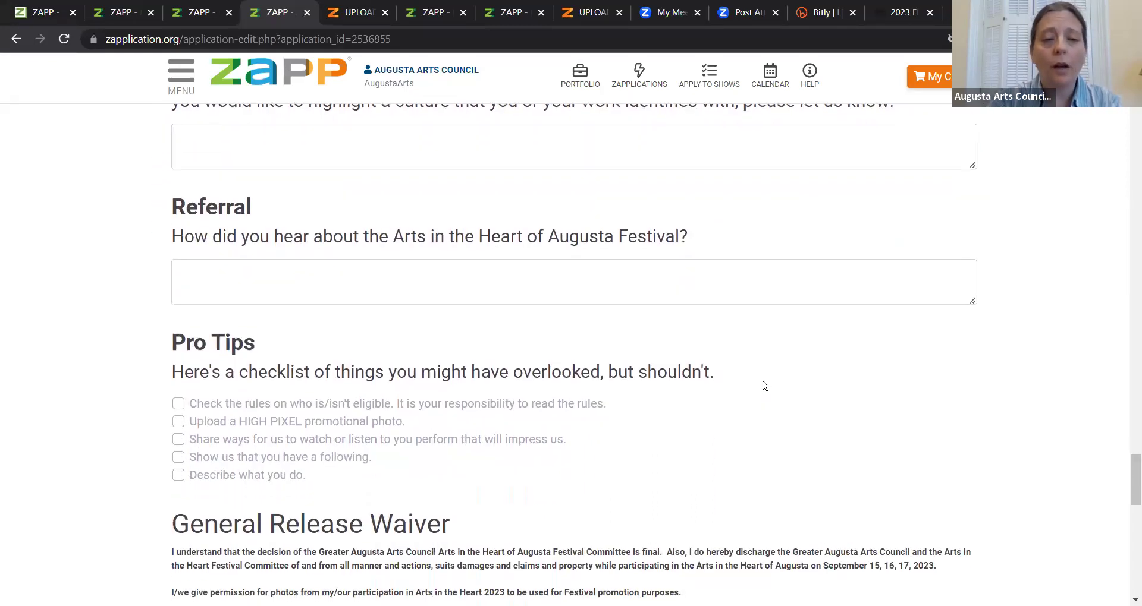
{"action": "scroll", "coordinate": [763, 386], "scroll_direction": "down", "scroll_amount": 4}
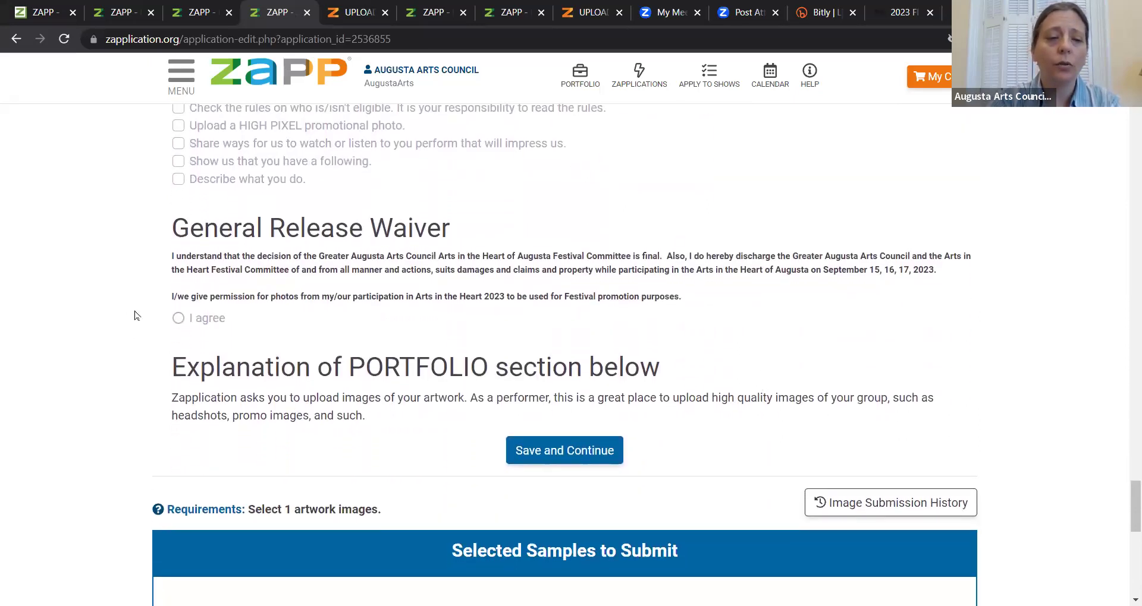
- Agree to the General Release Waiver and select the Augusta Sculpture Trail 2023-2024 portfolio image
{"action": "left_click", "coordinate": [178, 319]}
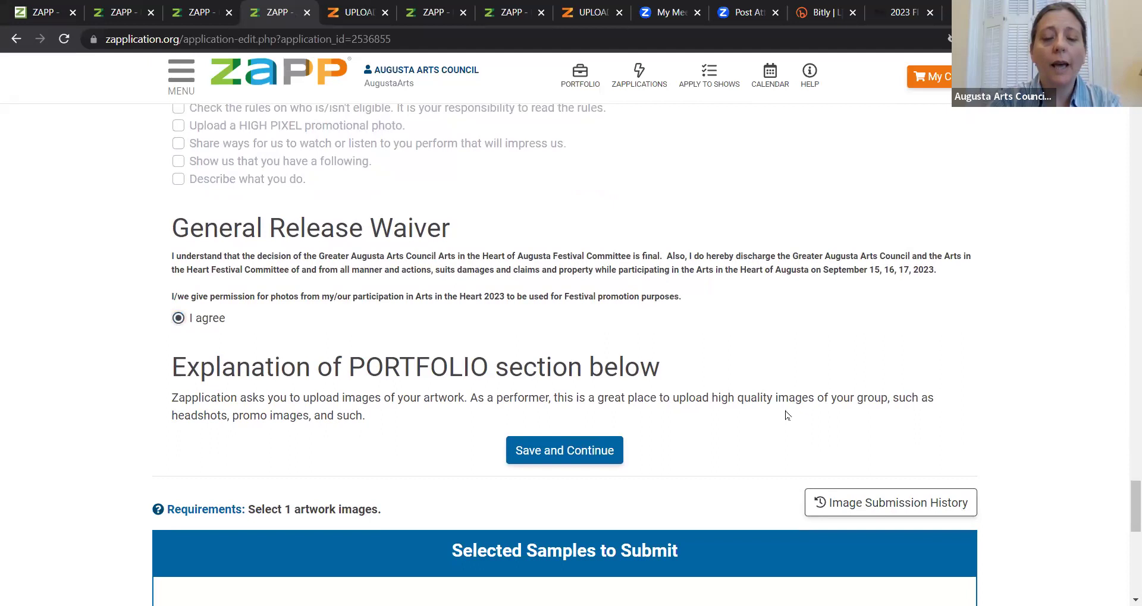
{"action": "scroll", "coordinate": [785, 411], "scroll_direction": "down", "scroll_amount": 2}
{"action": "scroll", "coordinate": [785, 414], "scroll_direction": "down", "scroll_amount": 4}
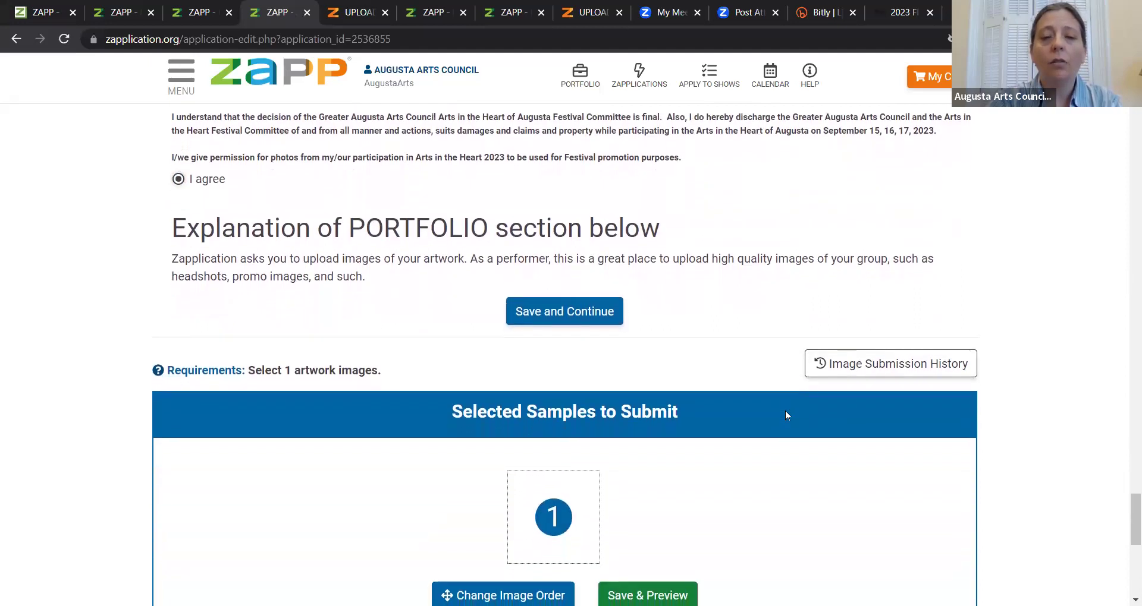
{"action": "scroll", "coordinate": [787, 415], "scroll_direction": "down", "scroll_amount": 5}
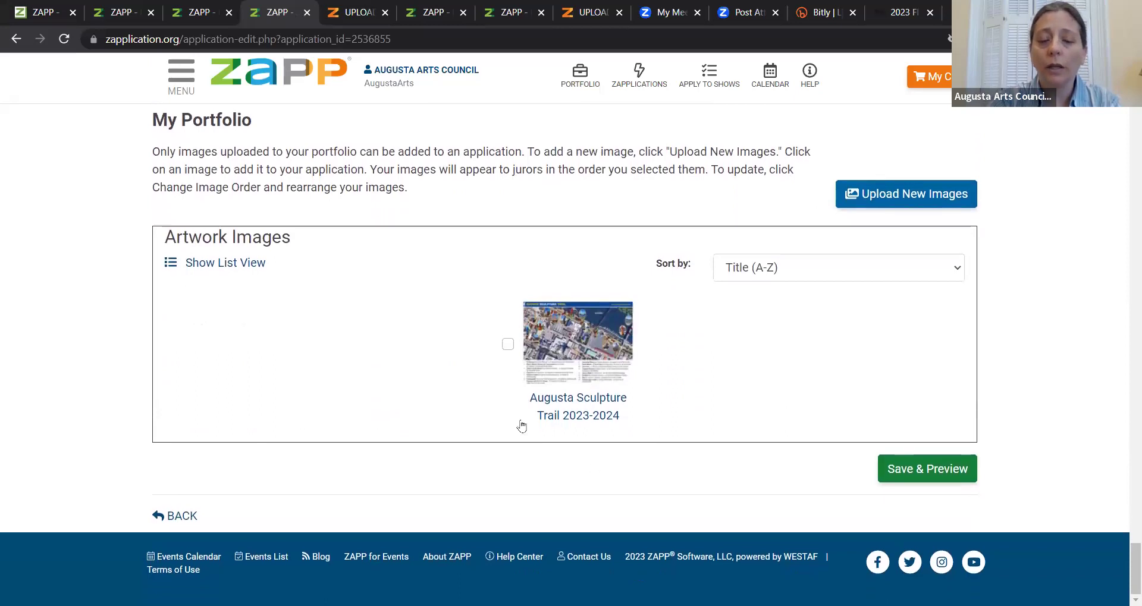
{"action": "left_click", "coordinate": [507, 345]}
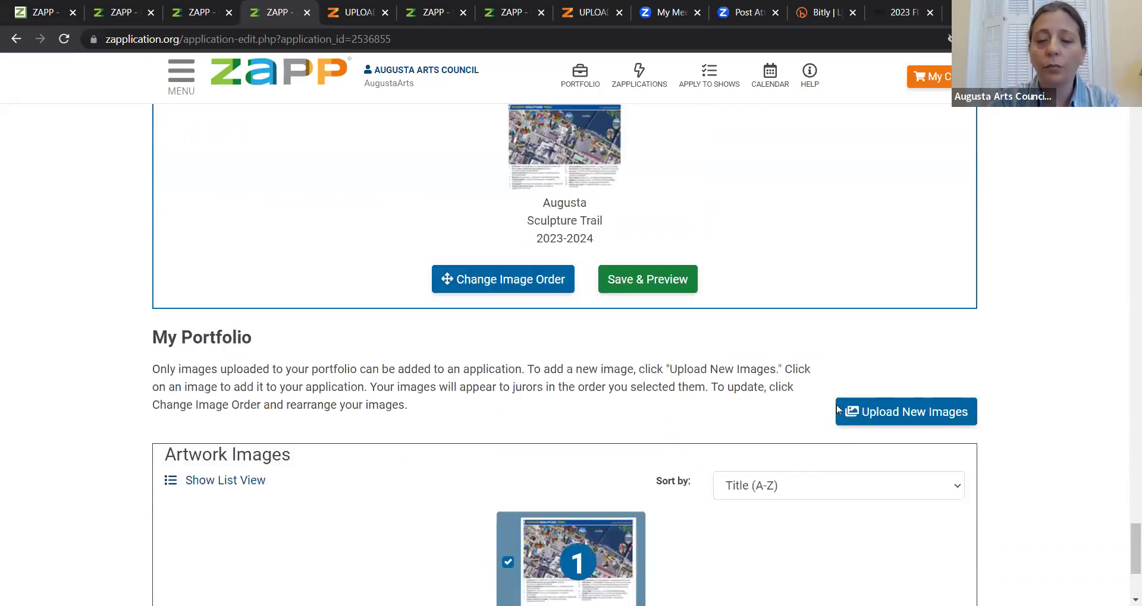
{"action": "scroll", "coordinate": [836, 409], "scroll_direction": "up", "scroll_amount": 3}
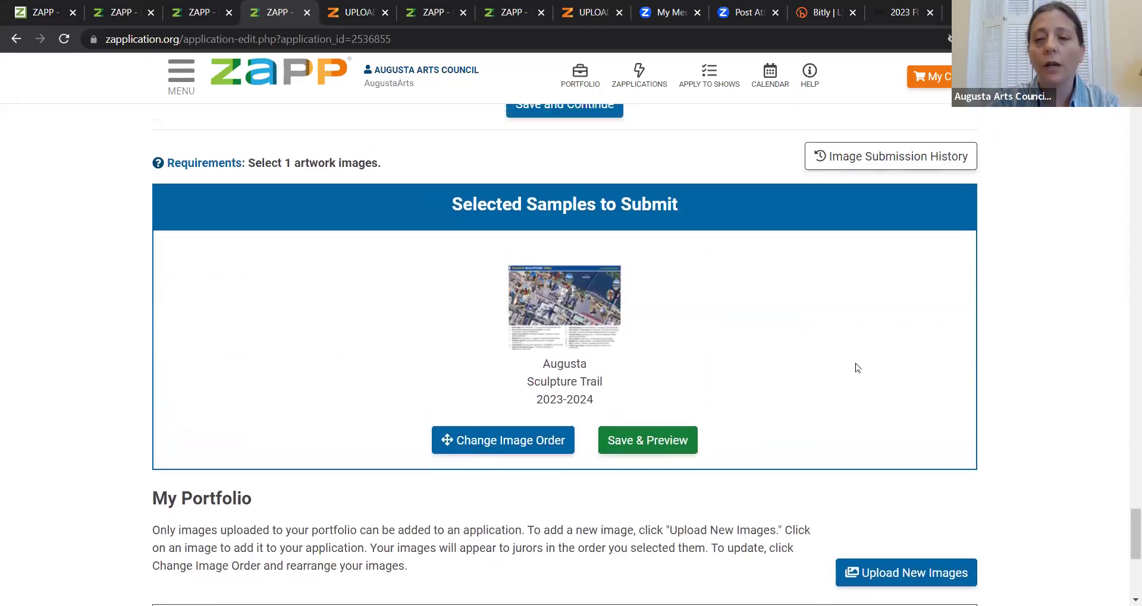
{"action": "scroll", "coordinate": [856, 368], "scroll_direction": "up", "scroll_amount": 2}
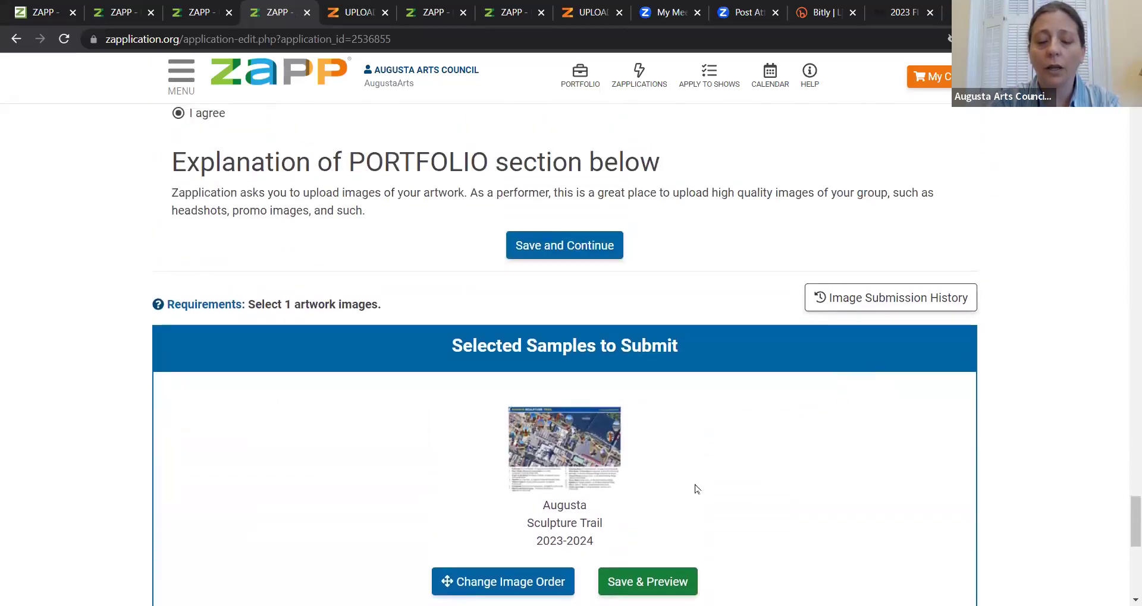
- Save and continue, then review red-flagged required fields like Number of Performers, Tech needs and Referral
{"action": "left_click", "coordinate": [589, 249]}
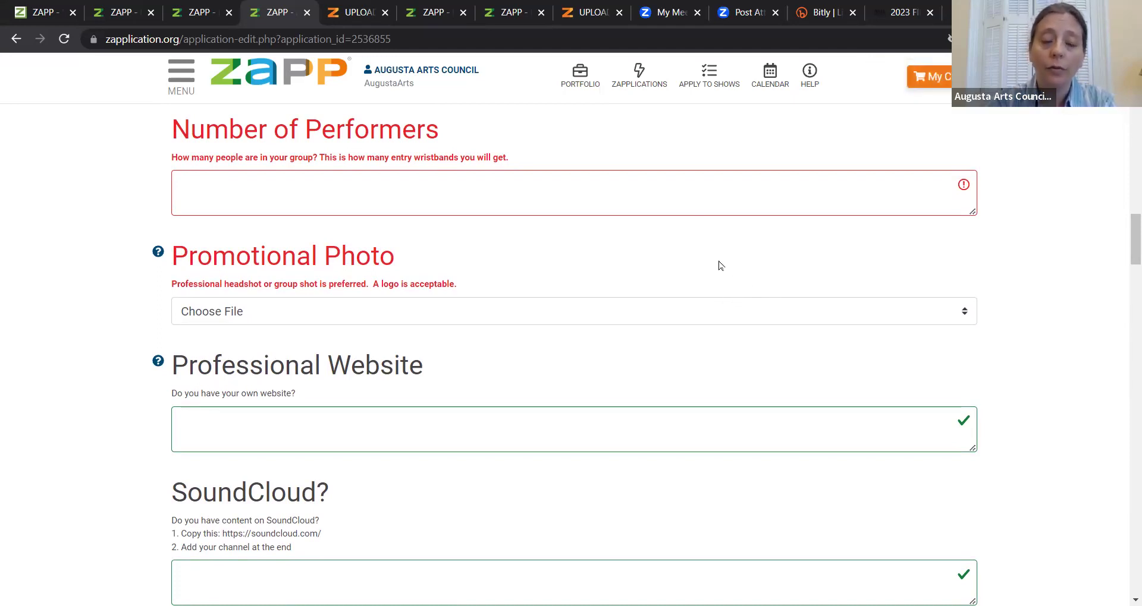
{"action": "scroll", "coordinate": [718, 266], "scroll_direction": "up", "scroll_amount": 4}
{"action": "scroll", "coordinate": [718, 265], "scroll_direction": "down", "scroll_amount": 5}
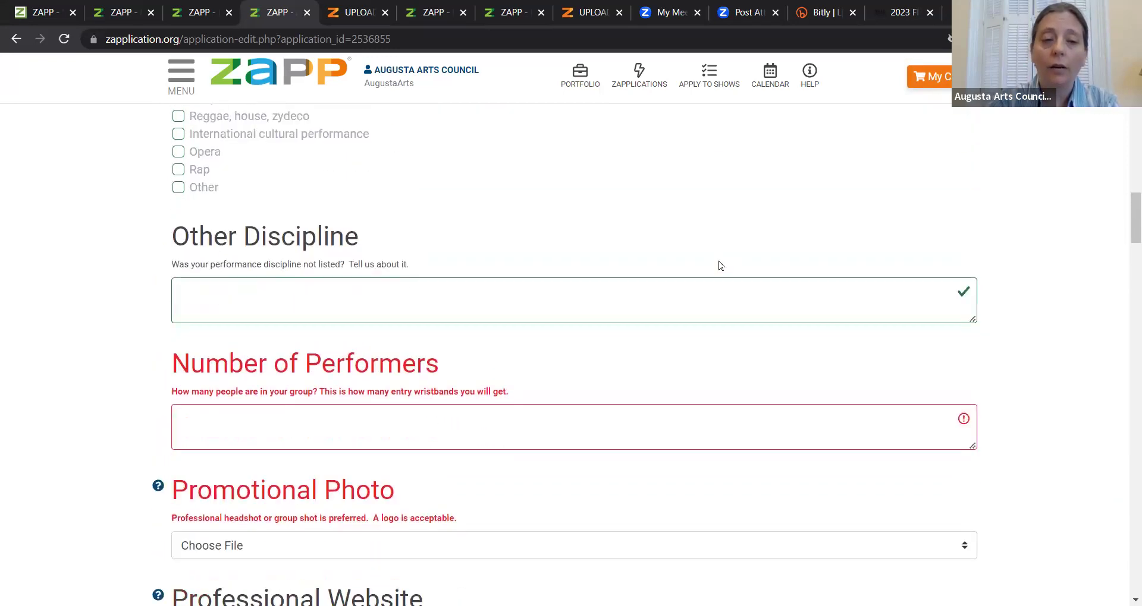
{"action": "scroll", "coordinate": [718, 265], "scroll_direction": "up", "scroll_amount": 1}
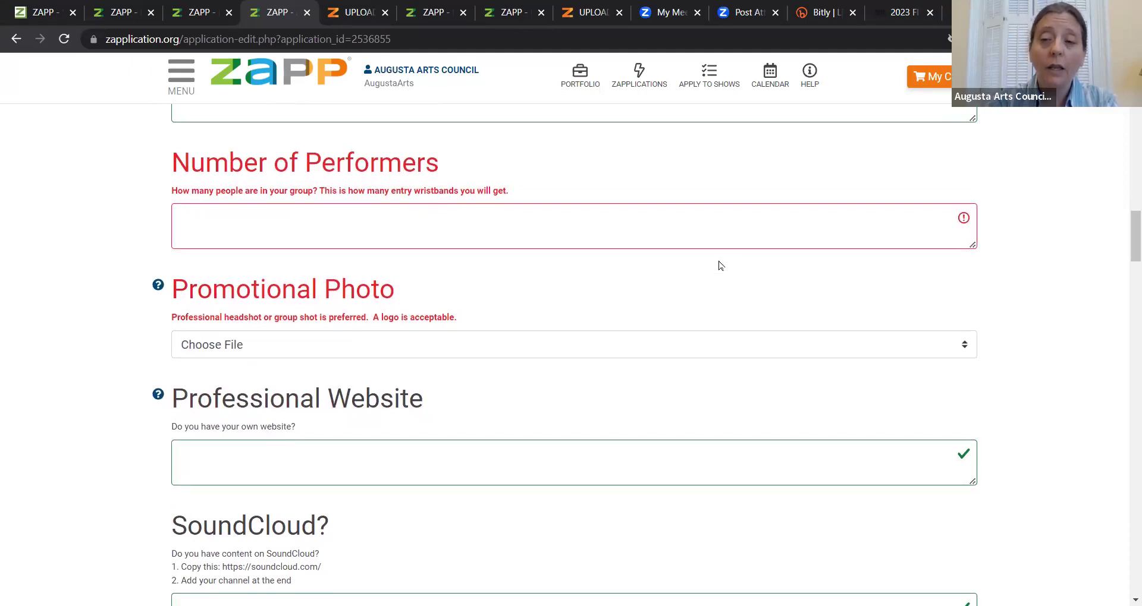
{"action": "scroll", "coordinate": [718, 265], "scroll_direction": "down", "scroll_amount": 1}
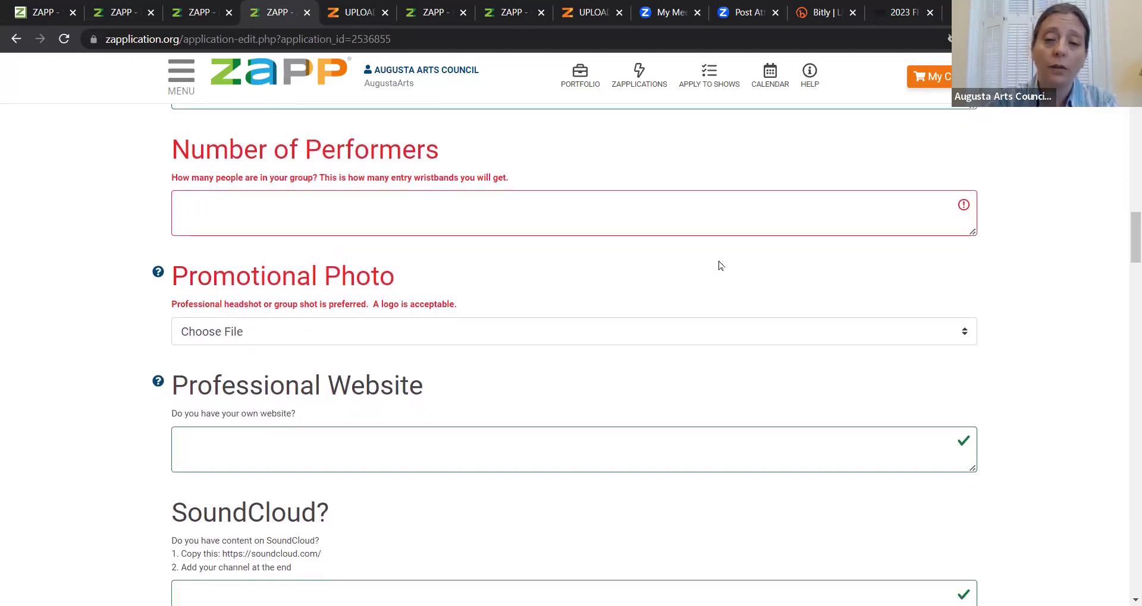
{"action": "scroll", "coordinate": [719, 266], "scroll_direction": "down", "scroll_amount": 1}
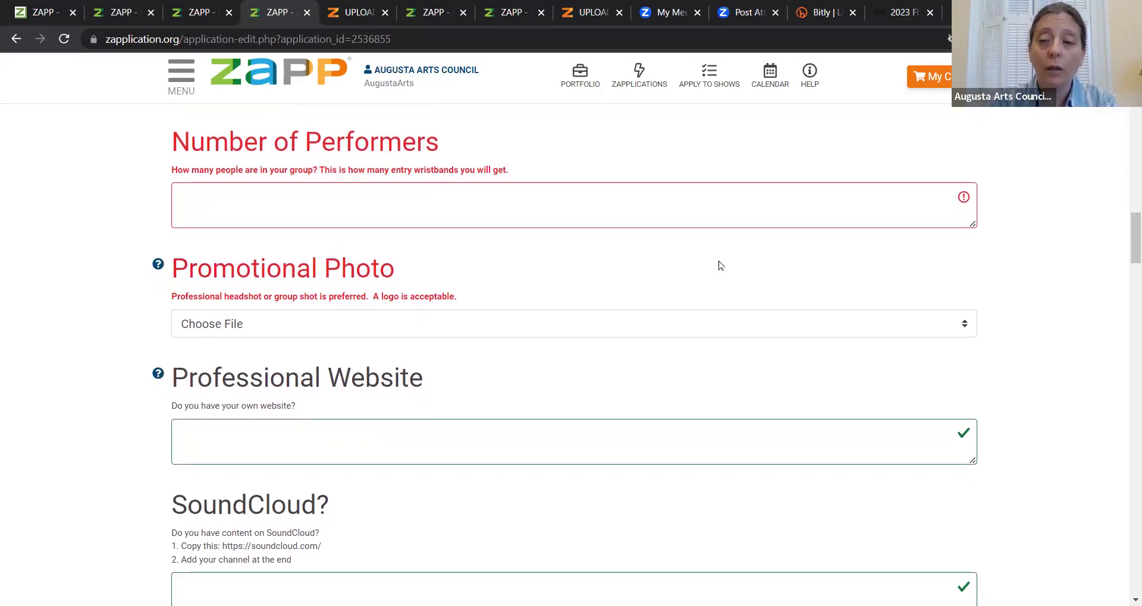
{"action": "scroll", "coordinate": [719, 265], "scroll_direction": "down", "scroll_amount": 15}
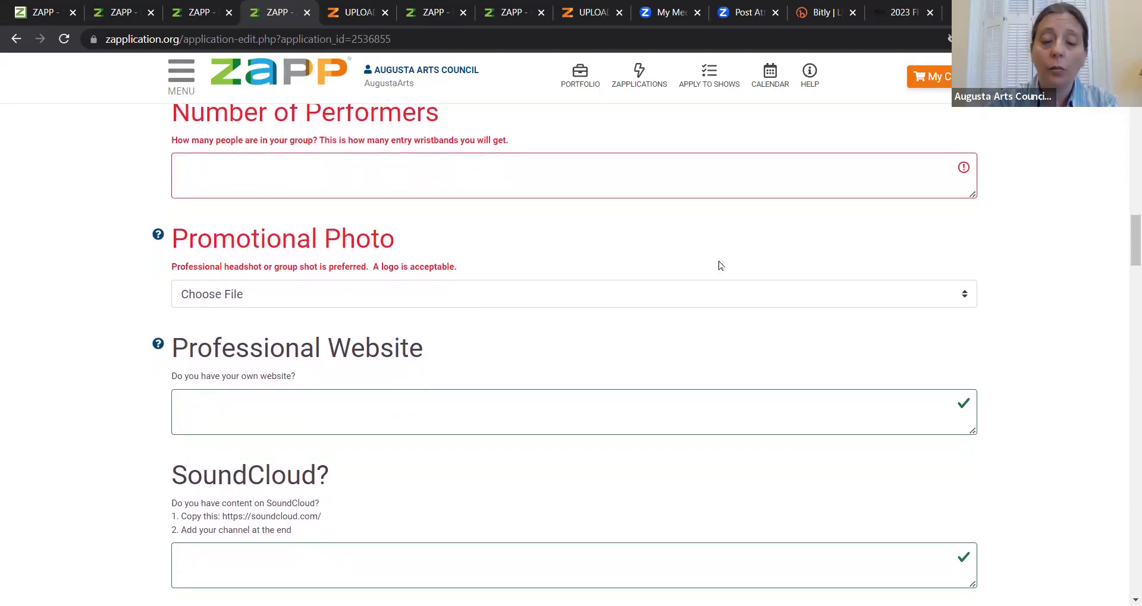
{"action": "scroll", "coordinate": [718, 265], "scroll_direction": "down", "scroll_amount": 12}
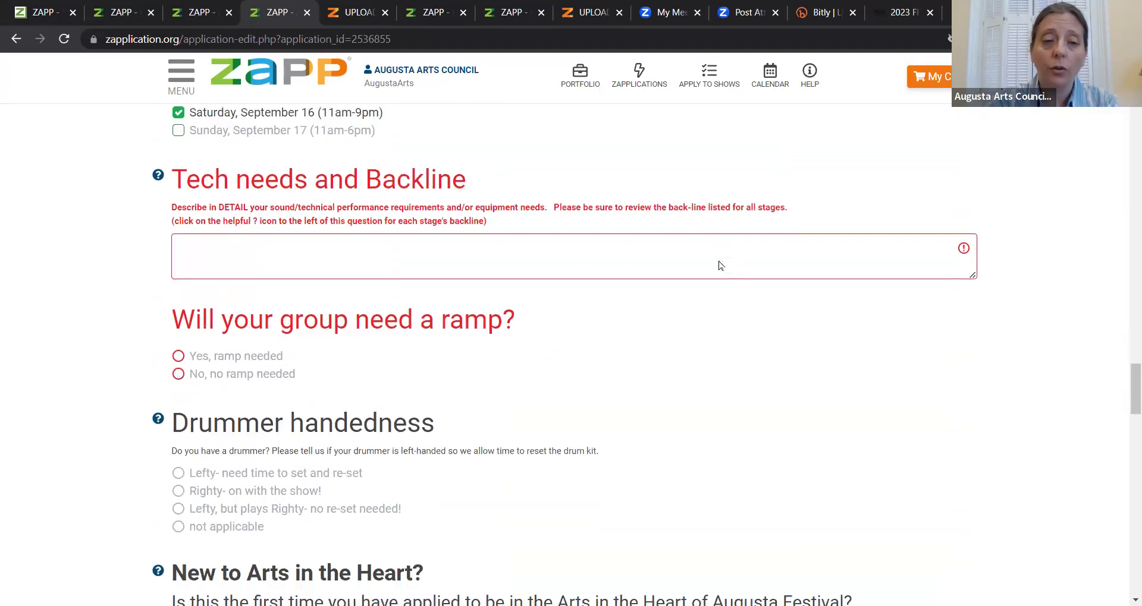
{"action": "scroll", "coordinate": [719, 266], "scroll_direction": "up", "scroll_amount": 5}
{"action": "scroll", "coordinate": [719, 265], "scroll_direction": "up", "scroll_amount": 3}
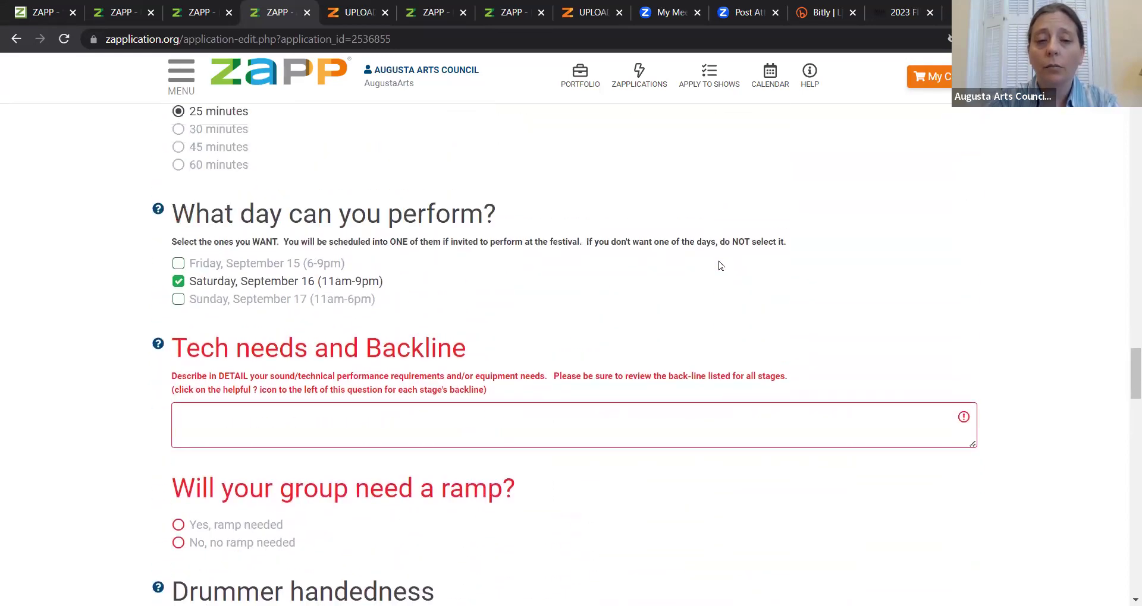
{"action": "scroll", "coordinate": [718, 265], "scroll_direction": "down", "scroll_amount": 12}
{"action": "scroll", "coordinate": [719, 261], "scroll_direction": "down", "scroll_amount": 9}
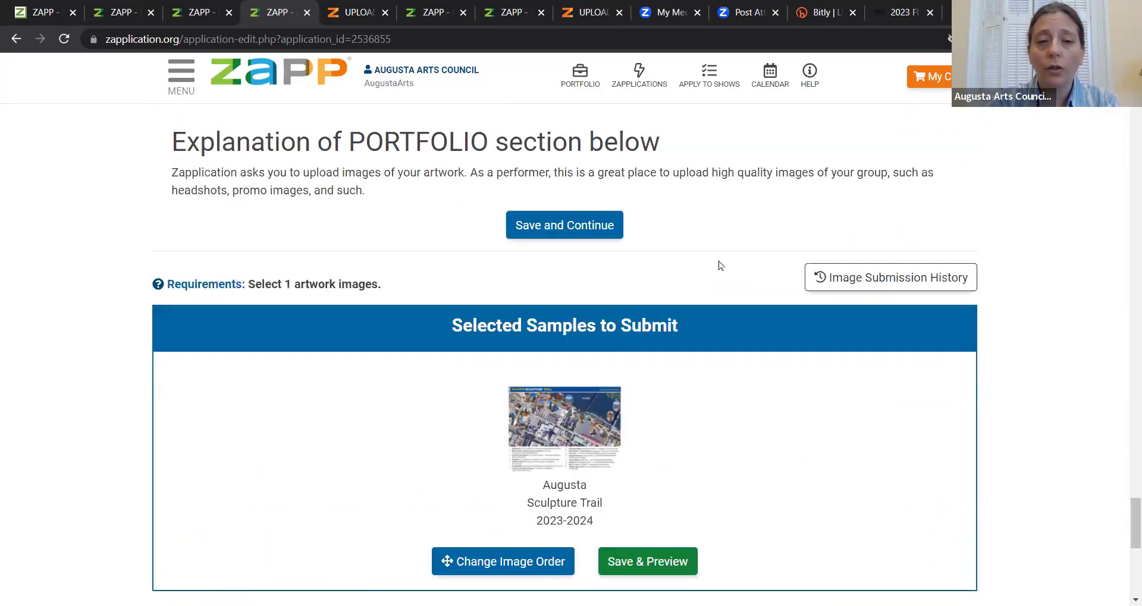
{"action": "scroll", "coordinate": [718, 265], "scroll_direction": "up", "scroll_amount": 9}
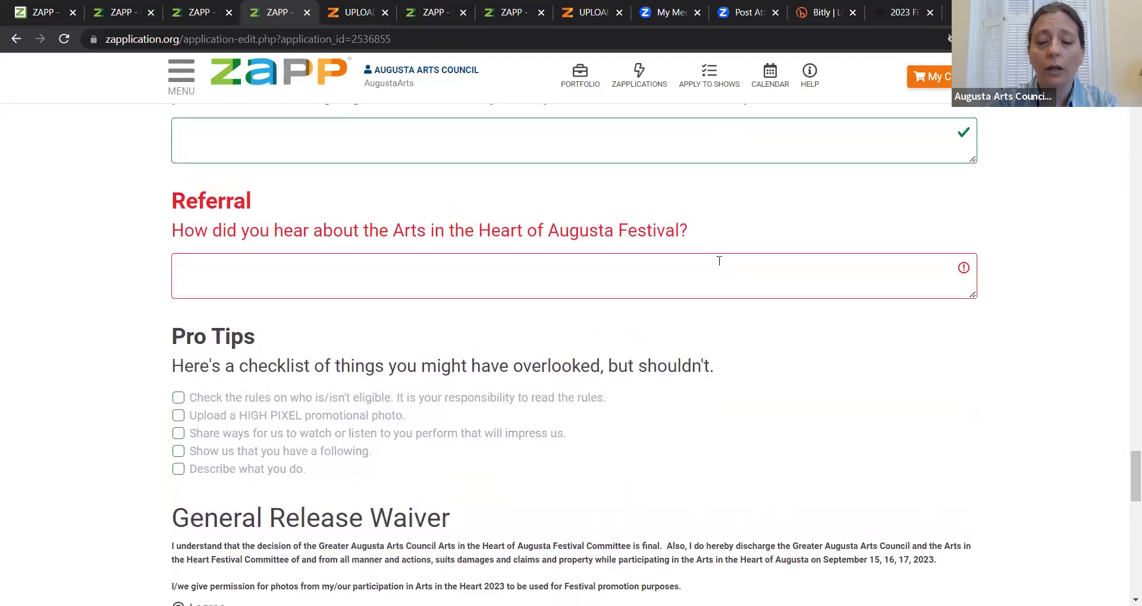
{"action": "scroll", "coordinate": [718, 265], "scroll_direction": "up", "scroll_amount": 10}
{"action": "scroll", "coordinate": [718, 265], "scroll_direction": "up", "scroll_amount": 15}
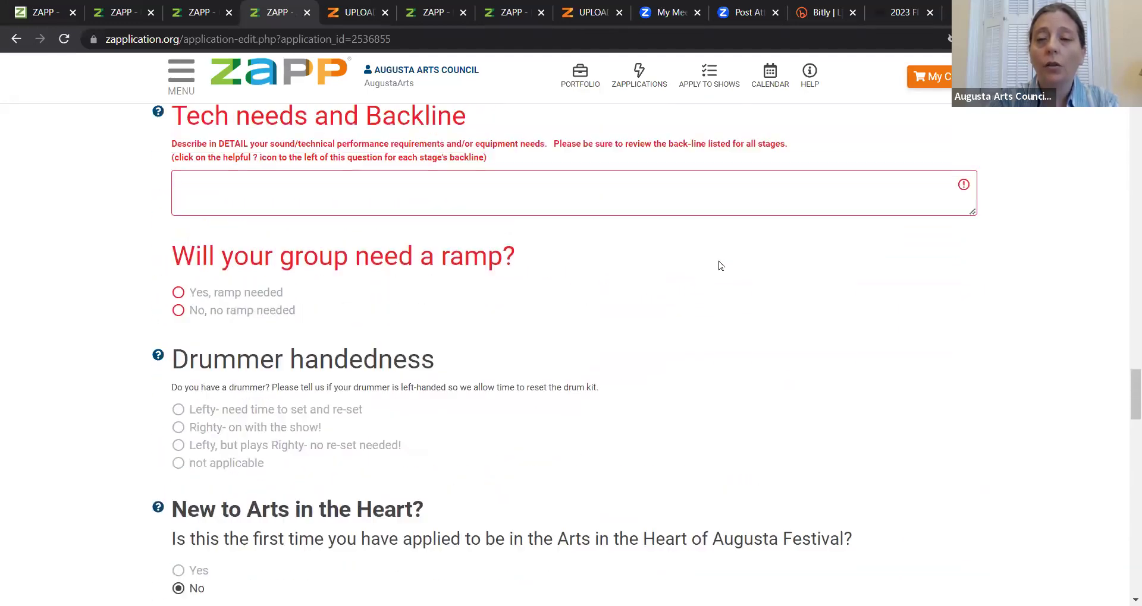
{"action": "scroll", "coordinate": [719, 265], "scroll_direction": "up", "scroll_amount": 15}
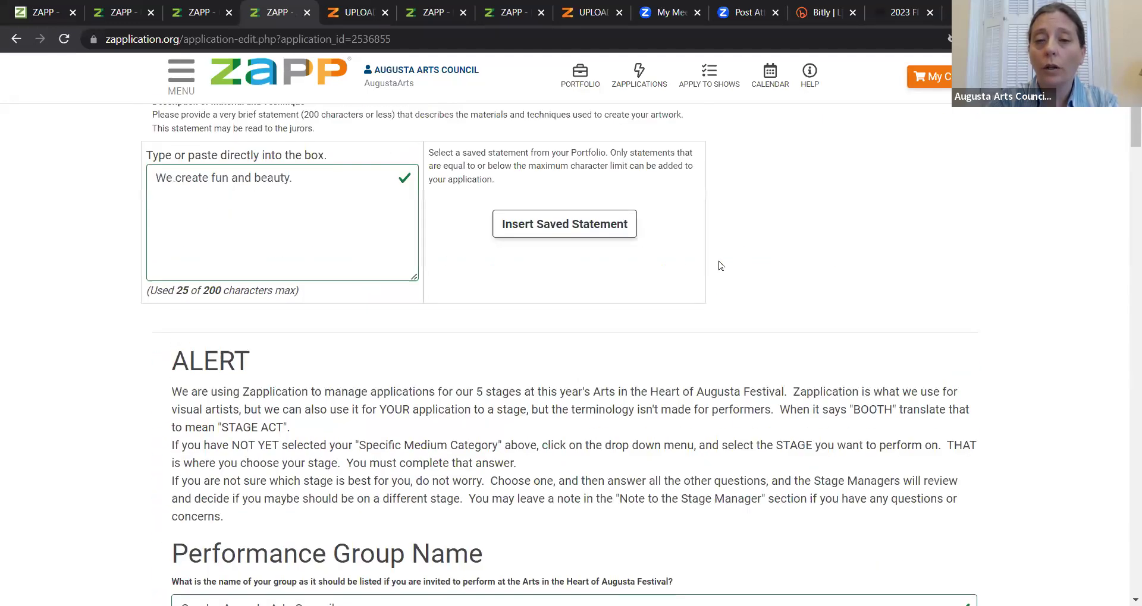
{"action": "scroll", "coordinate": [718, 265], "scroll_direction": "up", "scroll_amount": 4}
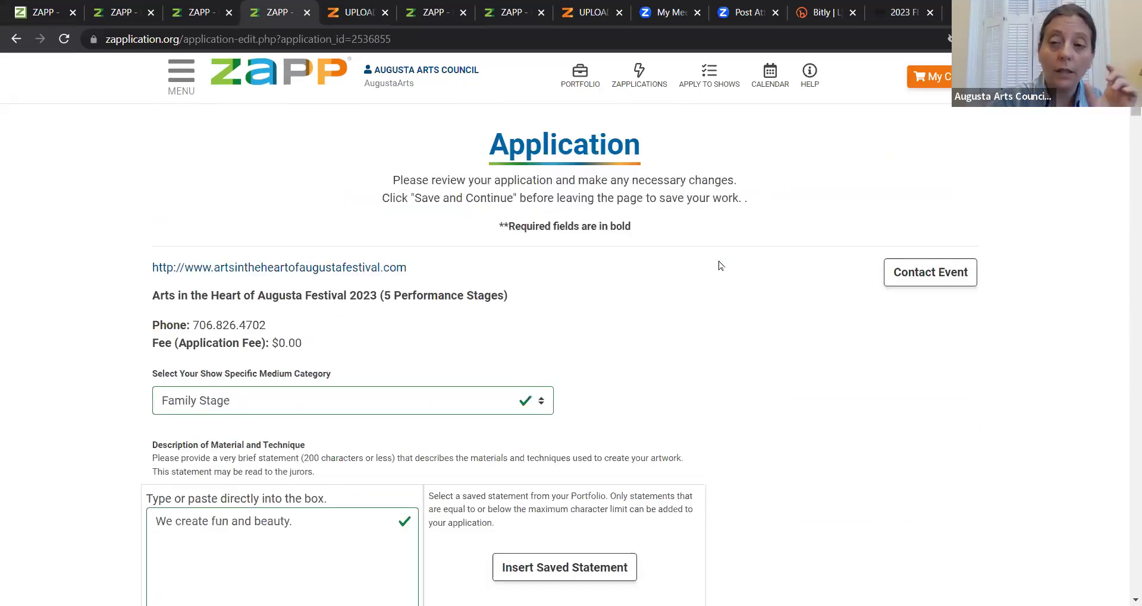